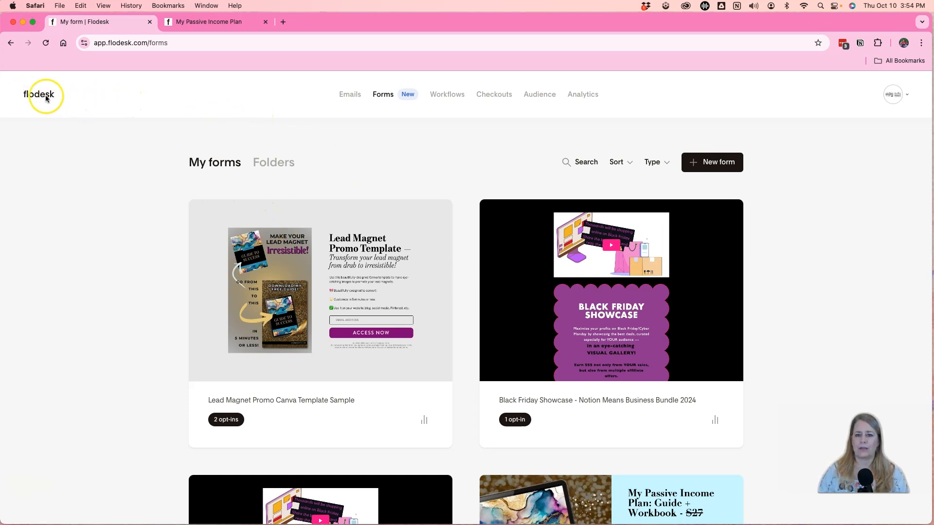
# View the actions available for the Lead Magnet Promo Canva Template Sample form in the forms list.
pyautogui.click(386, 95)
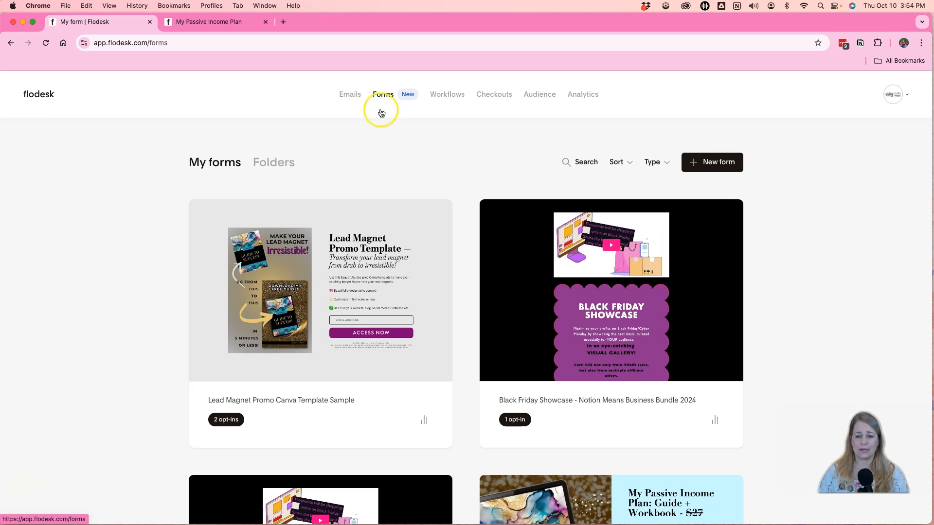
pyautogui.moveTo(444, 250)
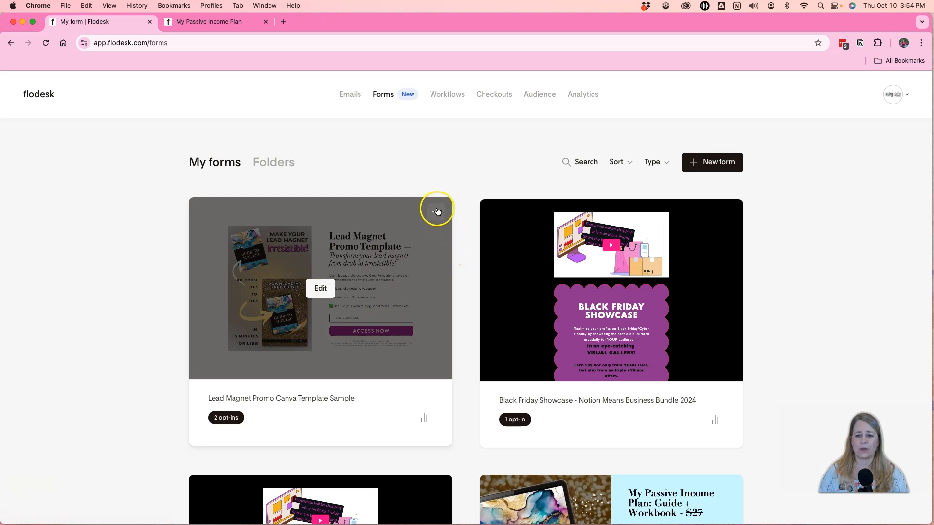
pyautogui.click(440, 213)
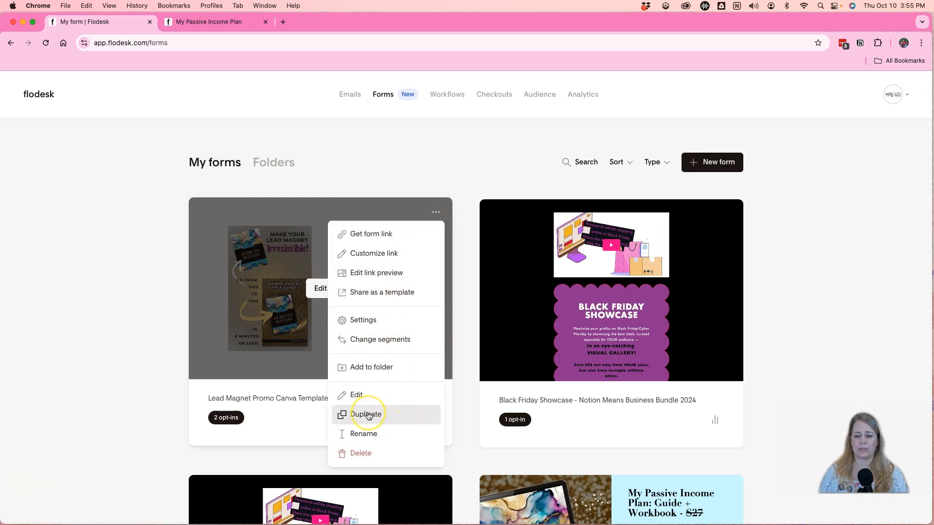
pyautogui.click(459, 208)
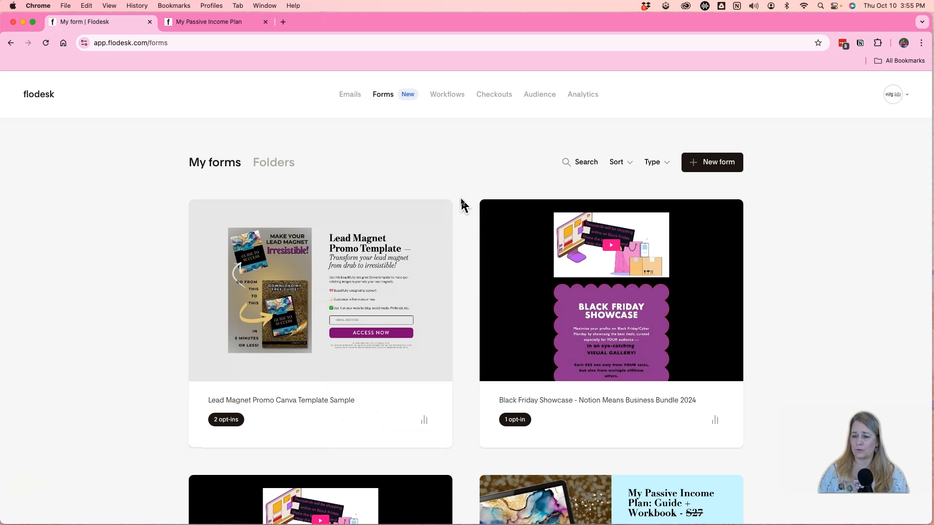
# Start a new form and filter the templates to the Full page type.
pyautogui.click(712, 163)
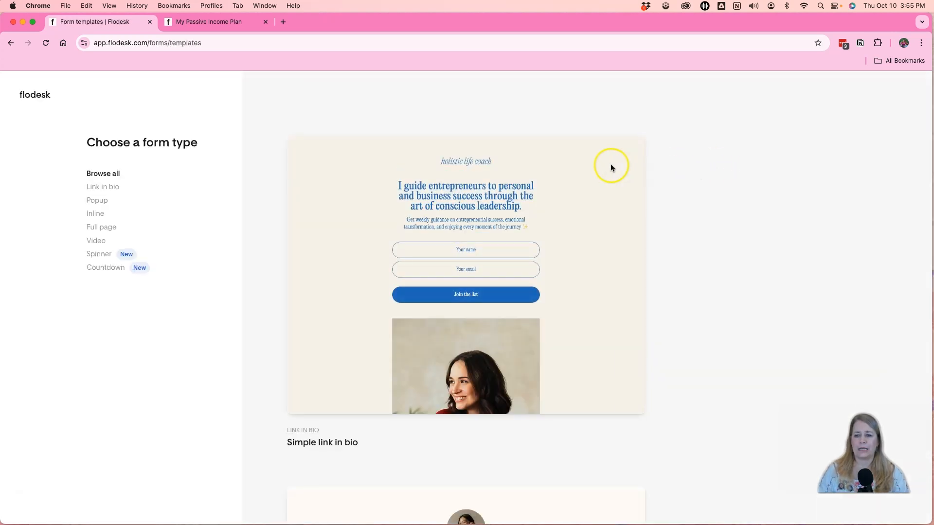
pyautogui.moveTo(575, 203)
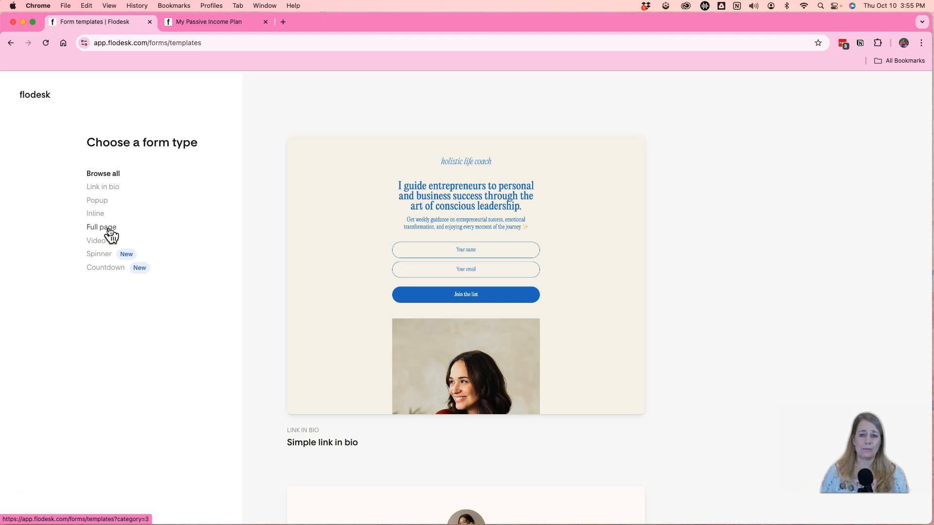
pyautogui.click(97, 214)
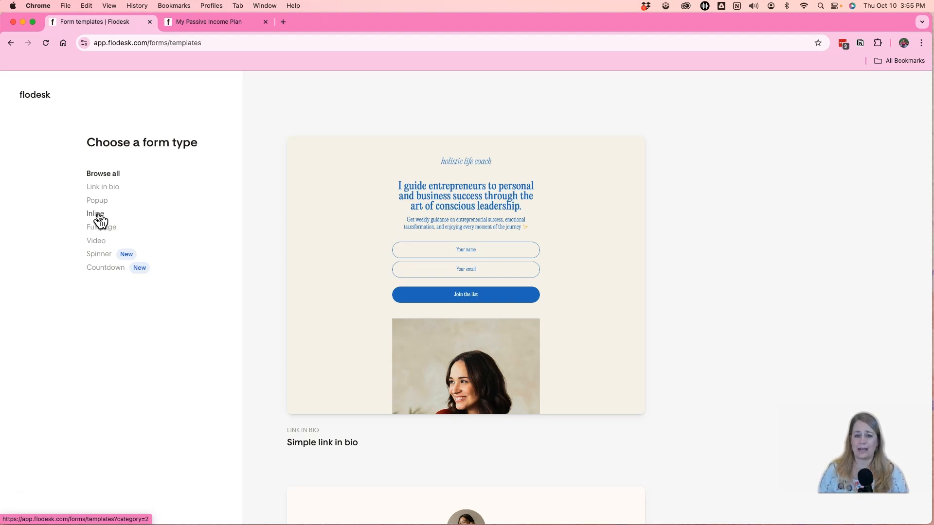
pyautogui.click(97, 215)
pyautogui.click(129, 226)
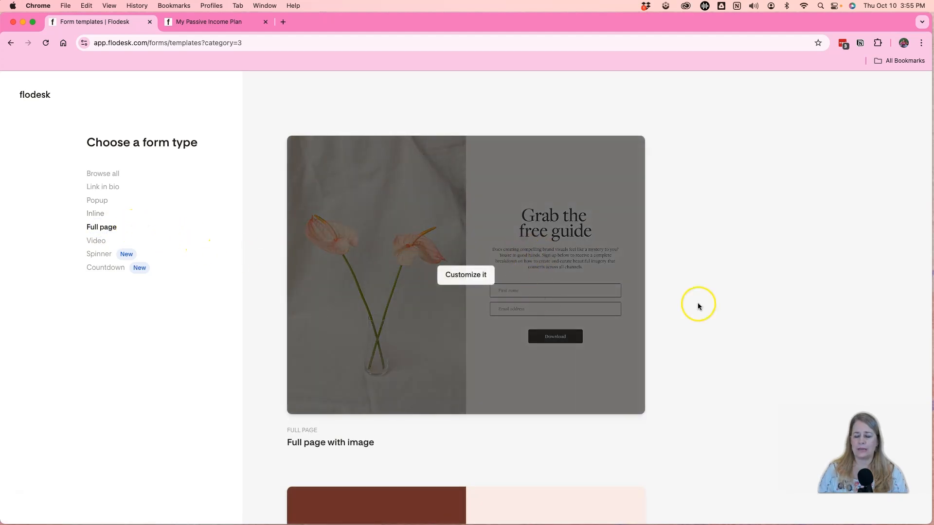
# Browse the full page templates with and without images, returning to the first one, Full page with image.
pyautogui.scroll(-20, 716, 285)
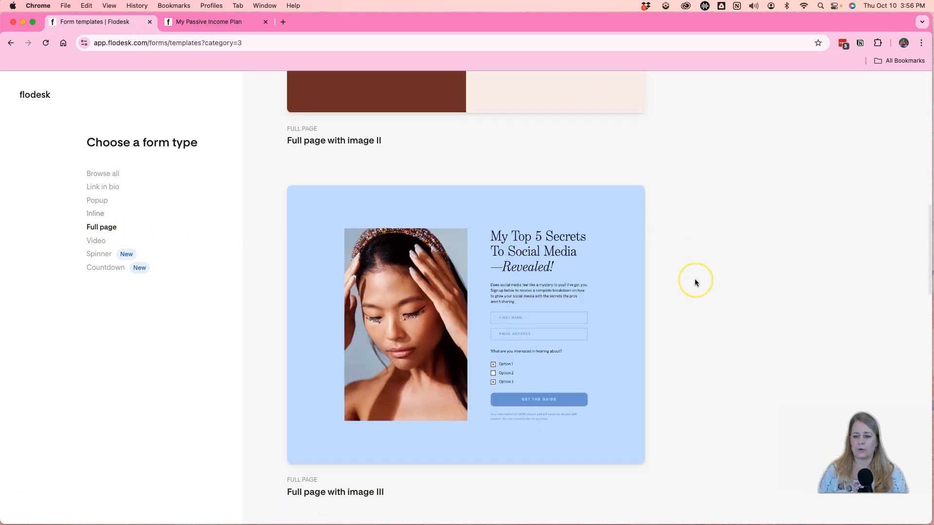
pyautogui.scroll(-20, 696, 282)
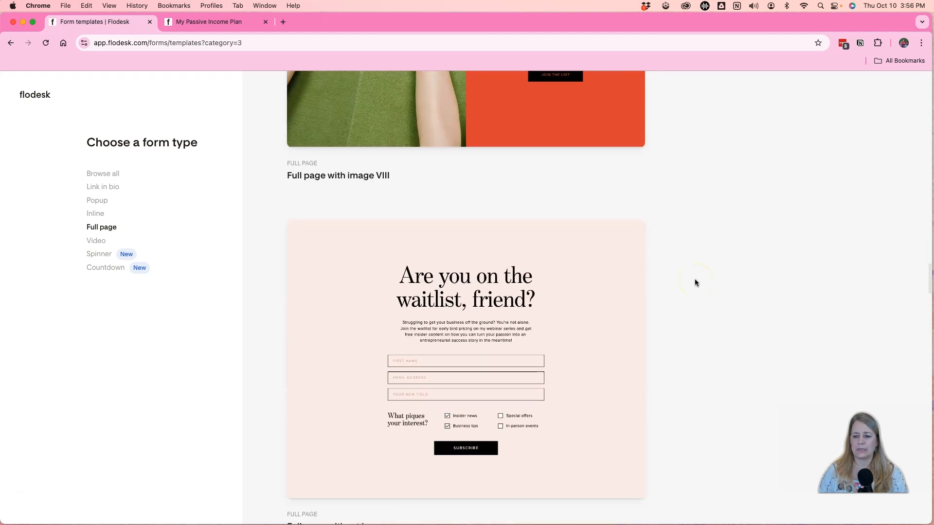
pyautogui.scroll(-10, 695, 282)
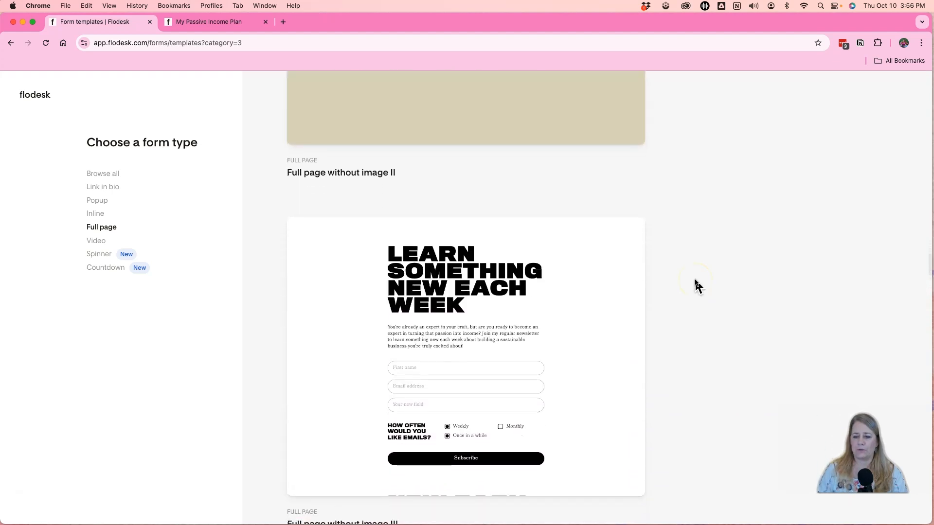
pyautogui.scroll(12, 696, 285)
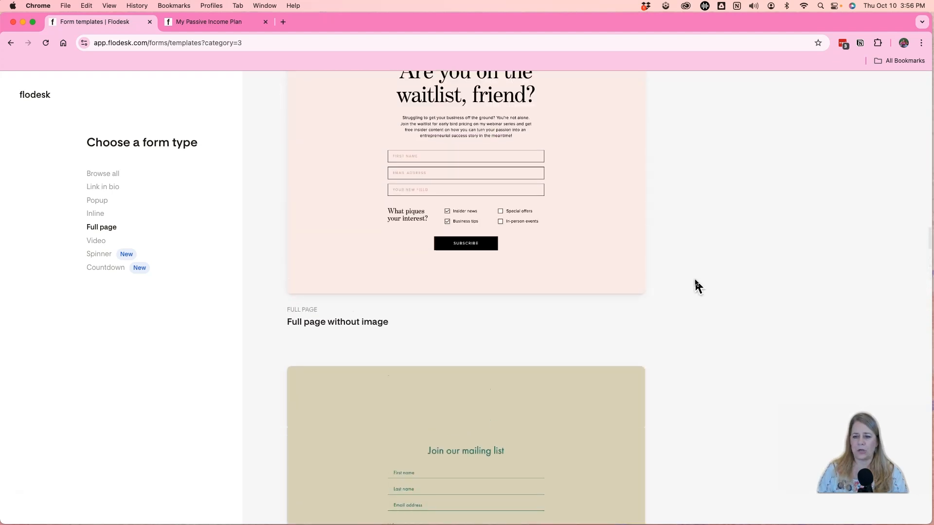
pyautogui.scroll(10, 698, 286)
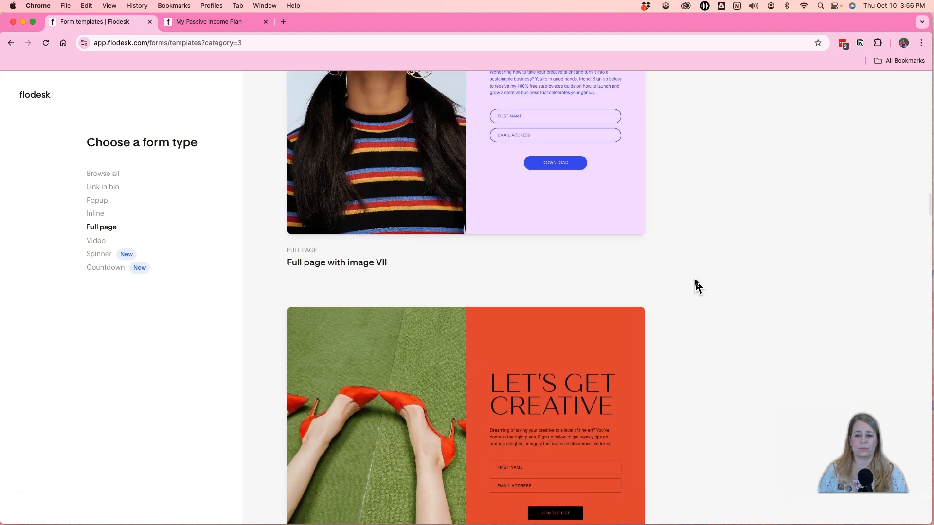
pyautogui.scroll(8, 698, 286)
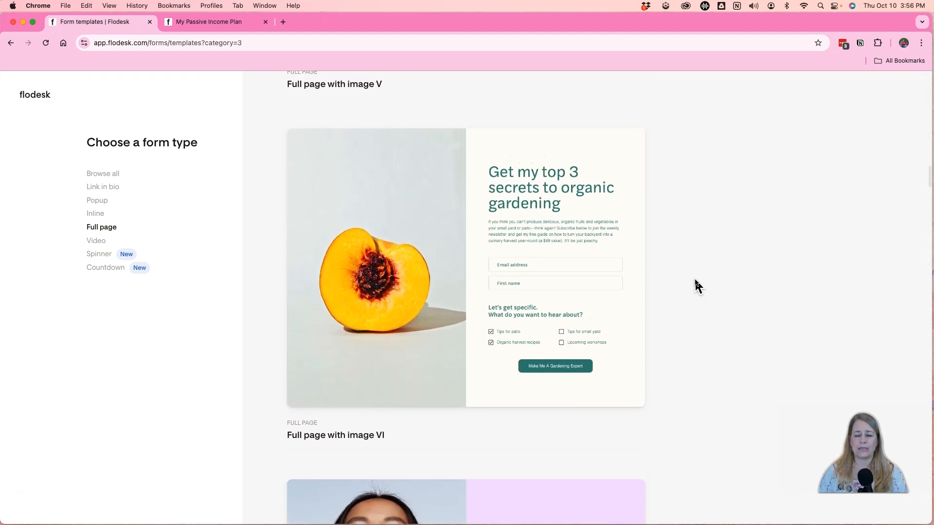
pyautogui.scroll(8, 698, 286)
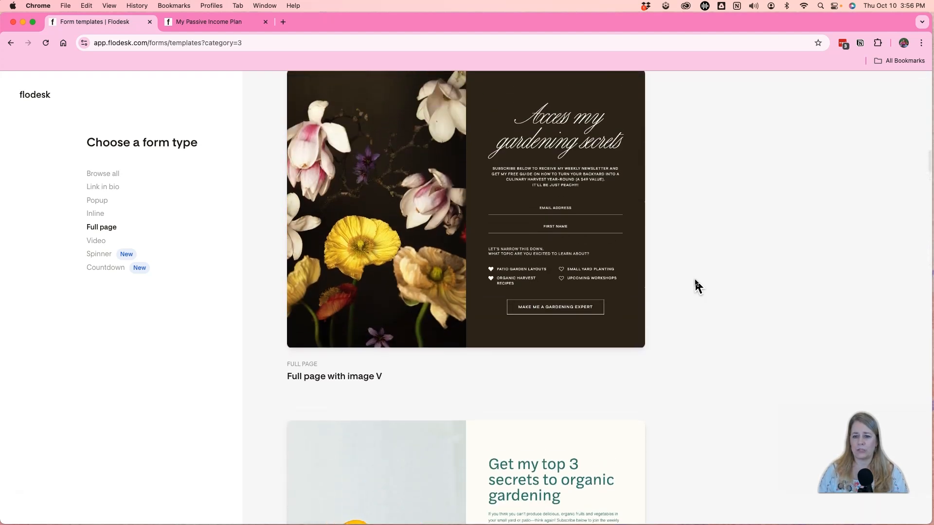
pyautogui.scroll(8, 698, 286)
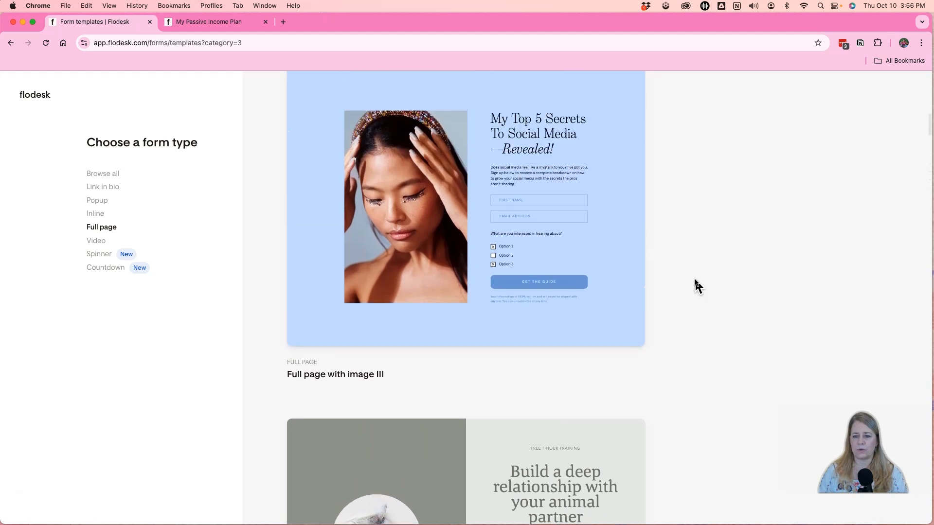
pyautogui.scroll(8, 698, 286)
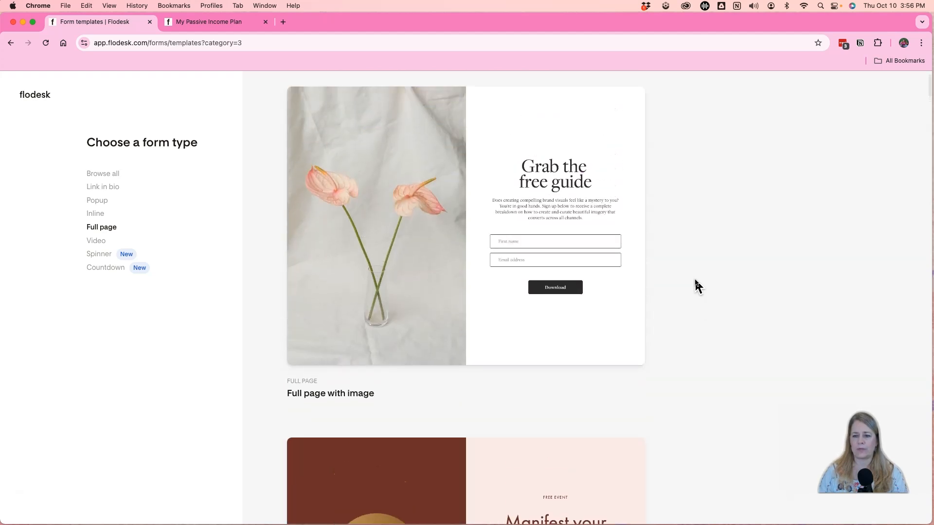
pyautogui.moveTo(417, 265)
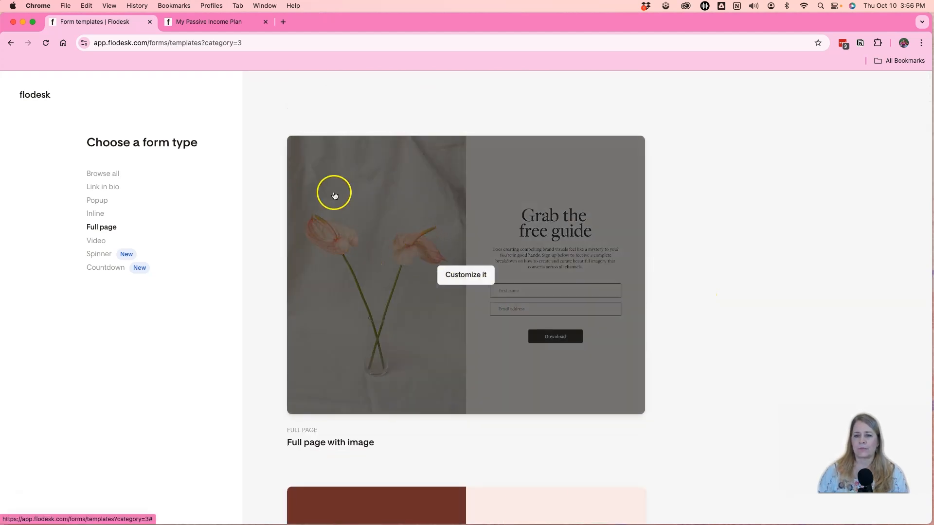
# Examine the published My Passive Income Plan page as a full page form example, including its image, description, sign-up fields and access button.
pyautogui.click(221, 22)
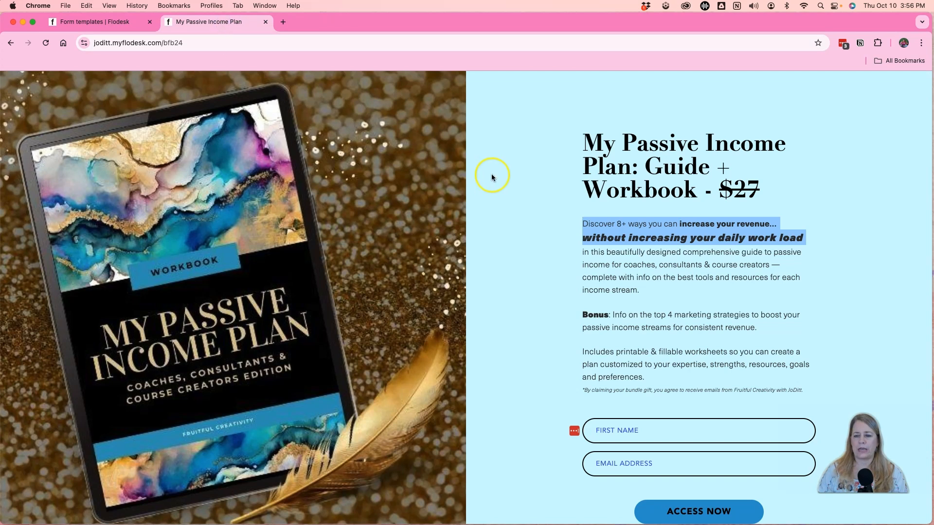
pyautogui.scroll(-1, 821, 293)
pyautogui.click(788, 291)
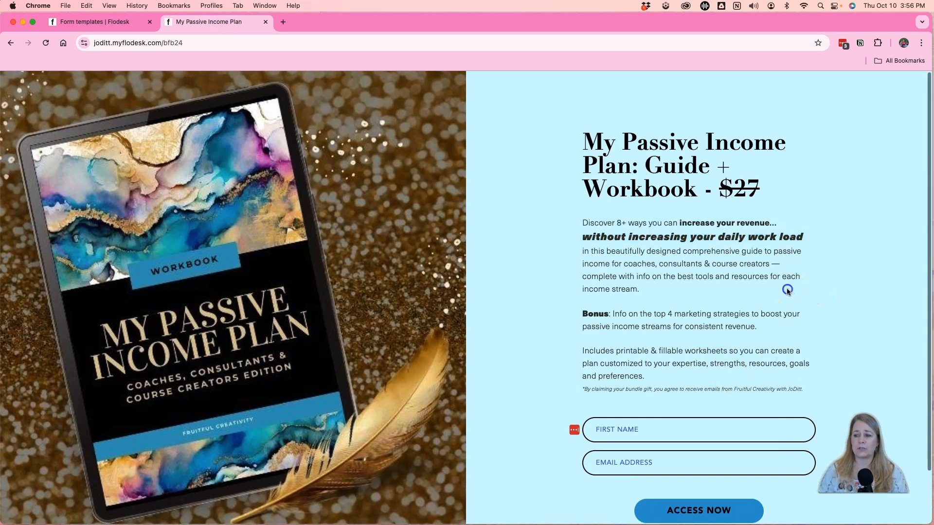
pyautogui.scroll(-3, 658, 306)
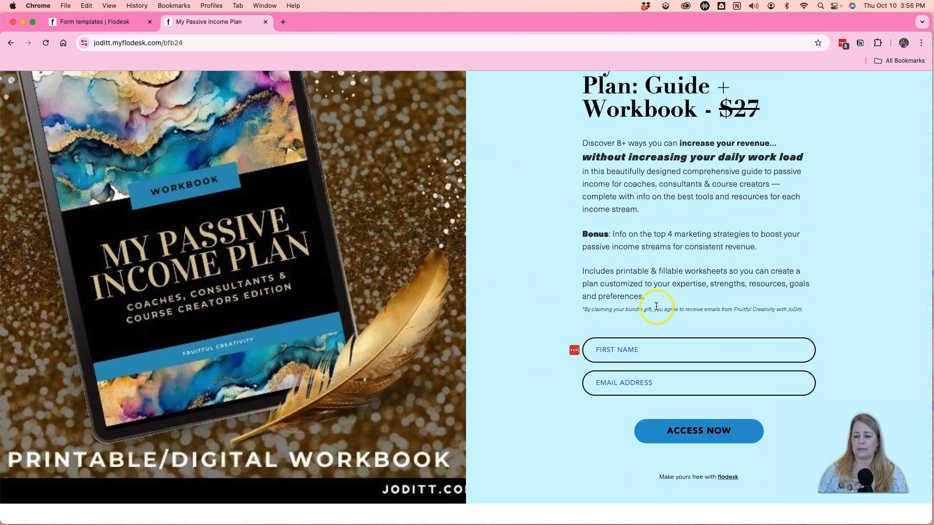
pyautogui.scroll(3, 656, 306)
pyautogui.scroll(-3, 656, 306)
pyautogui.scroll(1, 656, 306)
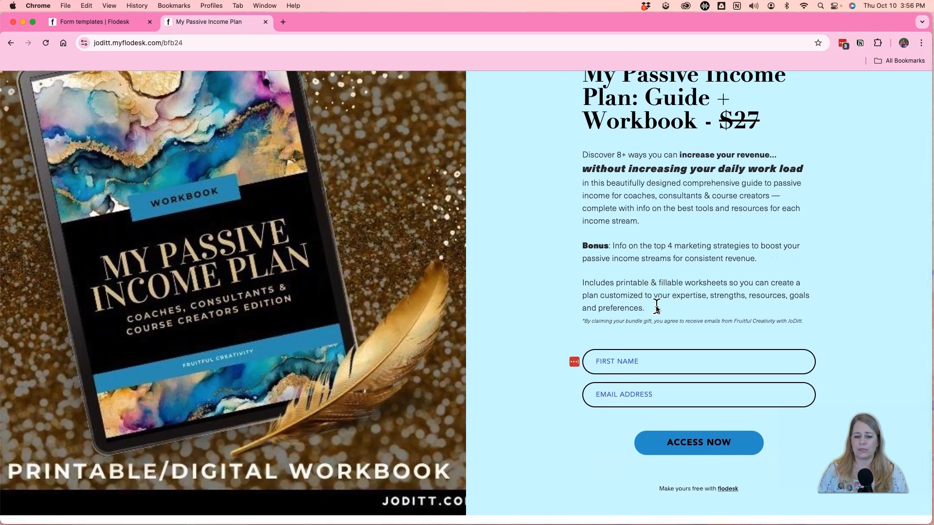
pyautogui.scroll(3, 656, 306)
pyautogui.click(647, 434)
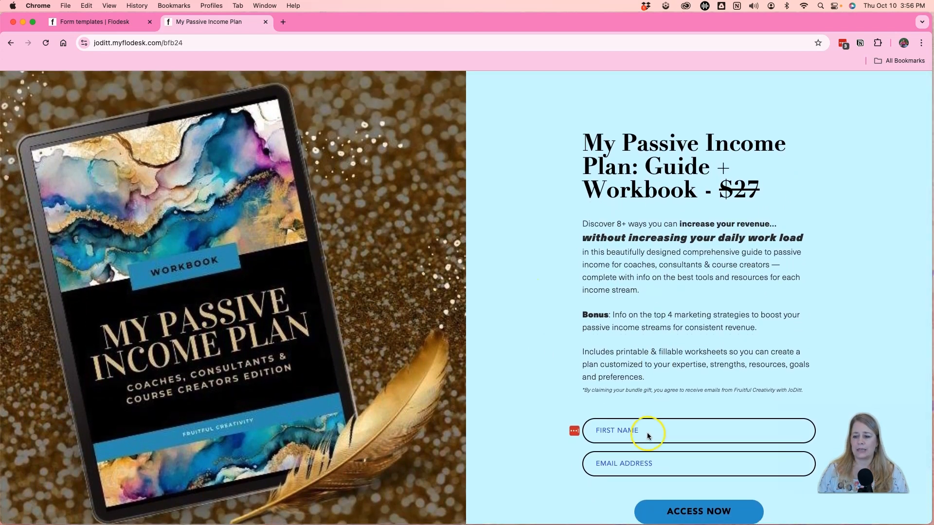
pyautogui.scroll(-3, 529, 312)
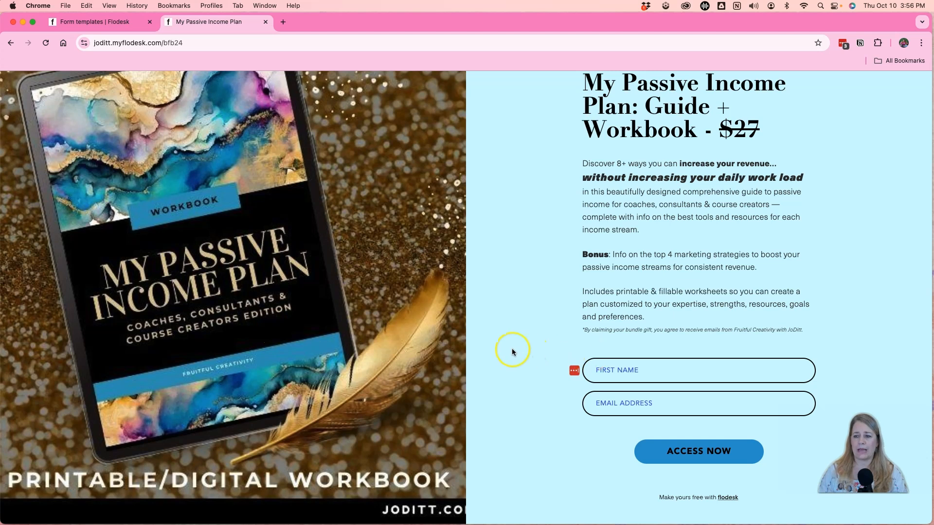
pyautogui.scroll(2, 511, 349)
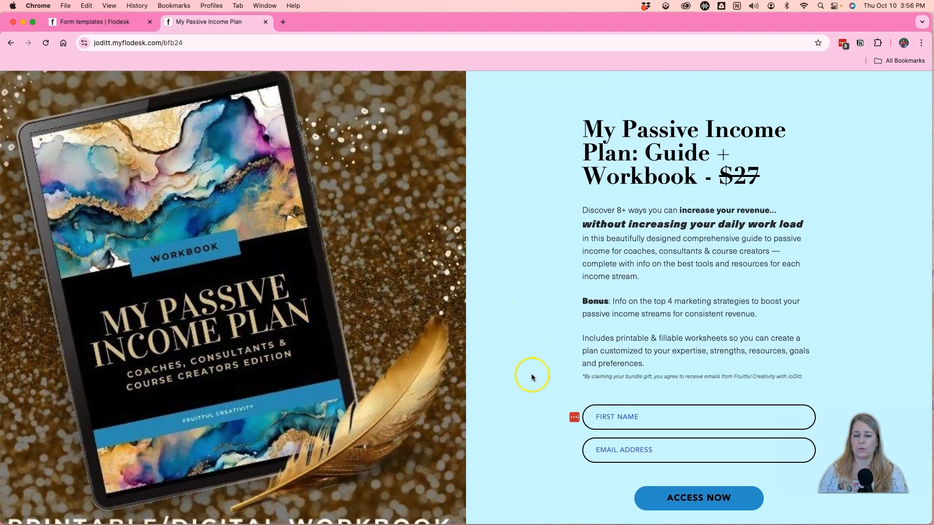
pyautogui.scroll(-2, 383, 360)
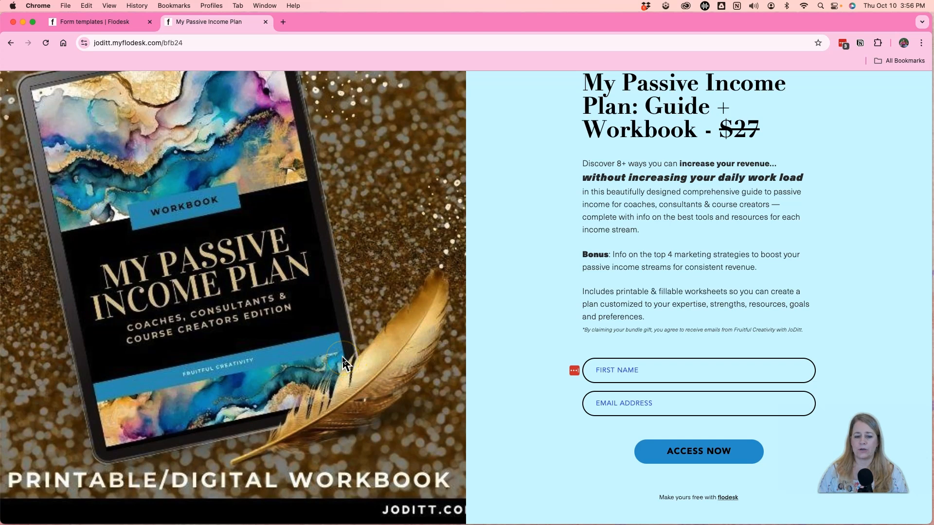
pyautogui.scroll(3, 345, 363)
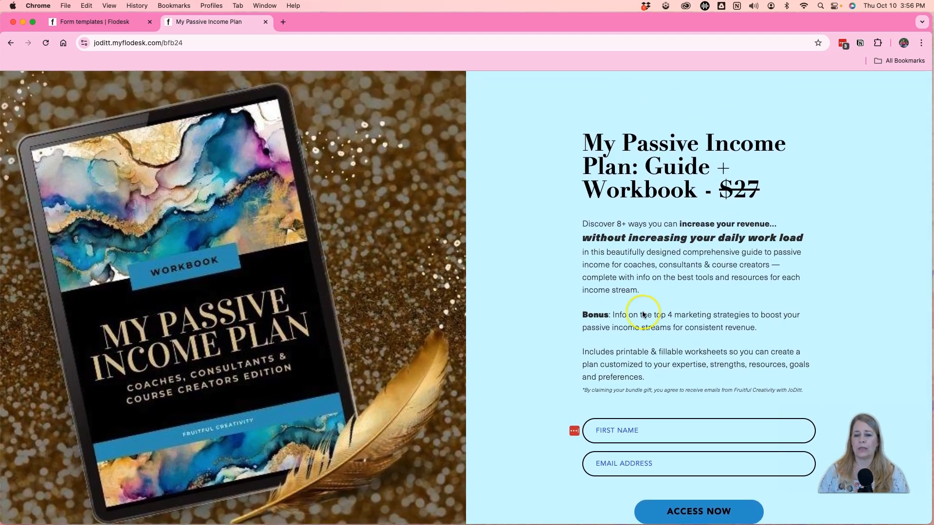
pyautogui.moveTo(929, 520)
pyautogui.mouseDown()
pyautogui.moveTo(871, 506)
pyautogui.moveTo(637, 500)
pyautogui.moveTo(556, 514)
pyautogui.moveTo(546, 506)
pyautogui.moveTo(693, 506)
pyautogui.moveTo(802, 492)
pyautogui.moveTo(926, 500)
pyautogui.moveTo(922, 518)
pyautogui.mouseUp()
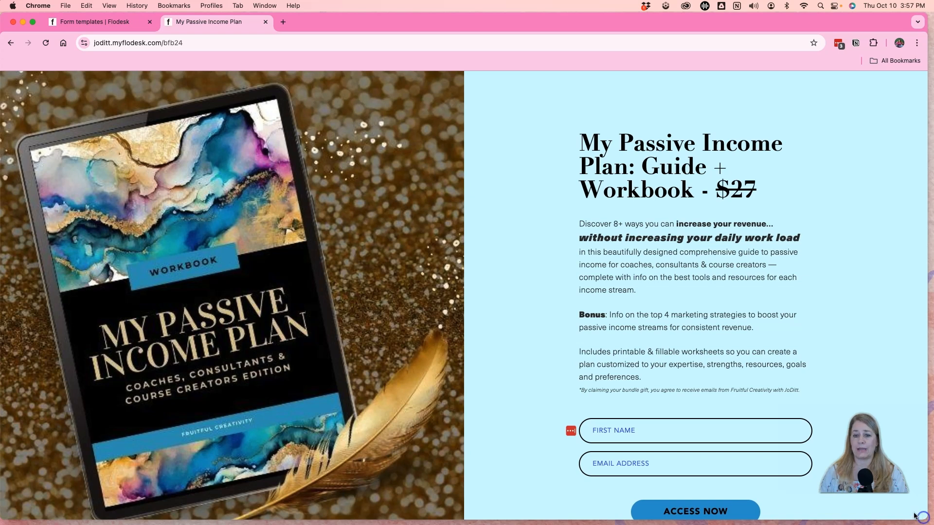
# Return to the Flodesk form templates, compare the full page designs with images, and choose Full page with image III to customize.
pyautogui.click(108, 22)
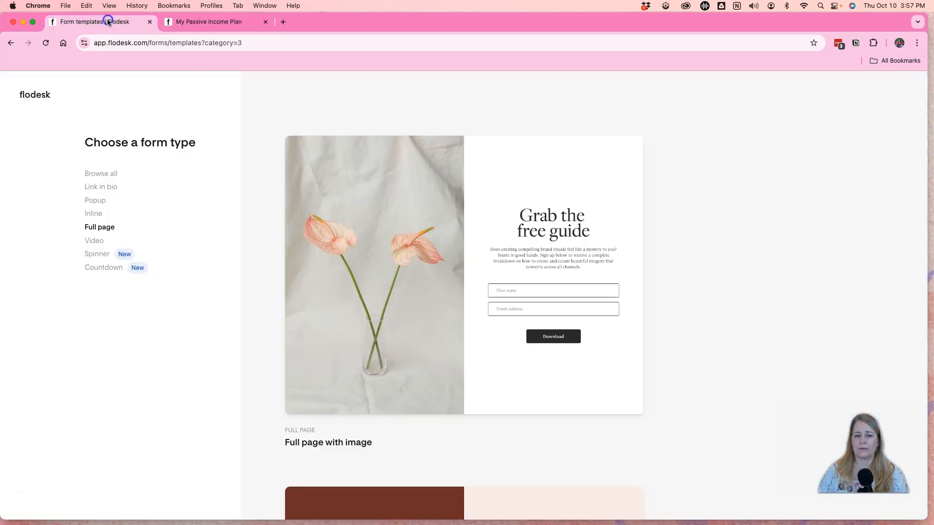
pyautogui.scroll(-5, 391, 318)
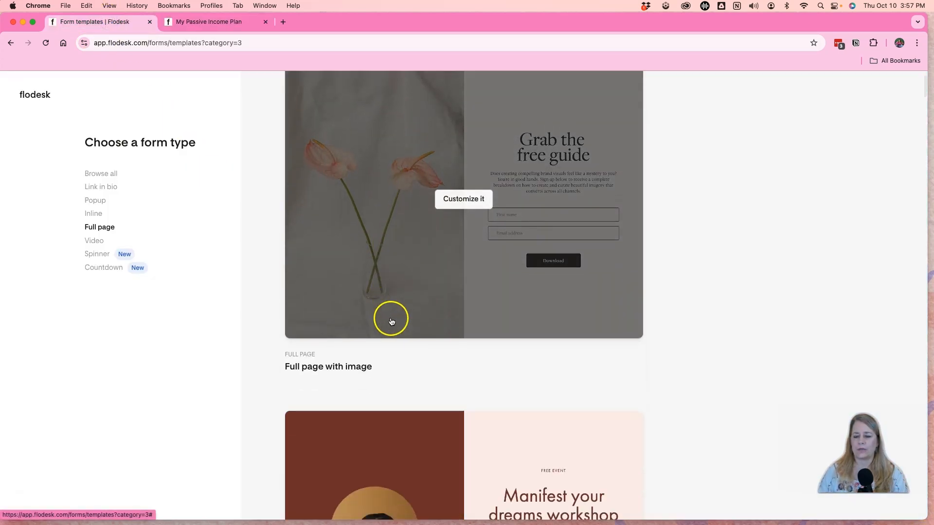
pyautogui.scroll(-2, 391, 321)
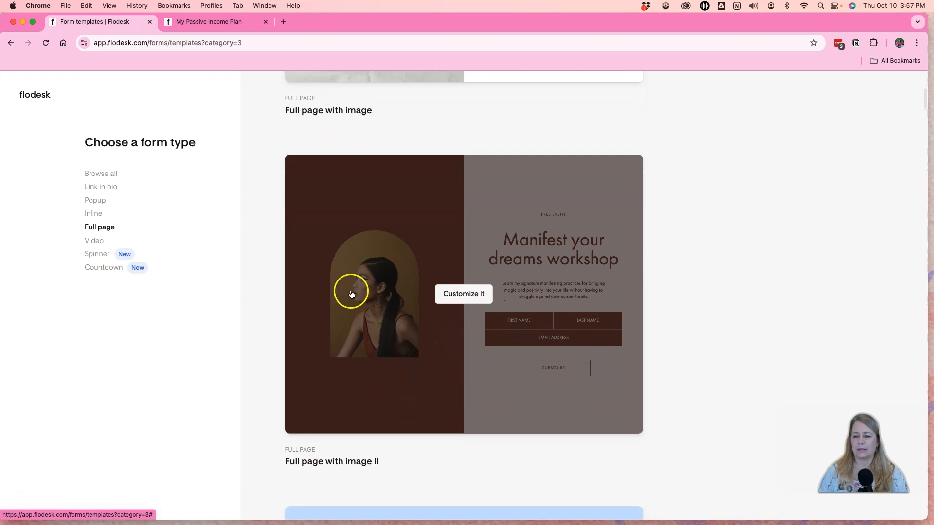
pyautogui.scroll(-8, 367, 300)
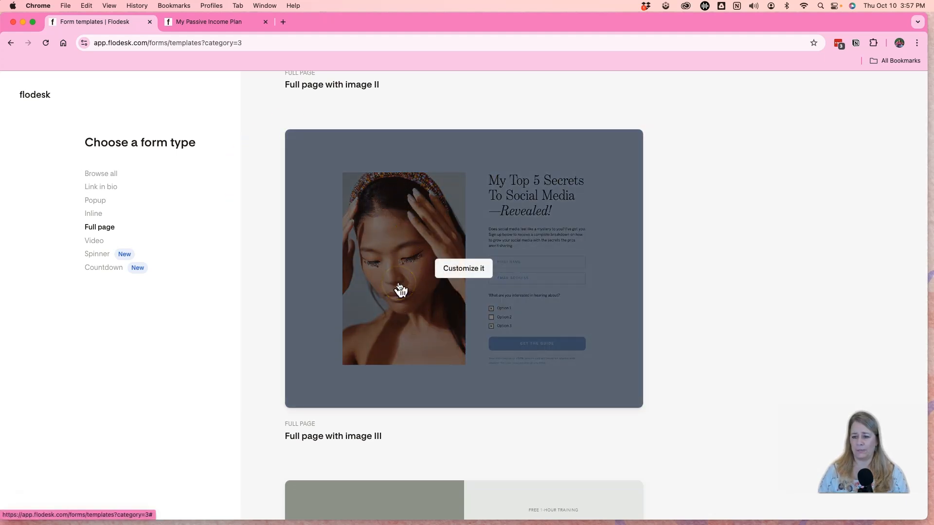
pyautogui.scroll(7, 723, 273)
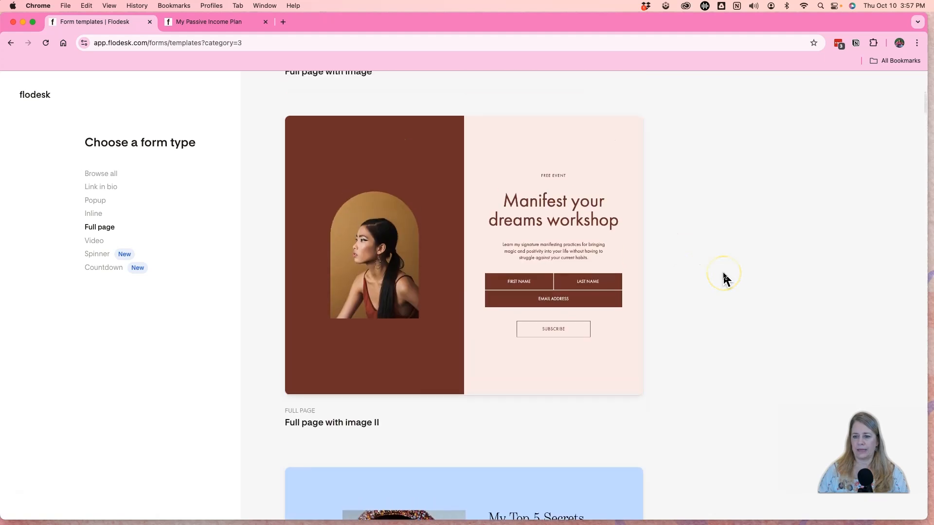
pyautogui.scroll(7, 723, 278)
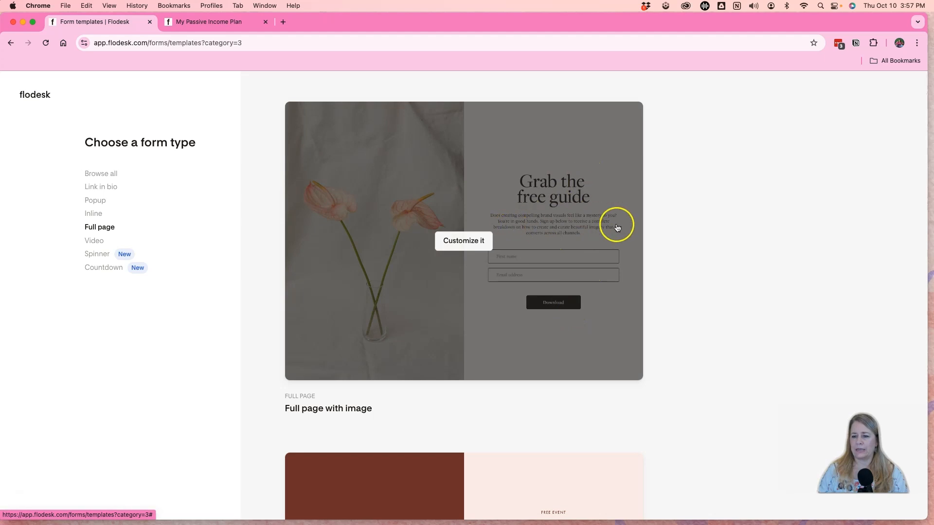
pyautogui.scroll(-9, 685, 234)
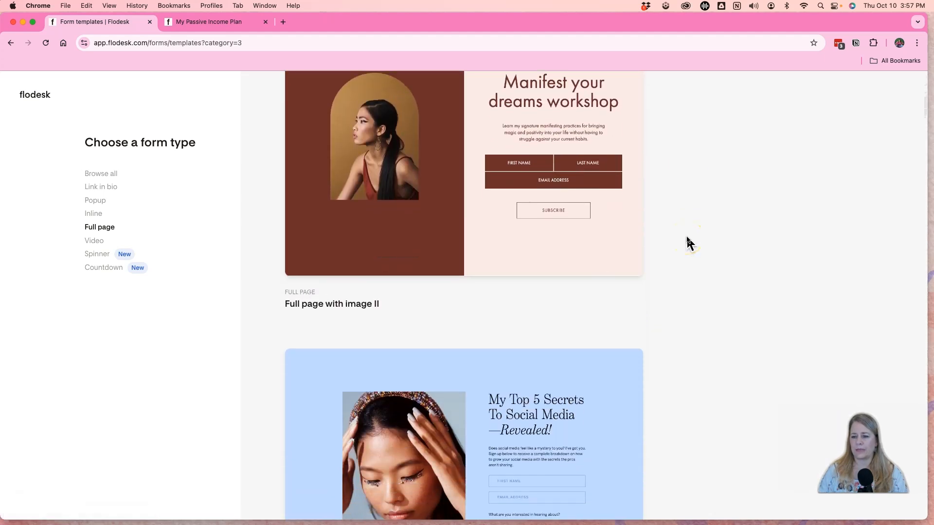
pyautogui.scroll(-4, 687, 238)
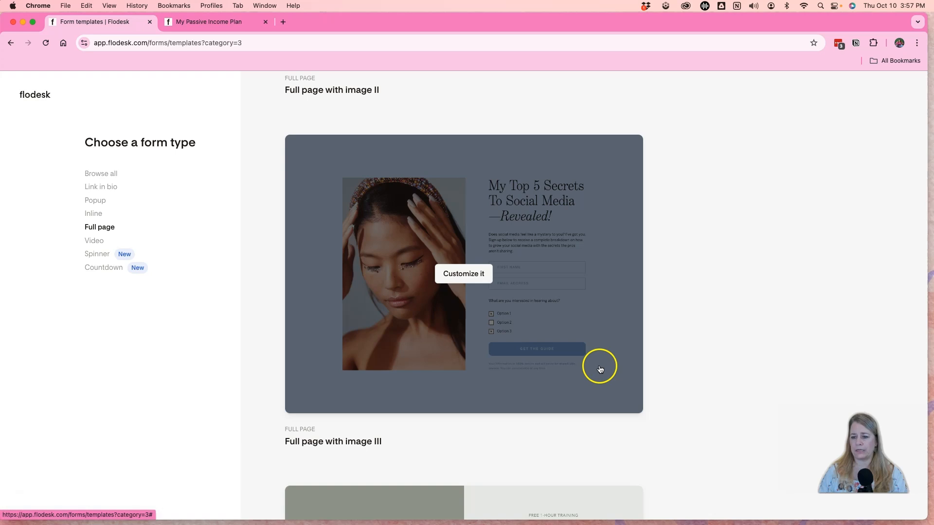
pyautogui.click(464, 275)
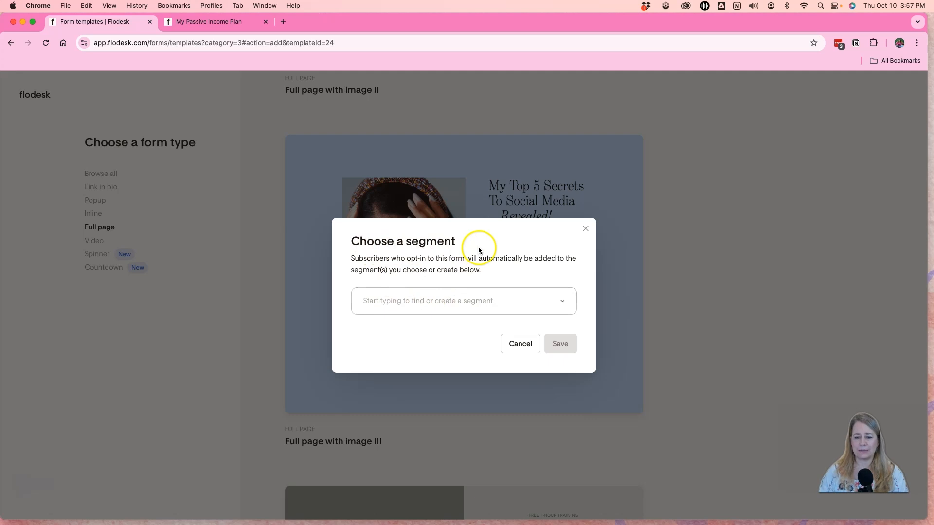
# Create a segment named "New form" for the form's subscribers and save the segment choice.
pyautogui.click(380, 302)
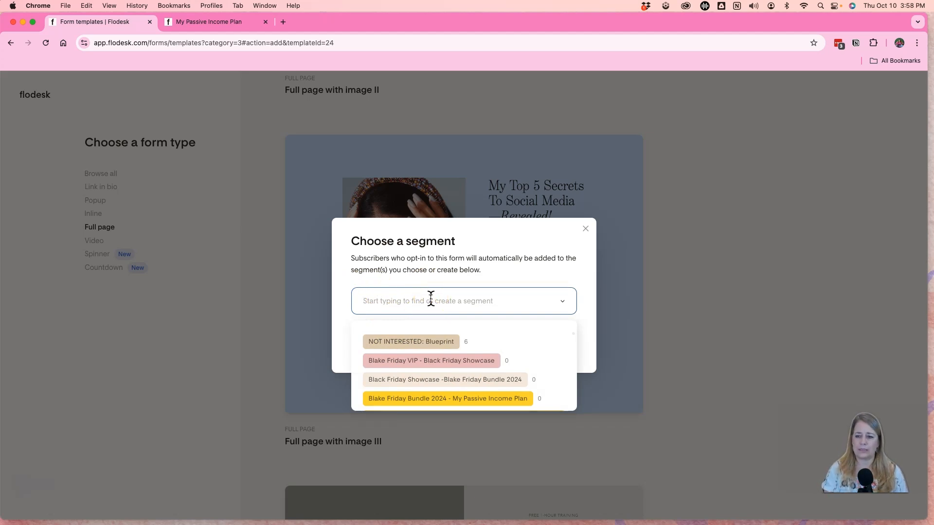
pyautogui.write('New')
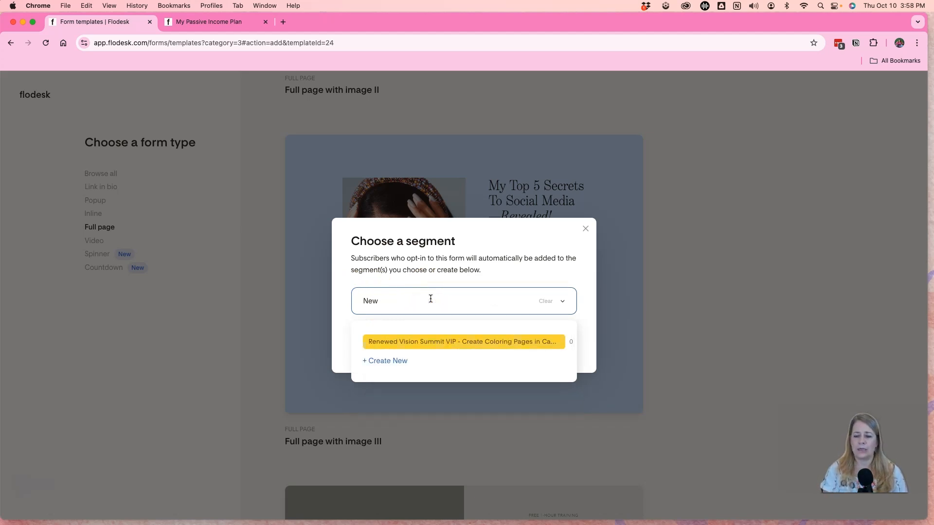
pyautogui.write(' form')
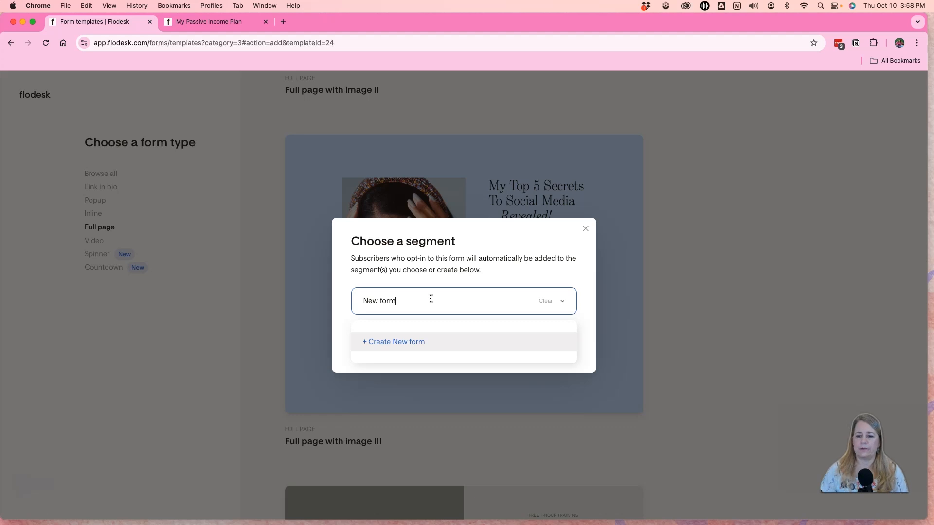
pyautogui.click(404, 341)
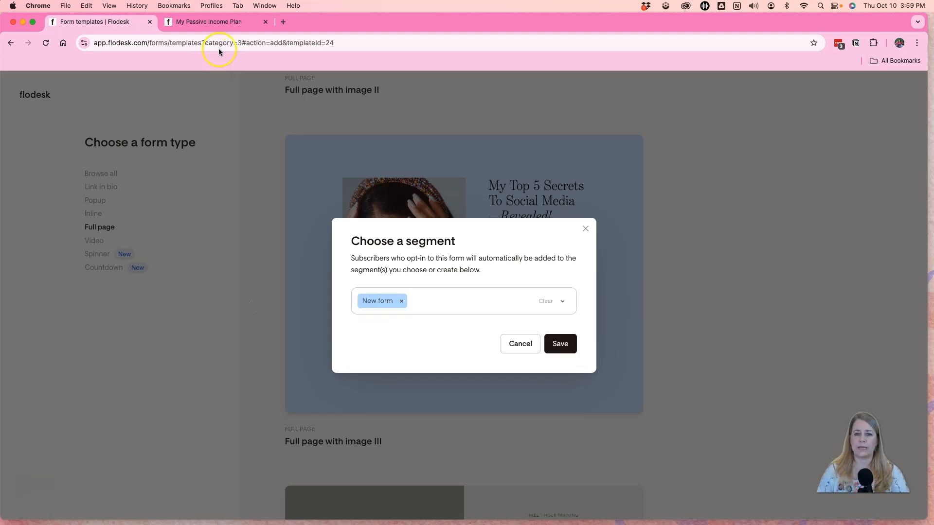
pyautogui.click(214, 22)
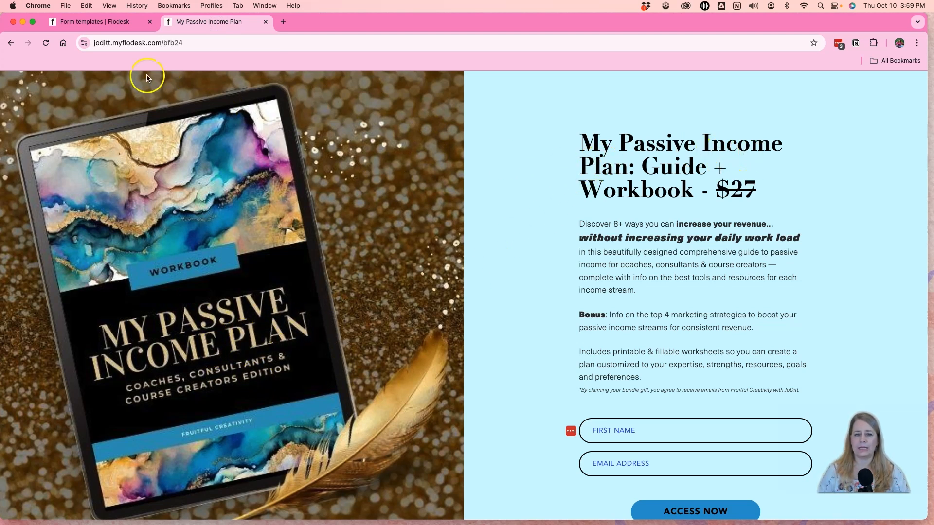
pyautogui.click(103, 21)
pyautogui.click(392, 307)
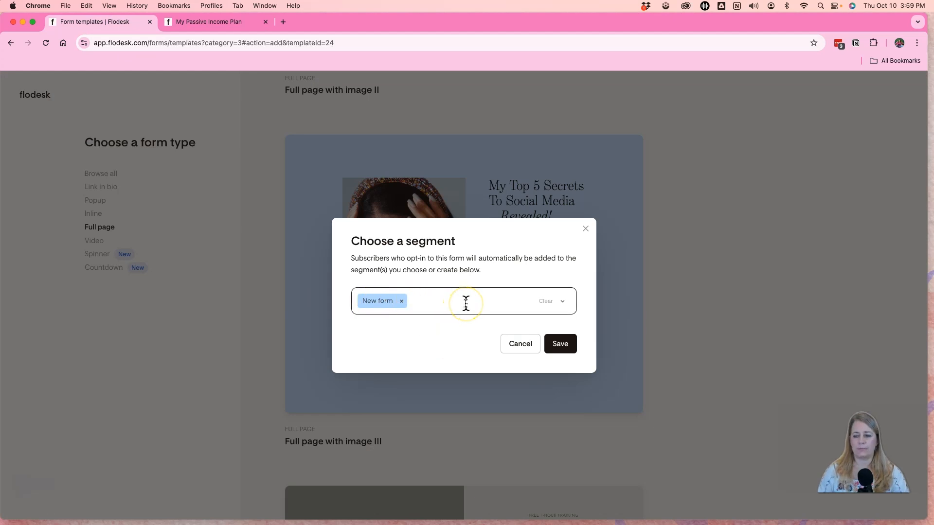
pyautogui.click(560, 345)
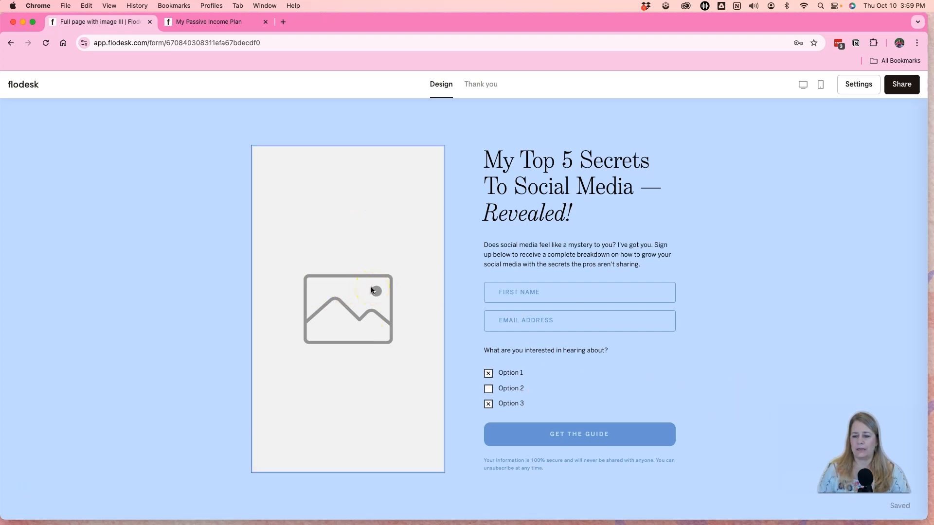
# Upload the 600×600 square My Passive Income Plan JPG into the form's image placeholder and try repositioning and zooming it.
pyautogui.click(378, 288)
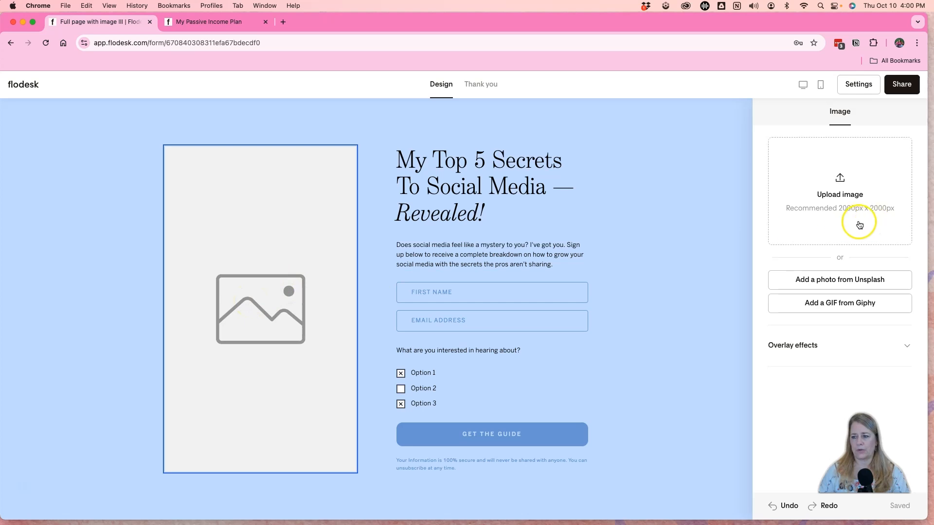
pyautogui.click(838, 187)
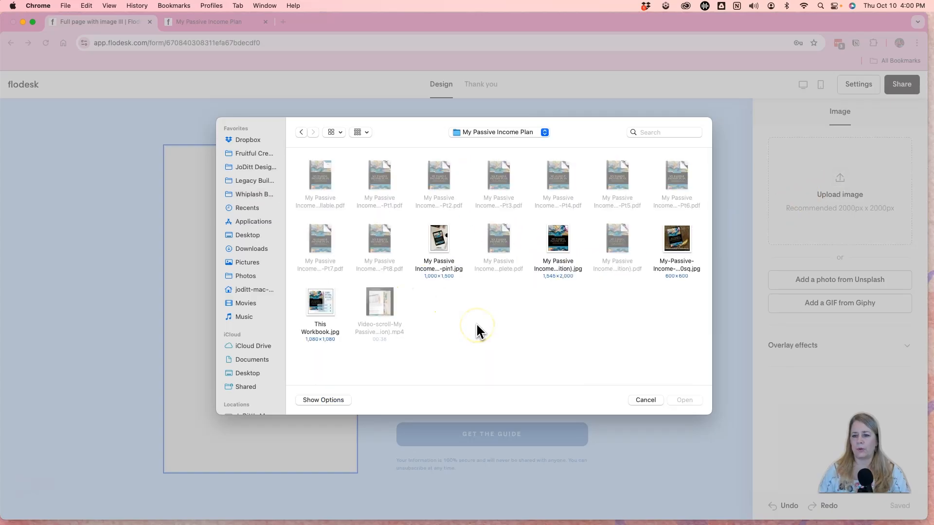
pyautogui.click(676, 239)
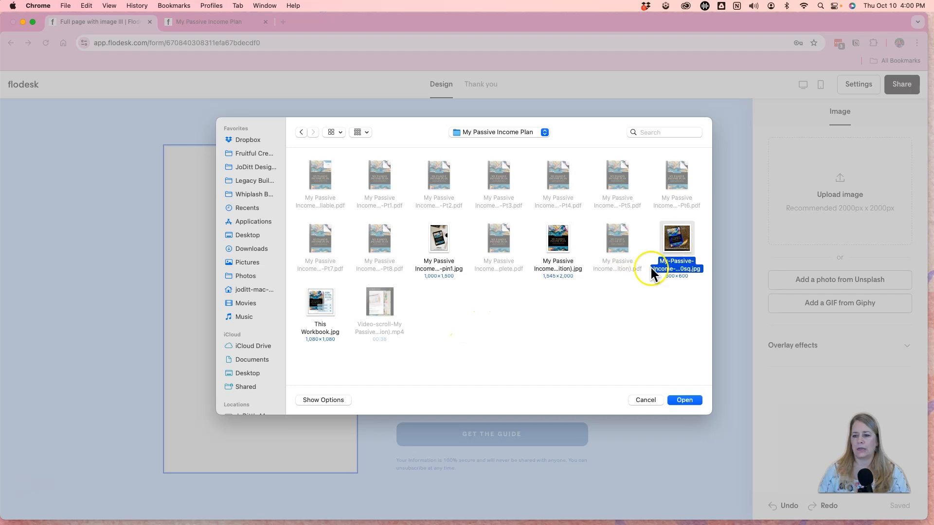
pyautogui.click(686, 399)
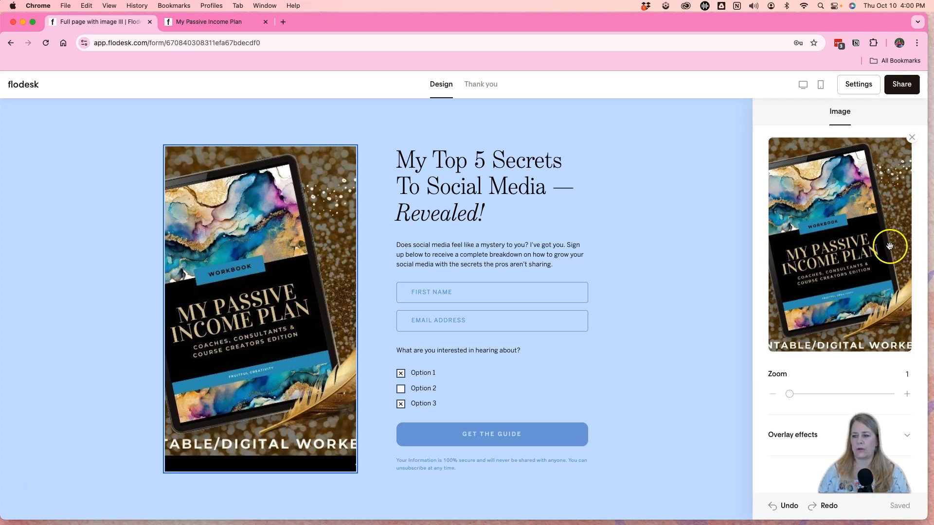
pyautogui.moveTo(822, 239); pyautogui.dragTo(827, 262)
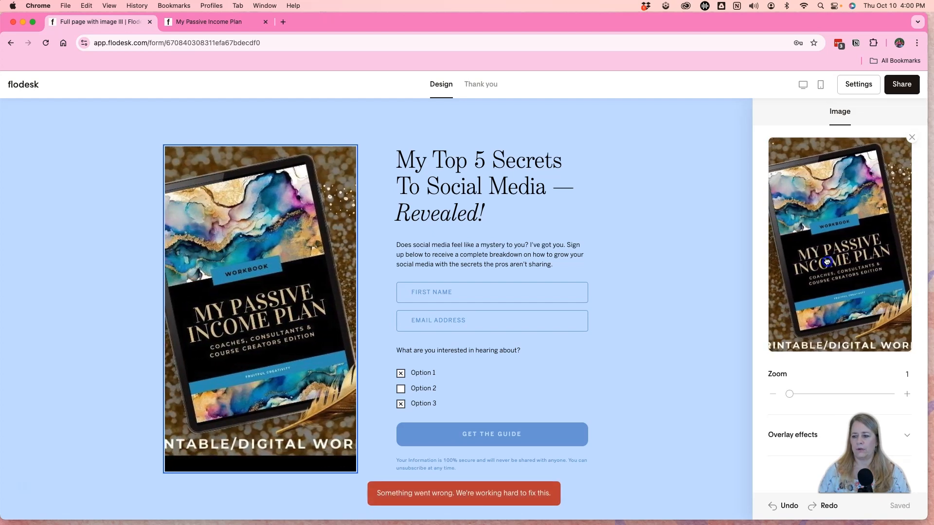
pyautogui.moveTo(790, 395)
pyautogui.mouseDown()
pyautogui.moveTo(808, 396)
pyautogui.moveTo(786, 395)
pyautogui.mouseUp()
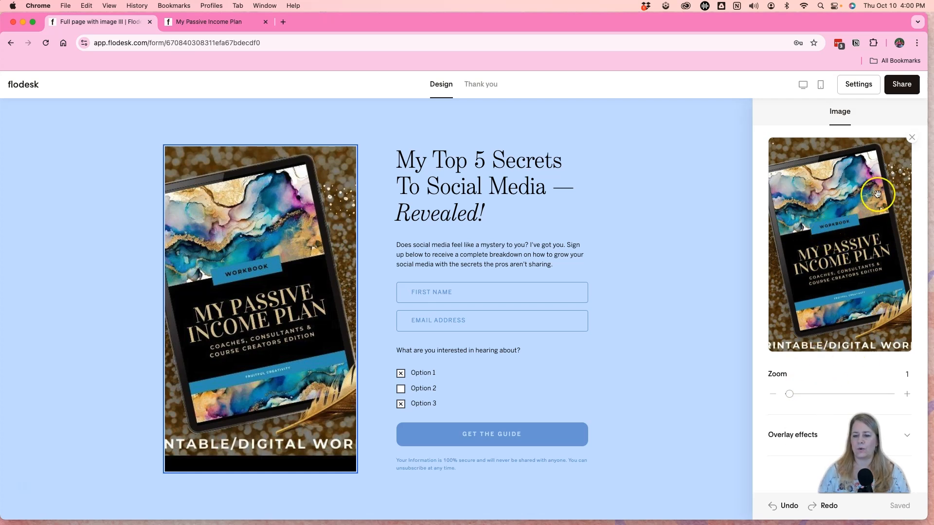
# Replace the form's image with the 1,000×1,500 My Passive Income Plan pin1 JPG.
pyautogui.click(912, 139)
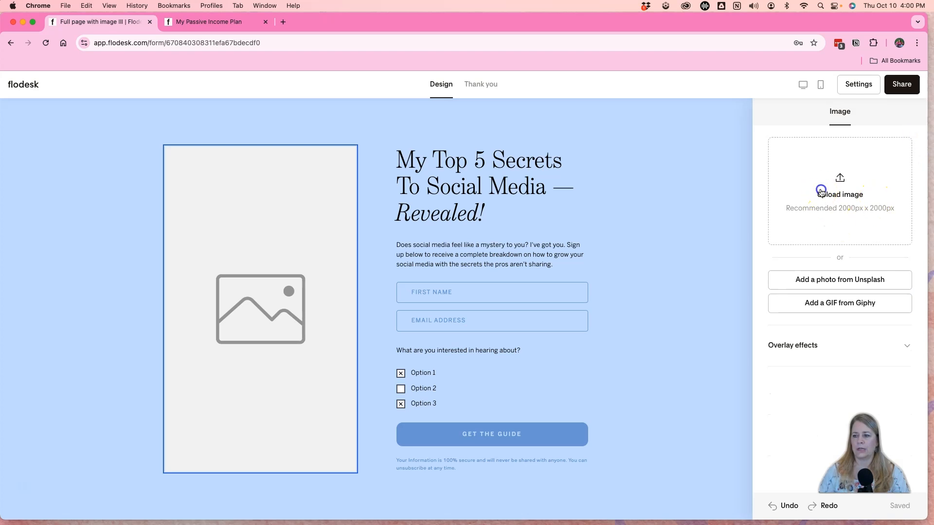
pyautogui.click(827, 192)
pyautogui.click(459, 269)
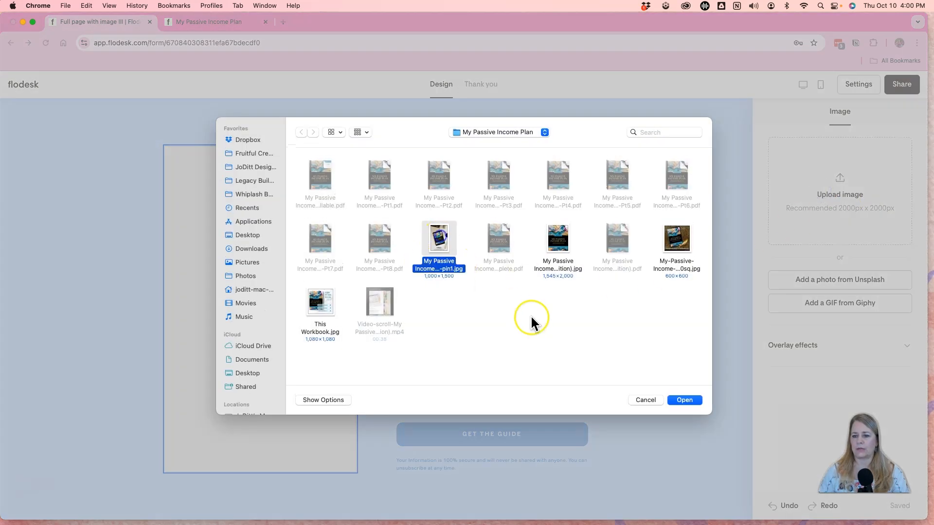
pyautogui.click(686, 400)
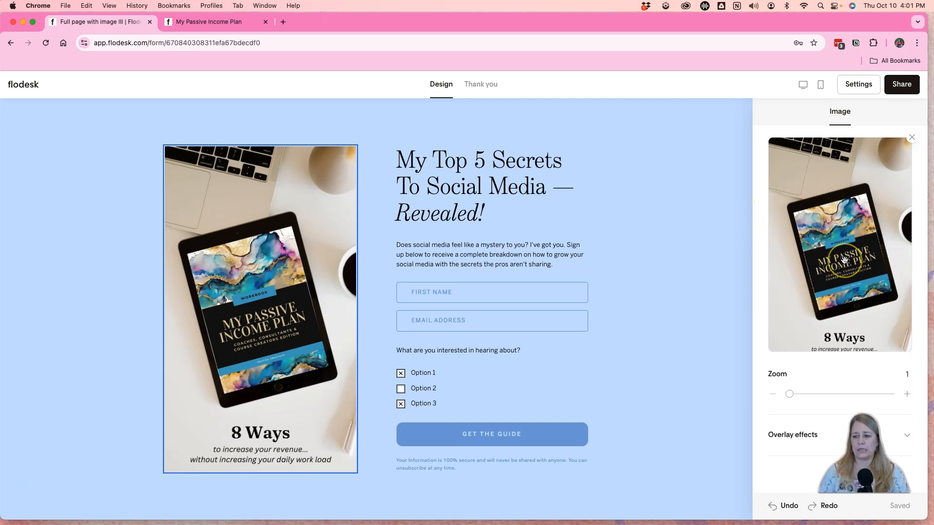
pyautogui.moveTo(844, 261); pyautogui.dragTo(821, 282)
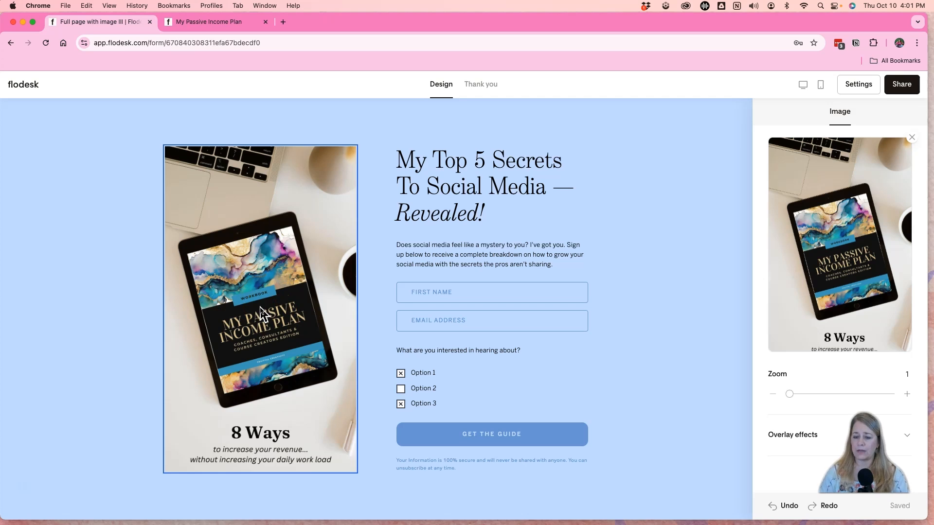
pyautogui.click(305, 383)
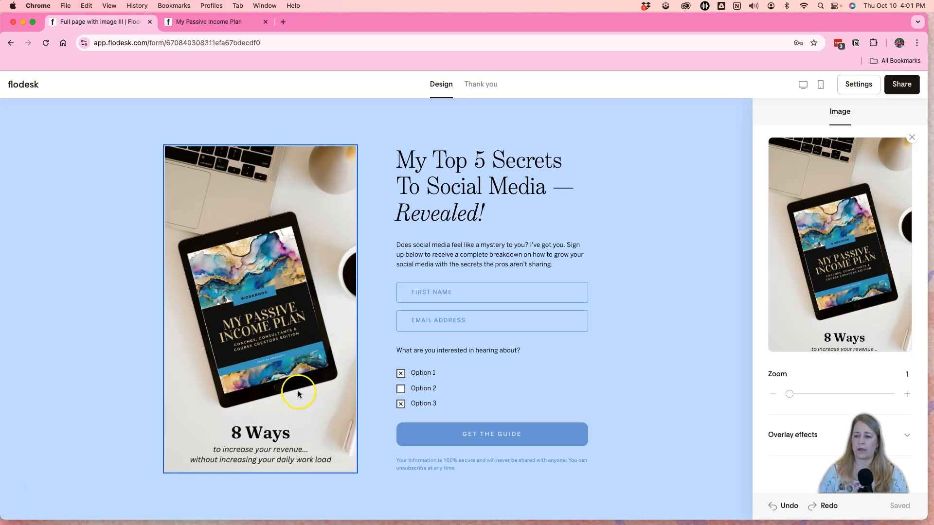
pyautogui.click(652, 349)
pyautogui.click(672, 328)
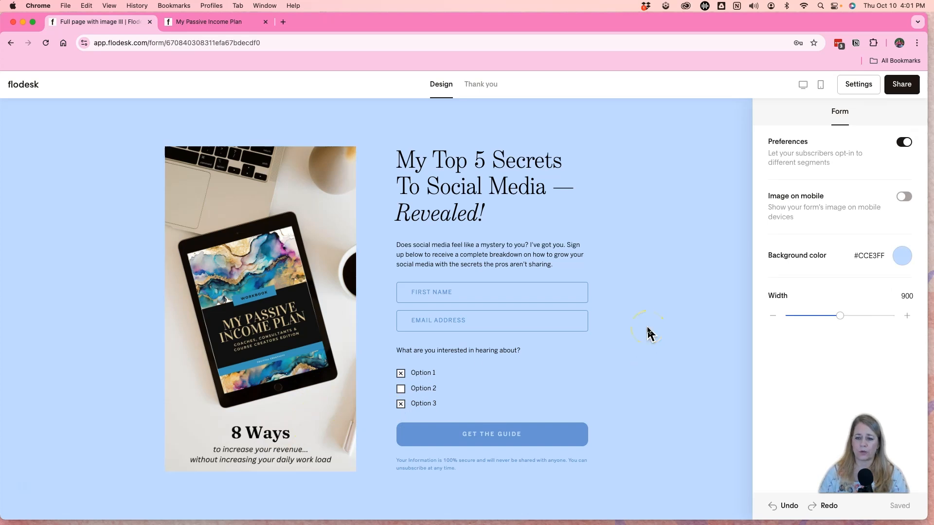
# Replace the form heading with "My Passive Income Plan: Guide + Workbook", copied from the published My Passive Income Plan page.
pyautogui.click(470, 206)
pyautogui.click(486, 213)
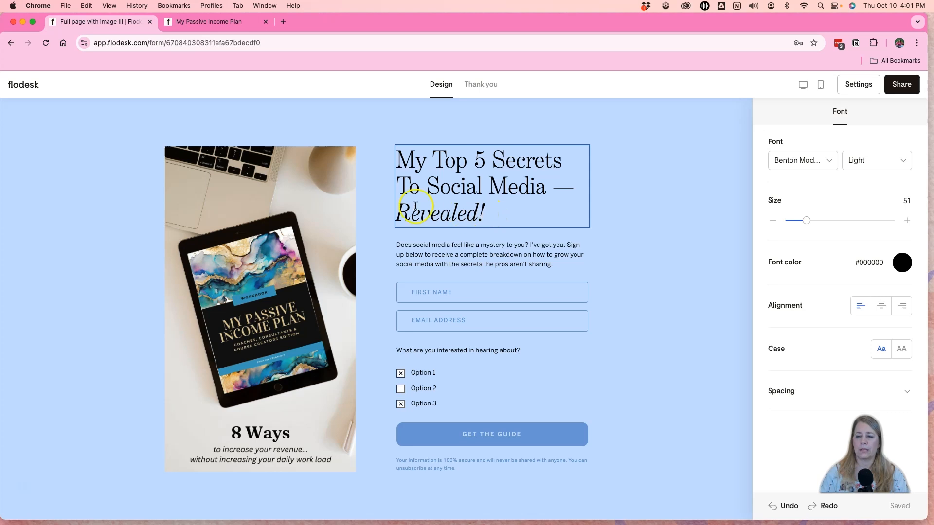
pyautogui.click(221, 22)
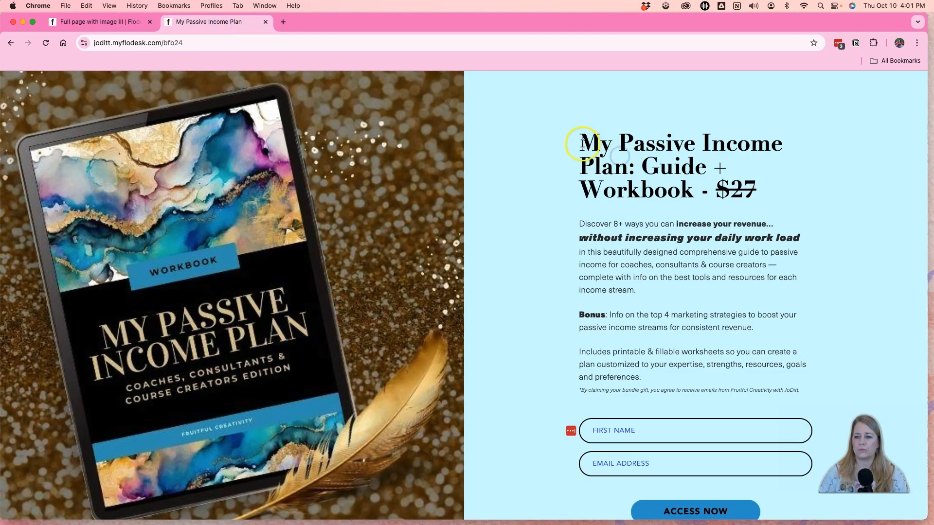
pyautogui.moveTo(579, 140); pyautogui.dragTo(691, 193)
pyautogui.press('super+c')
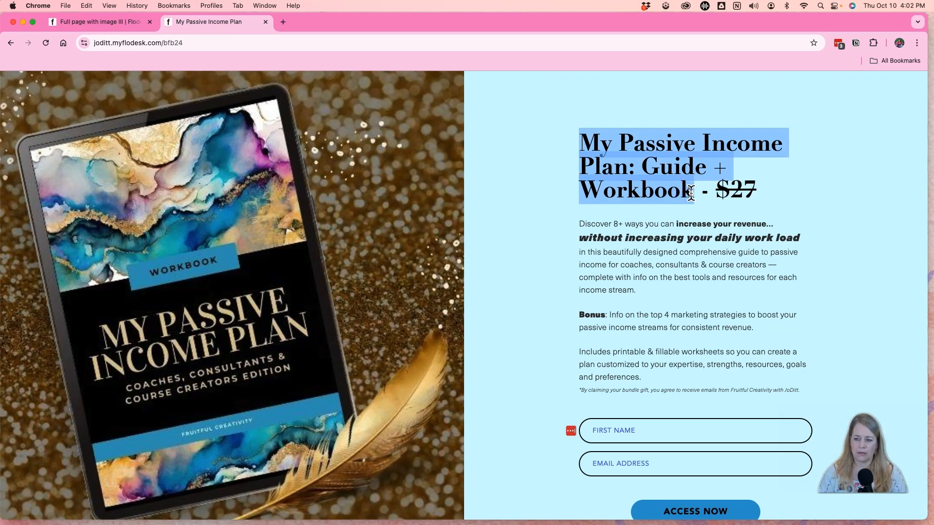
pyautogui.click(115, 23)
pyautogui.click(413, 161)
pyautogui.moveTo(413, 161); pyautogui.dragTo(504, 213)
pyautogui.press('super+v')
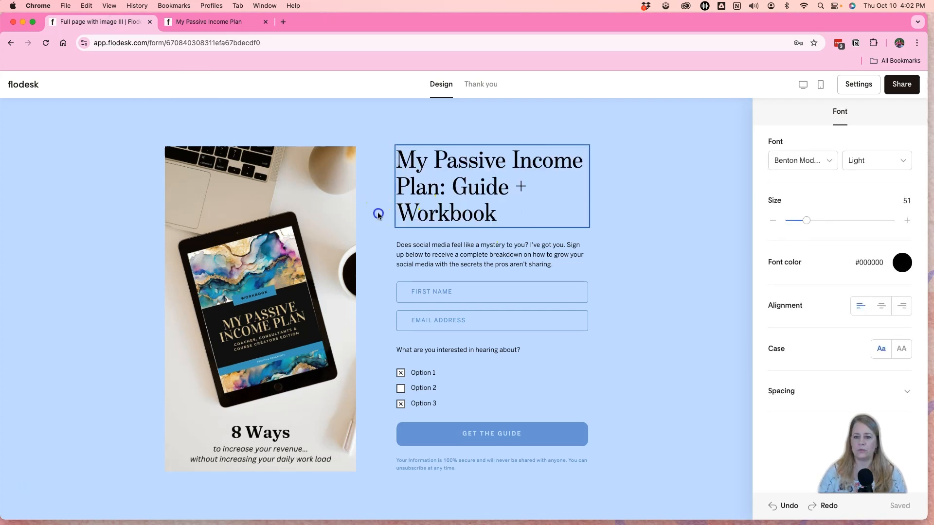
pyautogui.click(377, 213)
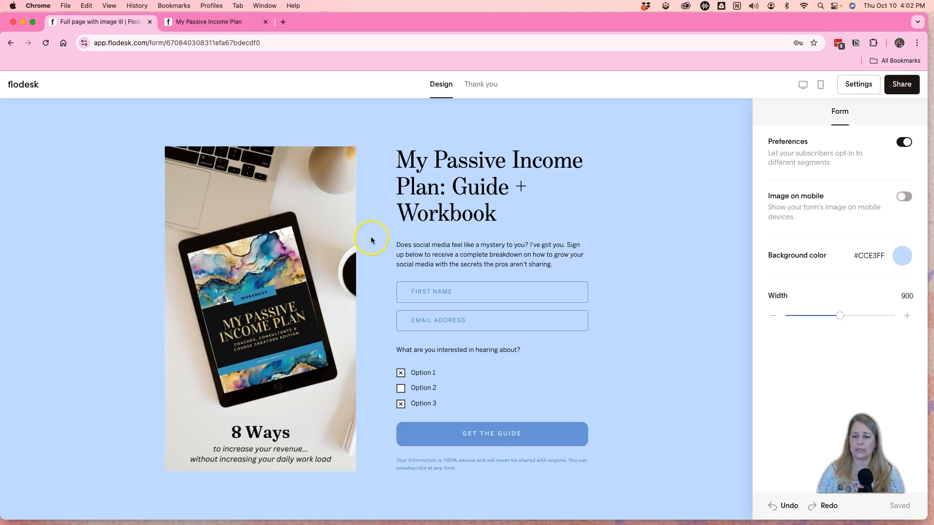
# Review the heading and description formatting on the published My Passive Income Plan page and return to the form.
pyautogui.click(215, 22)
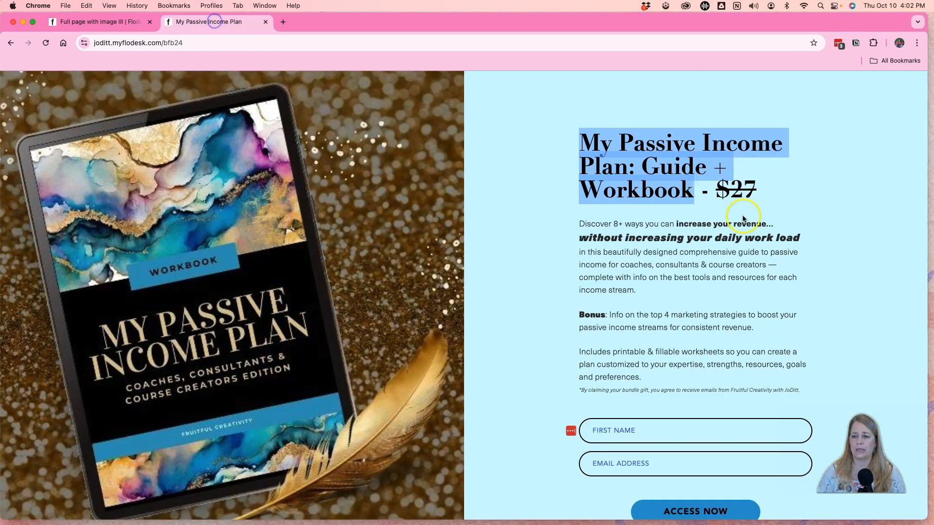
pyautogui.click(744, 188)
pyautogui.click(722, 216)
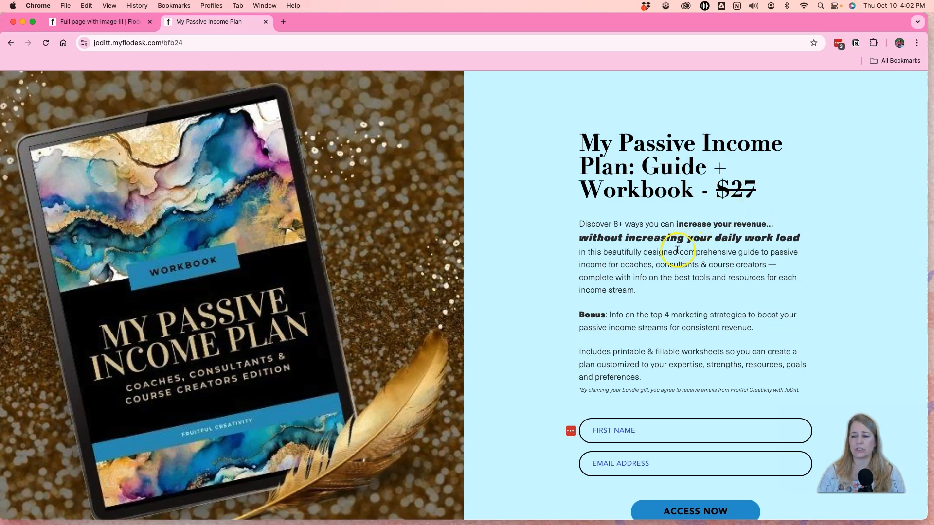
pyautogui.click(113, 27)
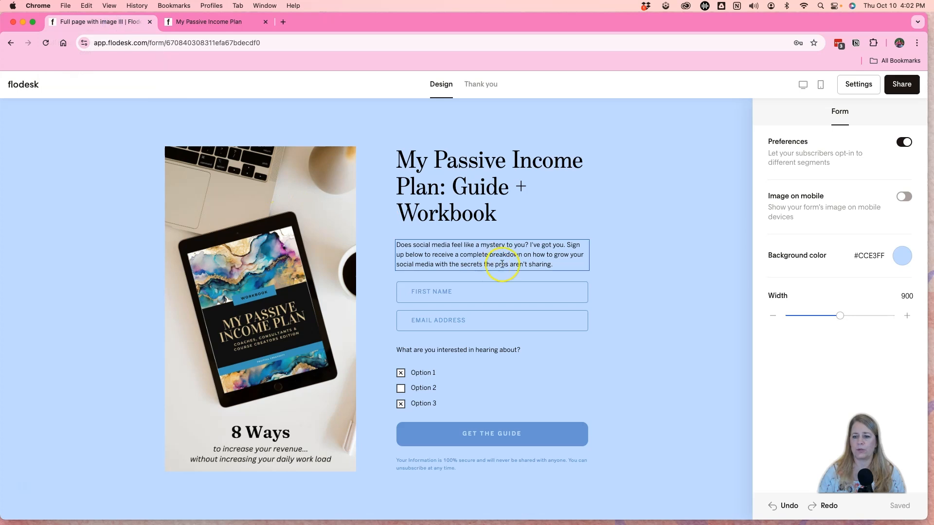
# Try toggling the bold and italic formatting on the whole form heading.
pyautogui.click(494, 198)
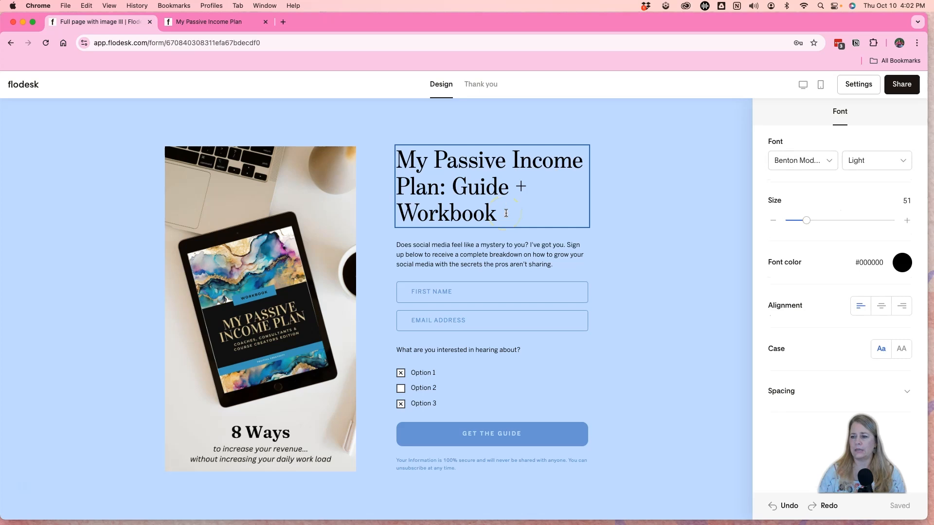
pyautogui.moveTo(501, 213); pyautogui.dragTo(395, 167)
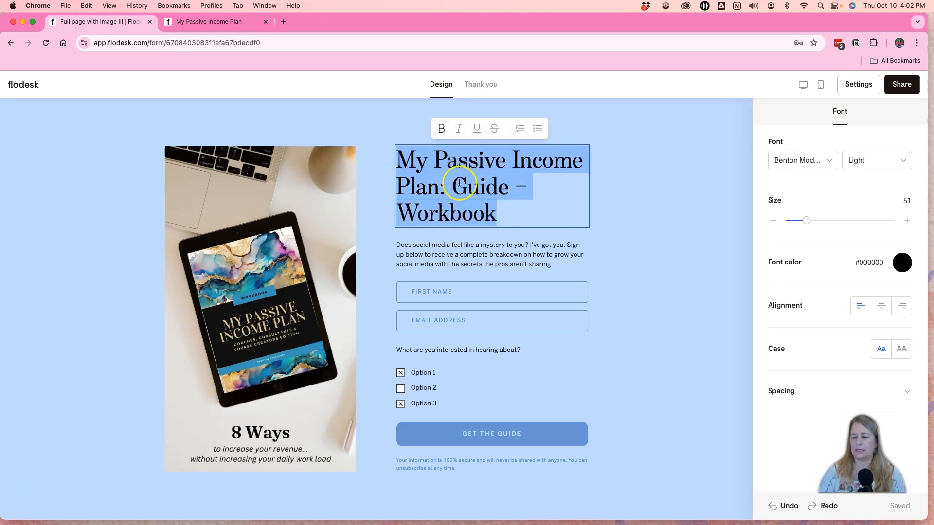
pyautogui.click(441, 129)
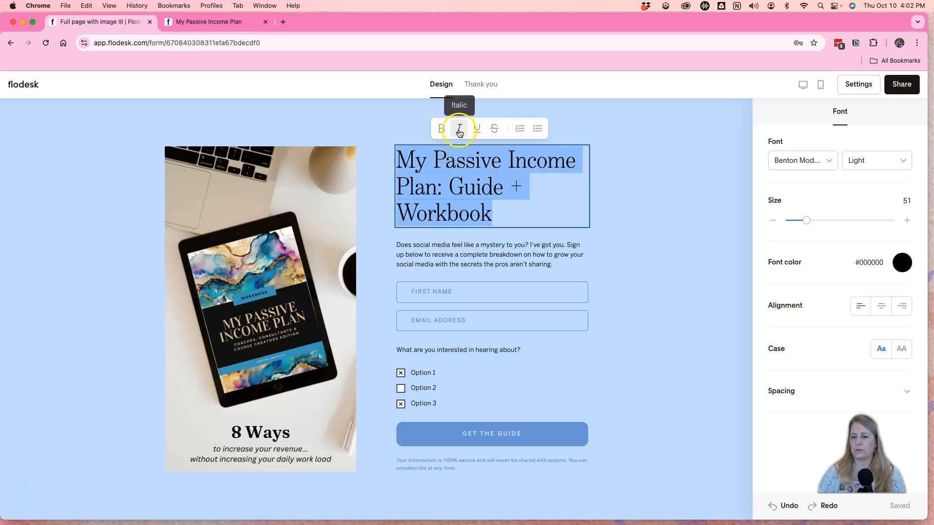
pyautogui.click(459, 131)
pyautogui.click(459, 130)
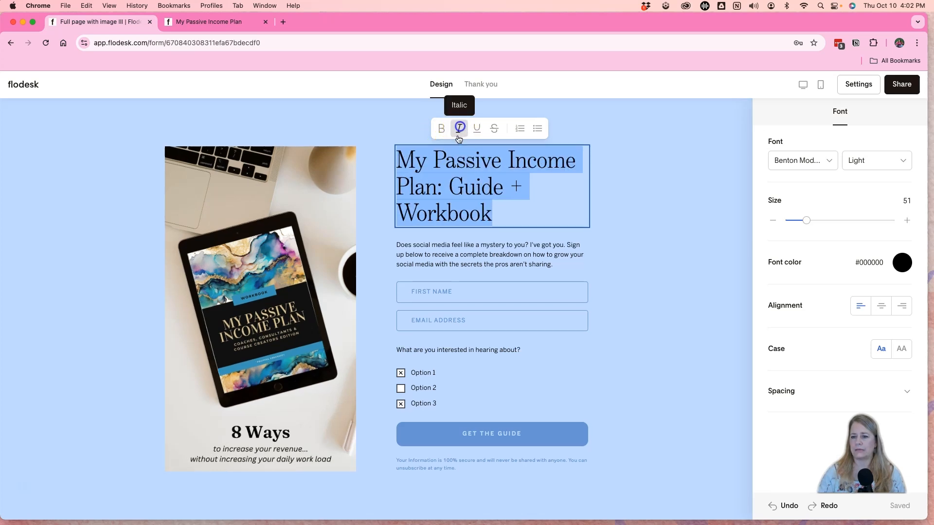
pyautogui.click(441, 128)
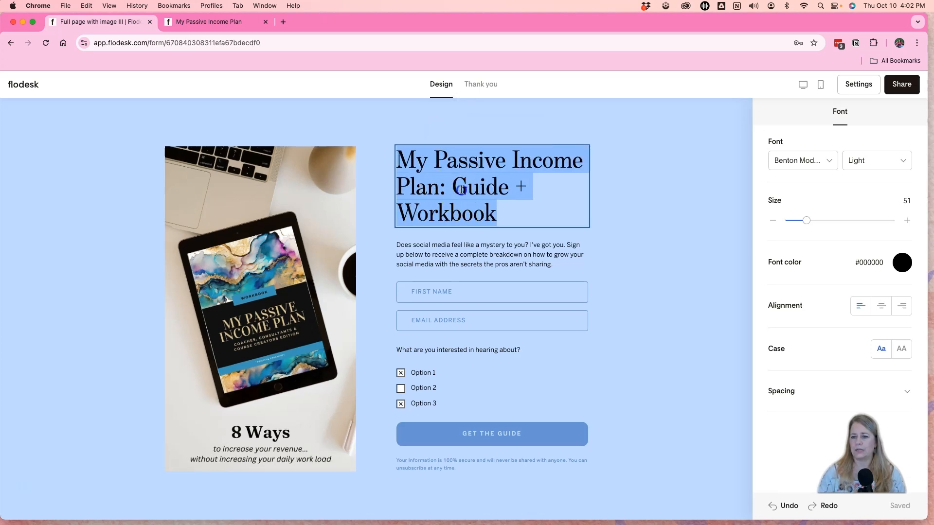
# Italicize only the words "Guide + Workbook" in the form heading.
pyautogui.moveTo(453, 188); pyautogui.dragTo(500, 215)
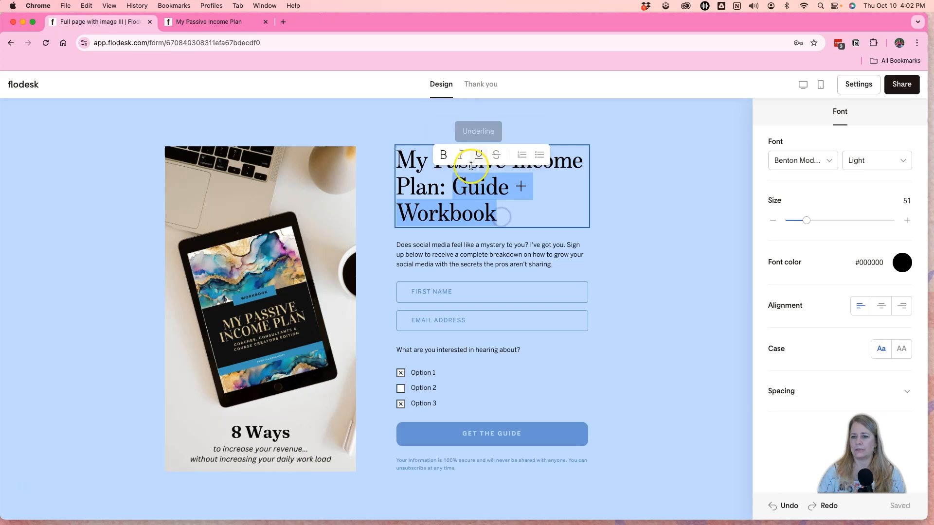
pyautogui.click(460, 154)
pyautogui.click(509, 219)
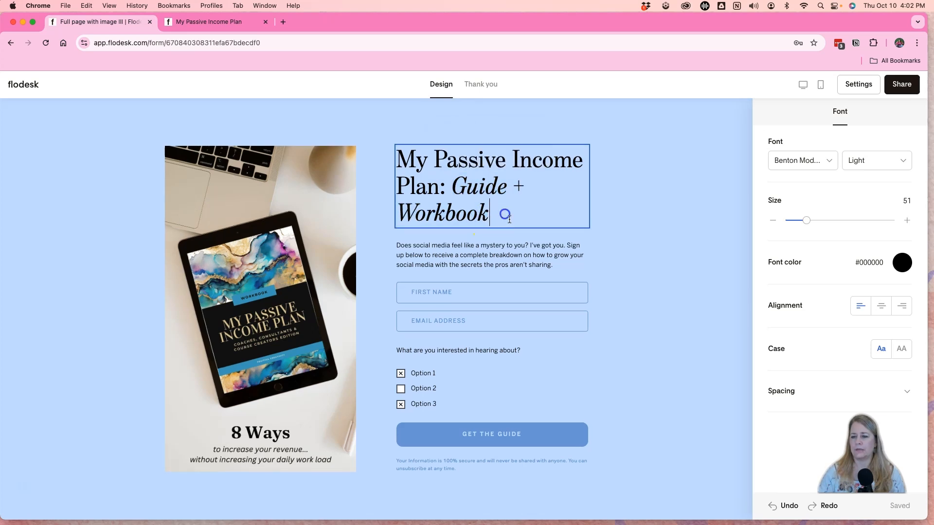
# Browse the available fonts for the whole heading, keep Benton Modern, and set its weight to Bold.
pyautogui.moveTo(501, 215); pyautogui.dragTo(397, 161)
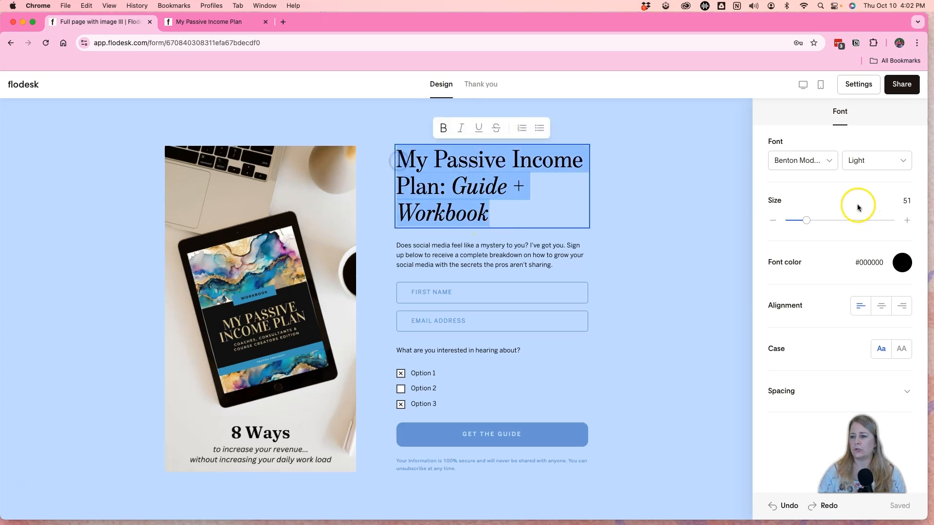
pyautogui.click(828, 161)
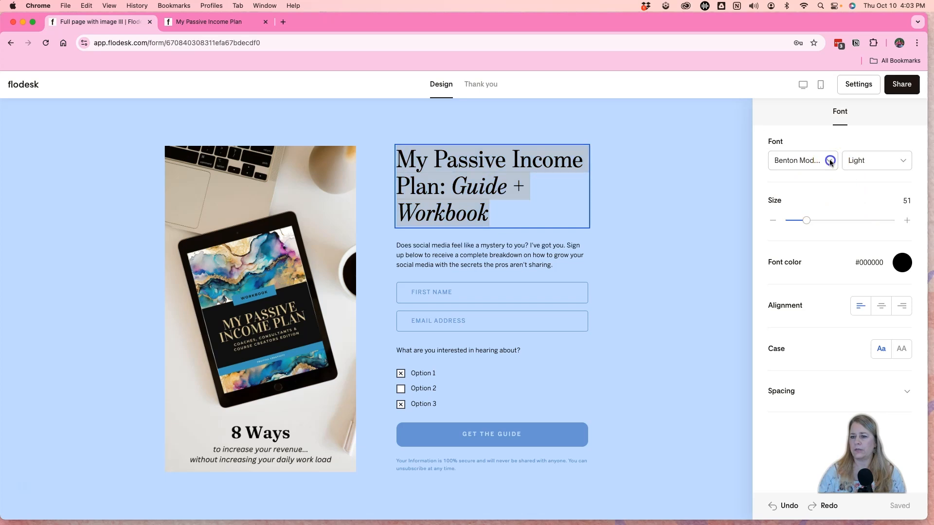
pyautogui.scroll(-5, 822, 246)
pyautogui.scroll(-15, 822, 247)
pyautogui.scroll(20, 822, 246)
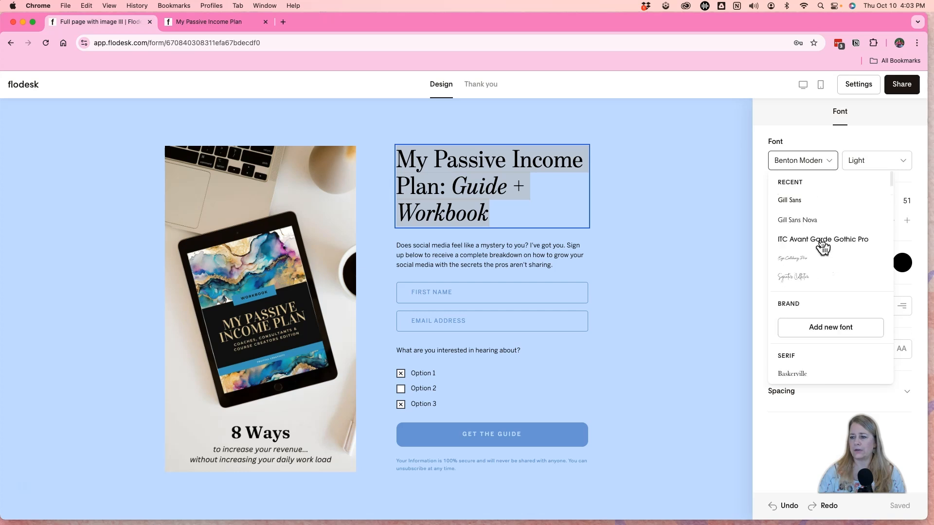
pyautogui.click(809, 198)
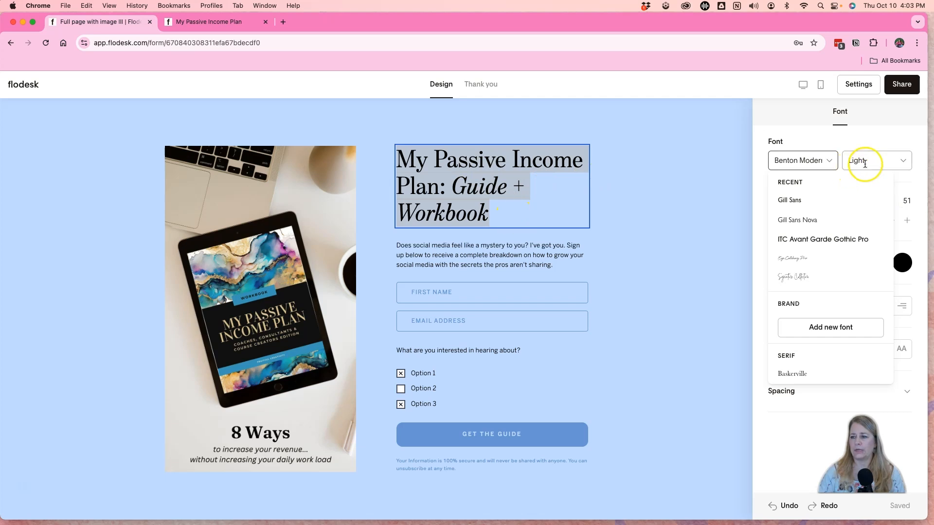
pyautogui.click(904, 161)
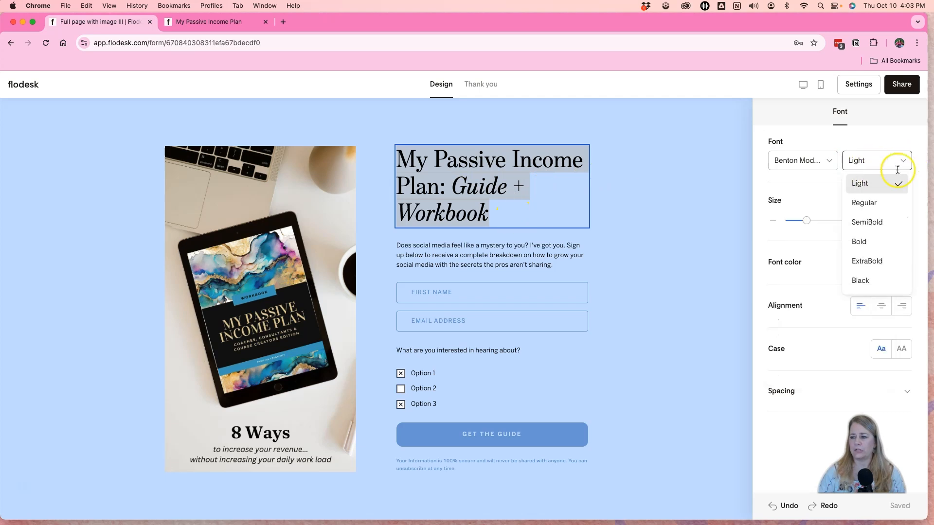
pyautogui.click(884, 222)
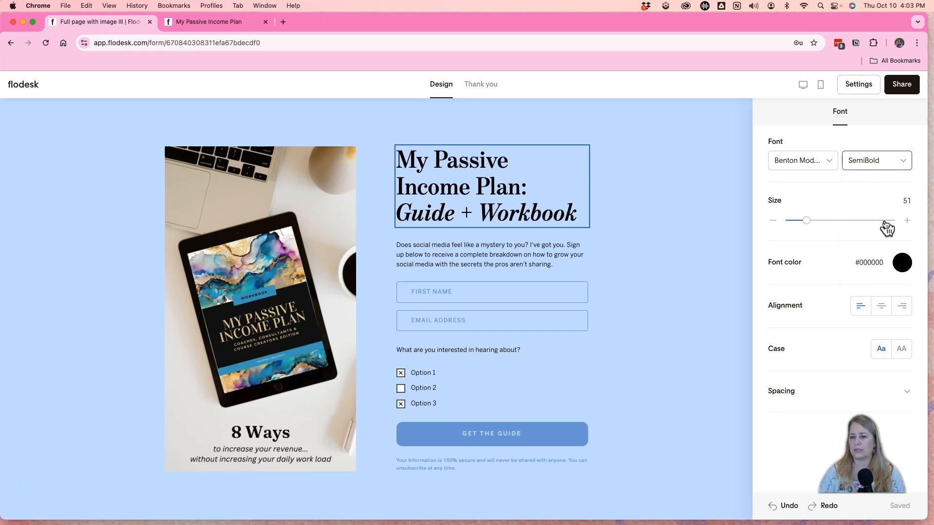
pyautogui.click(902, 160)
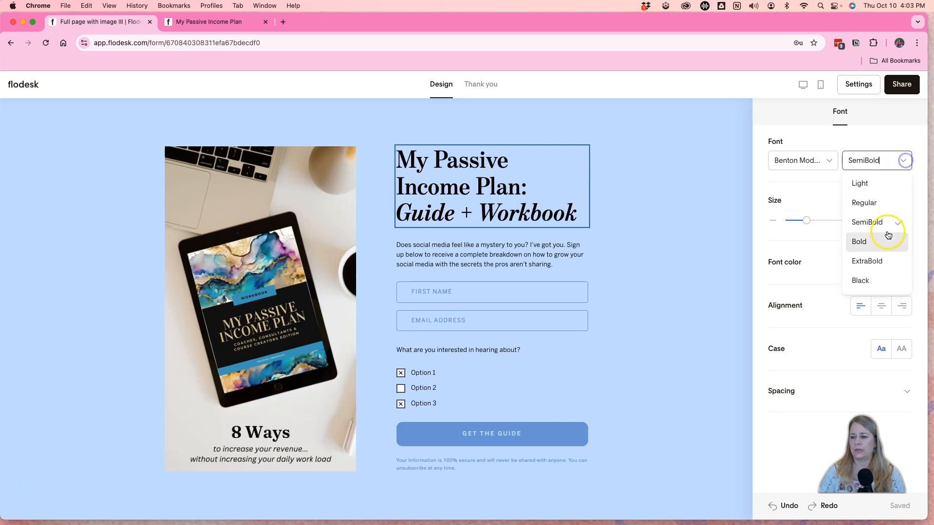
pyautogui.click(881, 246)
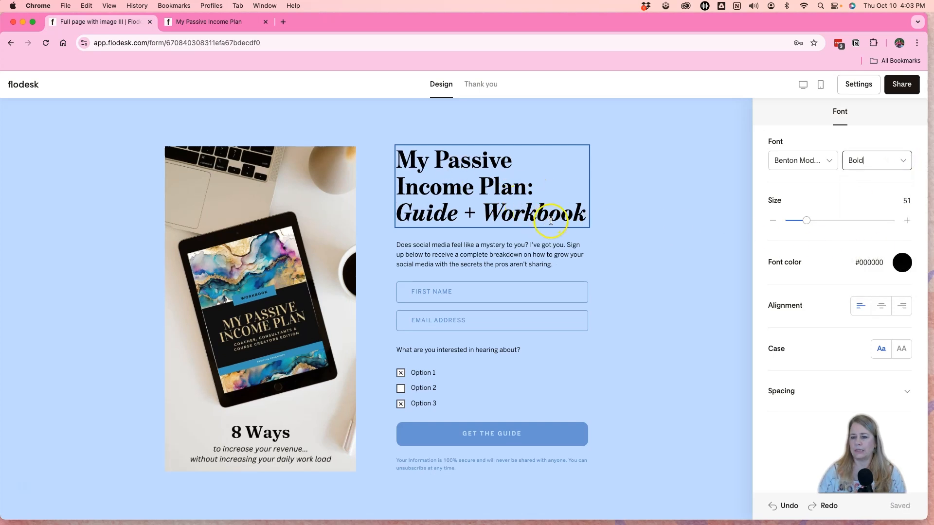
# Replace the form's description with the text from "Discover 8+ ways" through "goals and preferences." copied from the published My Passive Income Plan page.
pyautogui.click(539, 250)
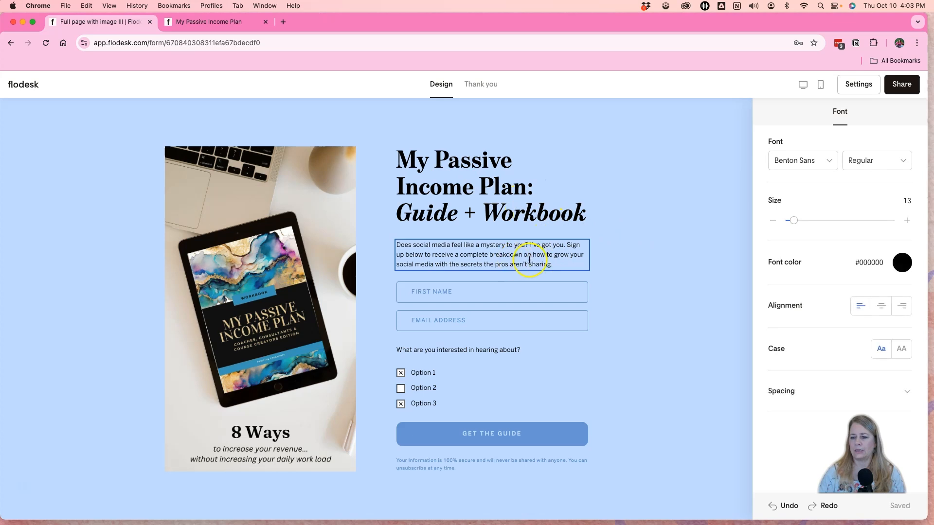
pyautogui.click(204, 22)
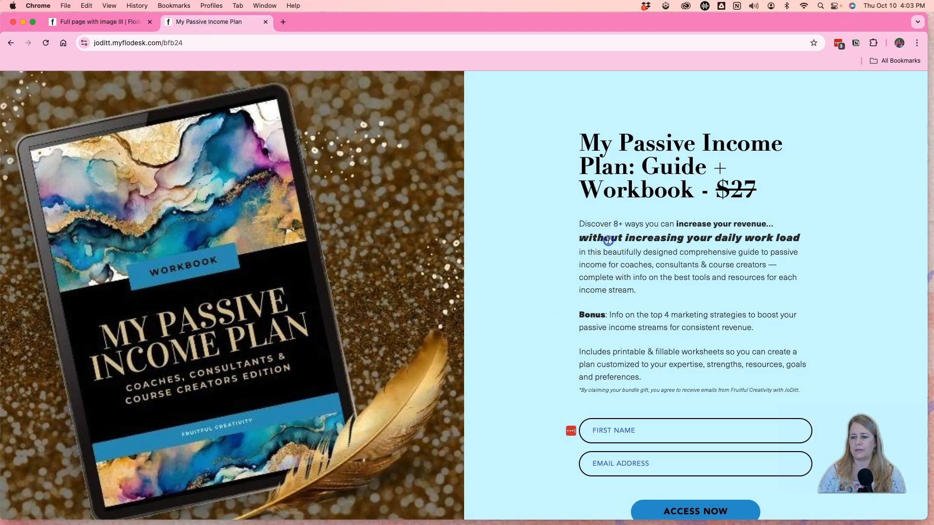
pyautogui.moveTo(580, 224); pyautogui.dragTo(644, 378)
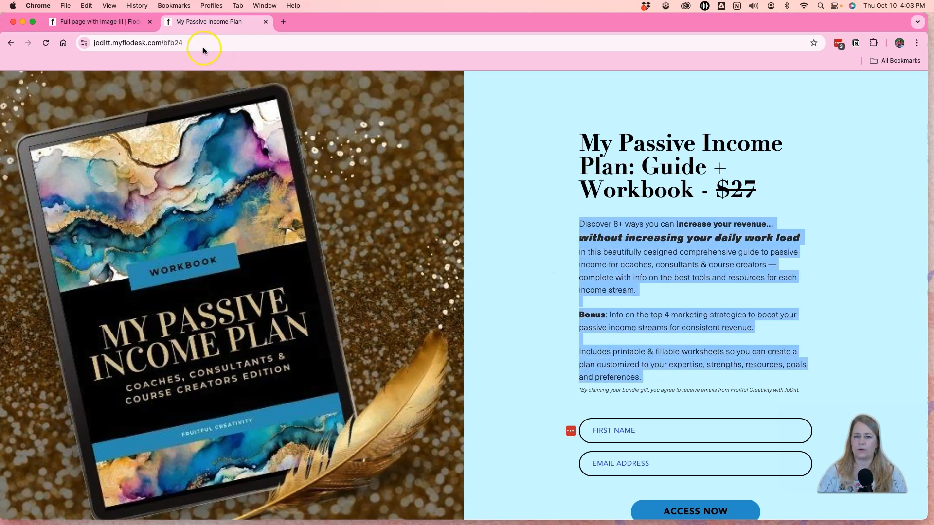
pyautogui.click(111, 22)
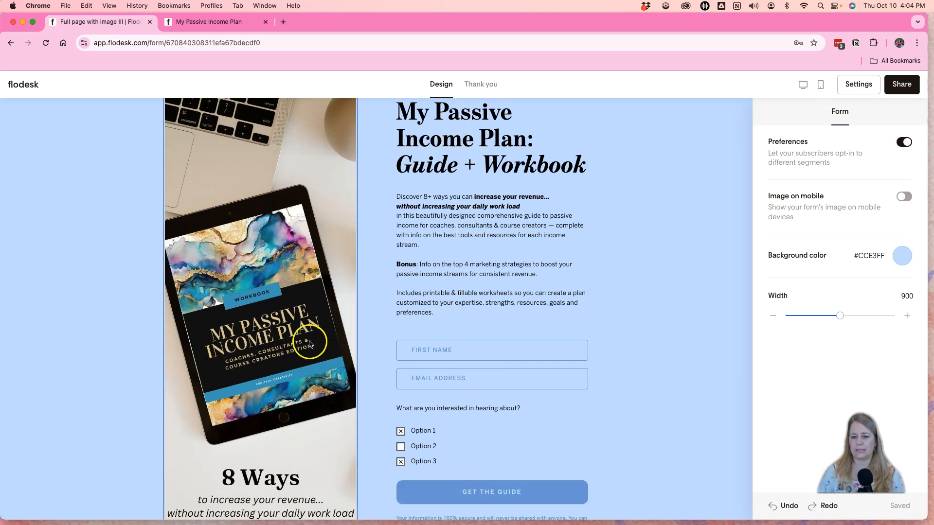
# Delete the blank line at the end of the description and the word "preferences" from its last sentence.
pyautogui.scroll(-1, 242, 364)
pyautogui.scroll(1, 242, 364)
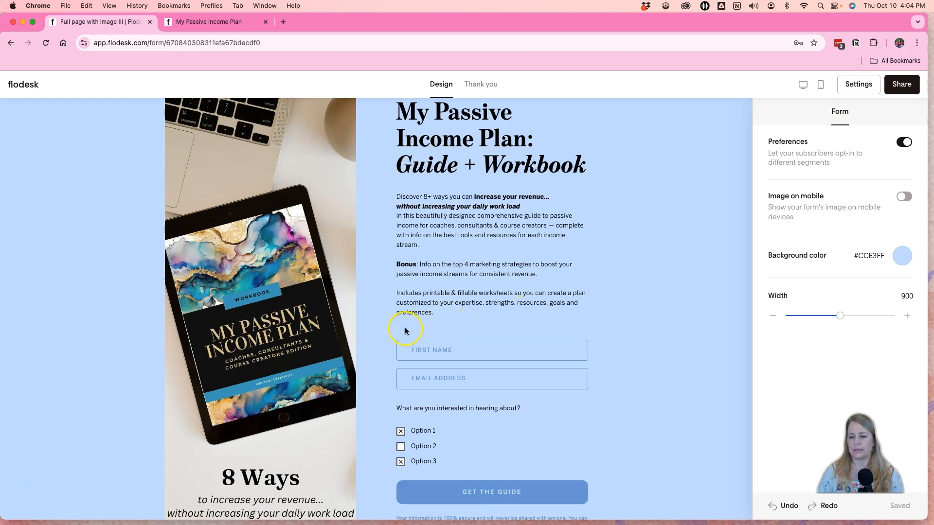
pyautogui.click(428, 322)
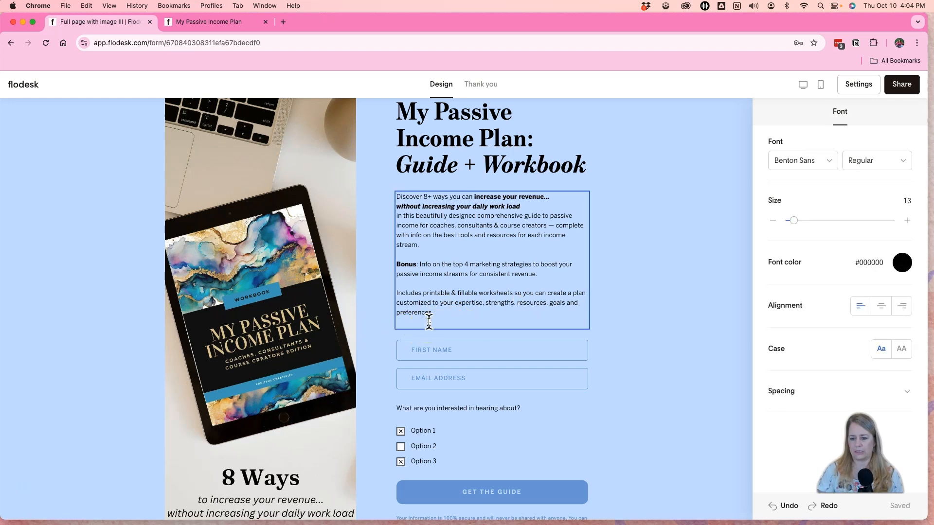
pyautogui.click(429, 322)
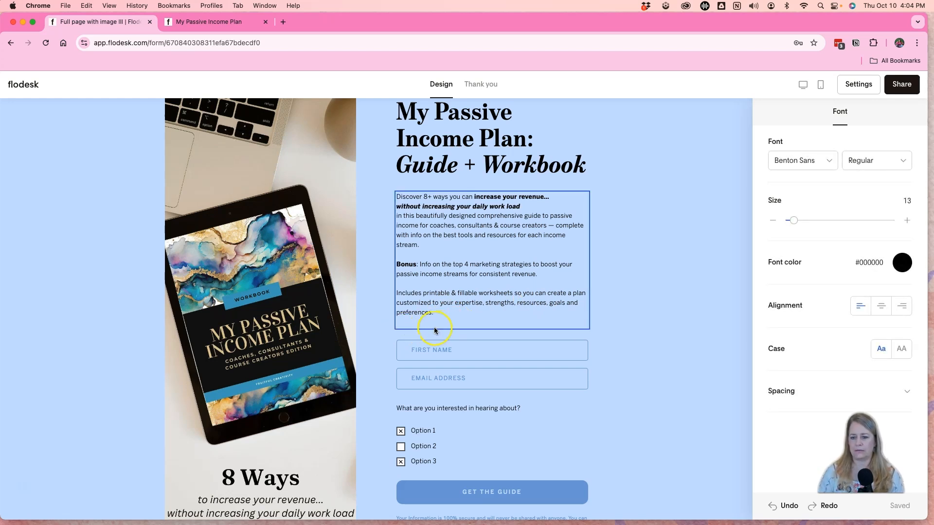
pyautogui.press('BackSpace')
pyautogui.hotkey('alt', 'BackSpace')
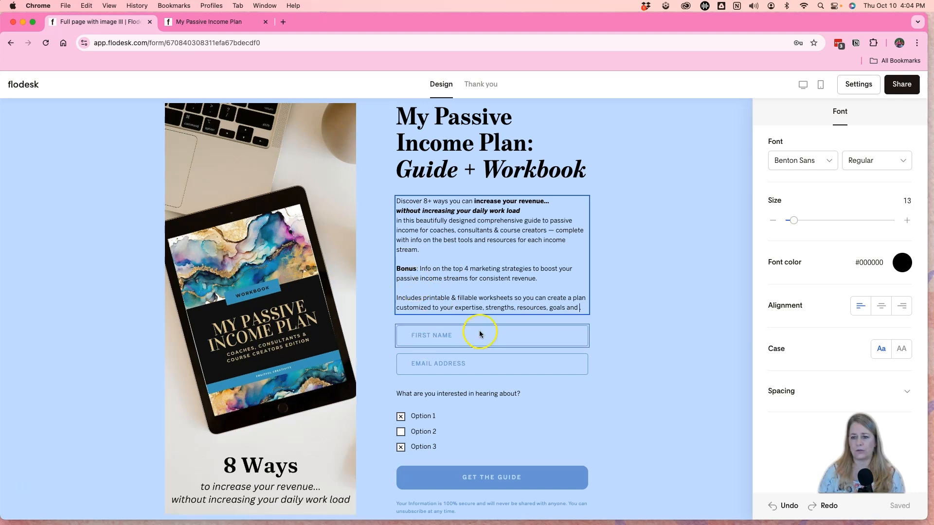
# Reduce the font size of "My Passive Income Plan:" in the heading to 37, leaving out "Guide + Workbook".
pyautogui.click(526, 174)
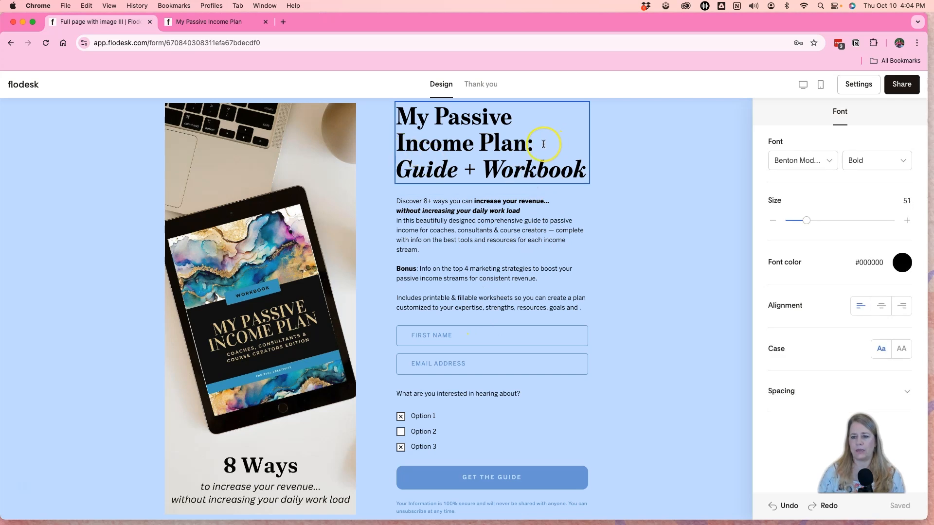
pyautogui.moveTo(535, 142); pyautogui.dragTo(397, 111)
pyautogui.click(773, 221)
pyautogui.click(774, 220)
pyautogui.click(774, 221)
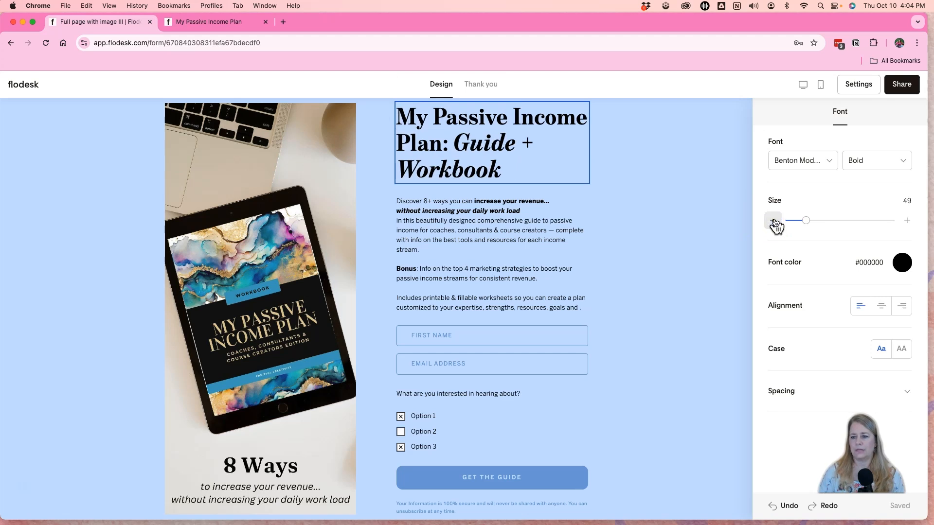
pyautogui.click(774, 221)
pyautogui.click(773, 221)
pyautogui.click(774, 220)
pyautogui.click(773, 221)
pyautogui.click(774, 221)
pyautogui.click(774, 220)
pyautogui.click(773, 221)
pyautogui.click(773, 220)
pyautogui.click(774, 221)
pyautogui.click(773, 221)
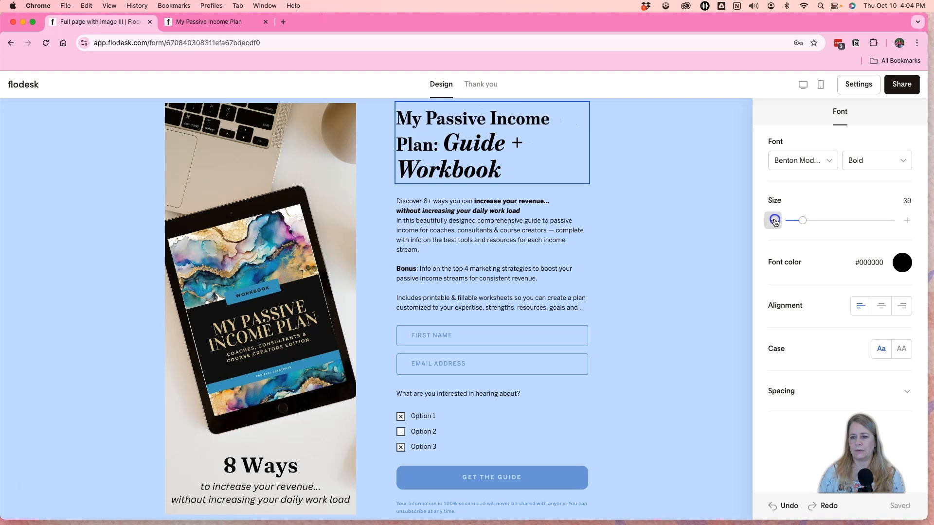
pyautogui.click(773, 221)
pyautogui.click(774, 221)
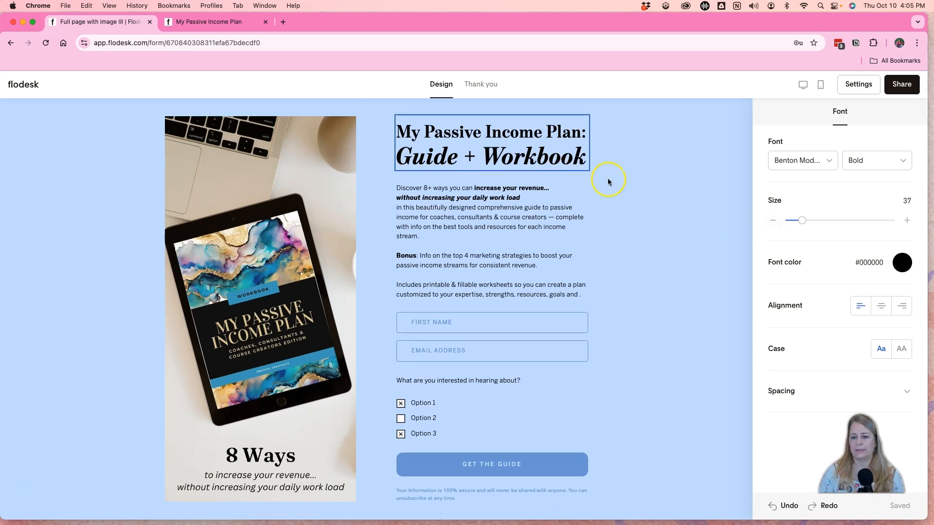
pyautogui.click(607, 201)
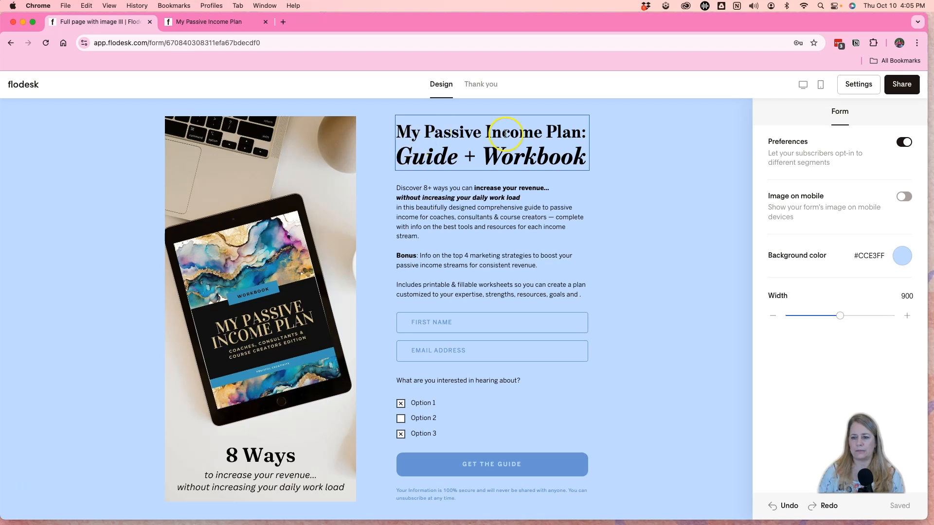
# Increase the font size of the form's entire description text to 18.
pyautogui.click(477, 225)
pyautogui.doubleClick(500, 226)
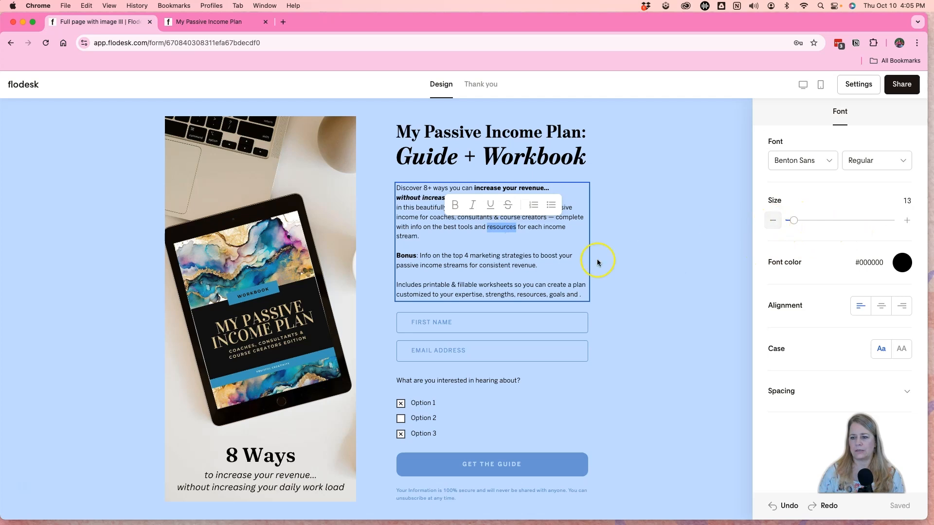
pyautogui.click(535, 248)
pyautogui.click(578, 294)
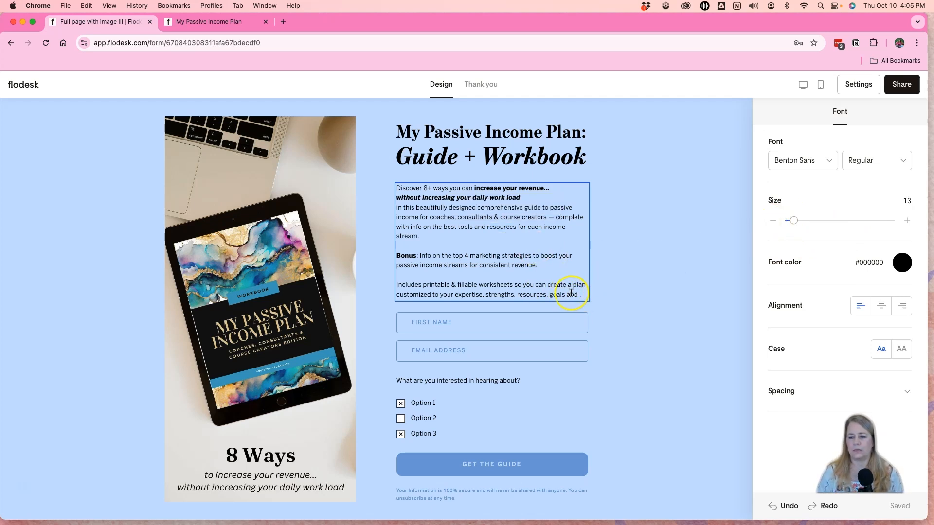
pyautogui.doubleClick(415, 189)
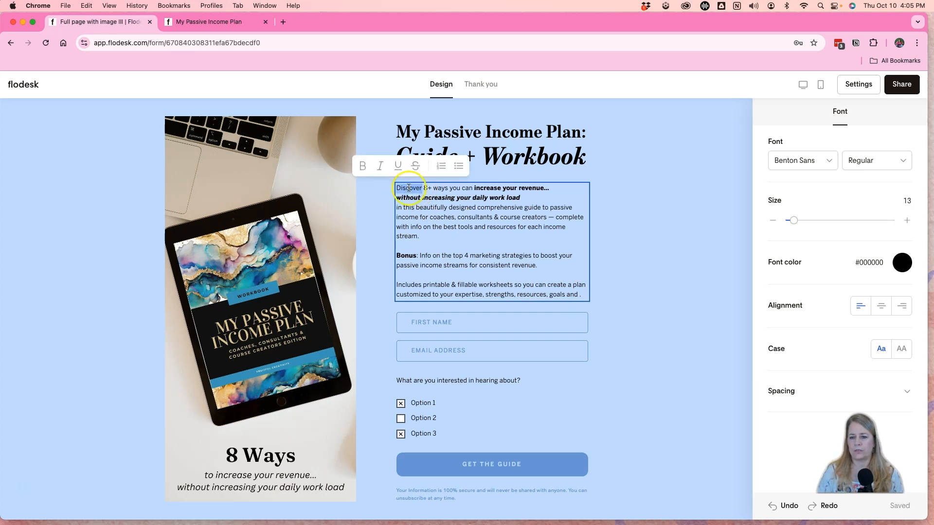
pyautogui.tripleClick(408, 189)
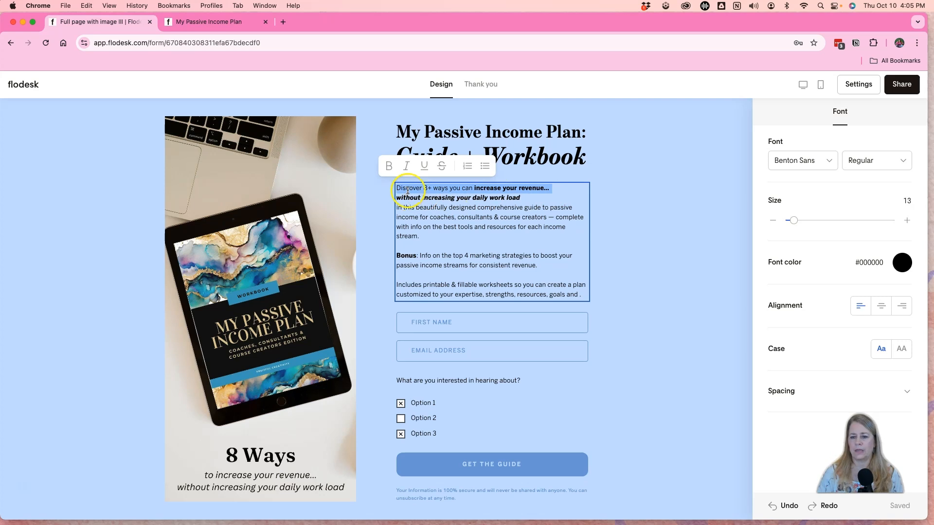
pyautogui.click(418, 189)
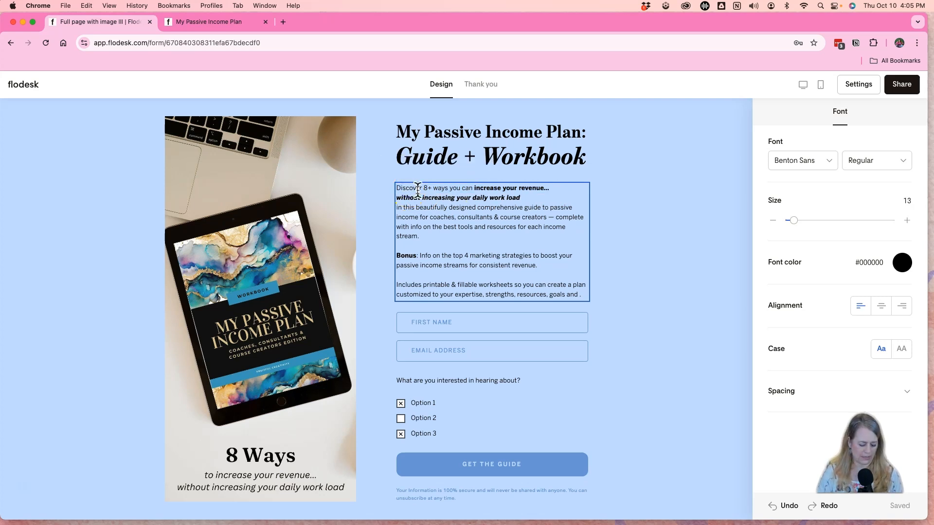
pyautogui.press('super+a')
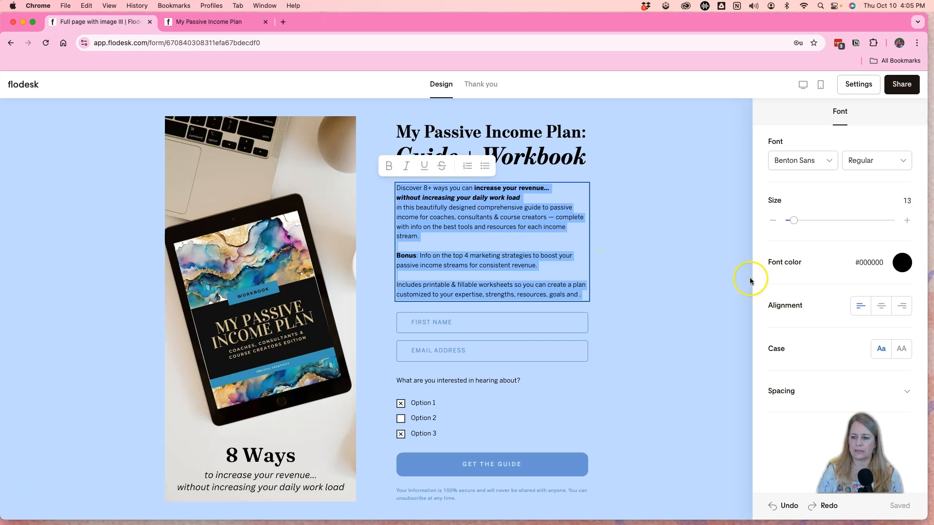
pyautogui.click(908, 221)
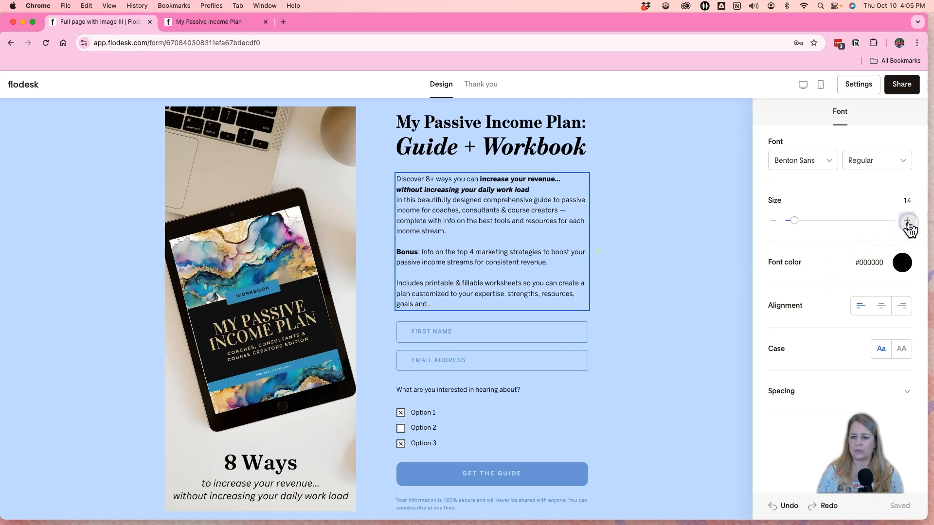
pyautogui.click(907, 221)
pyautogui.click(907, 221)
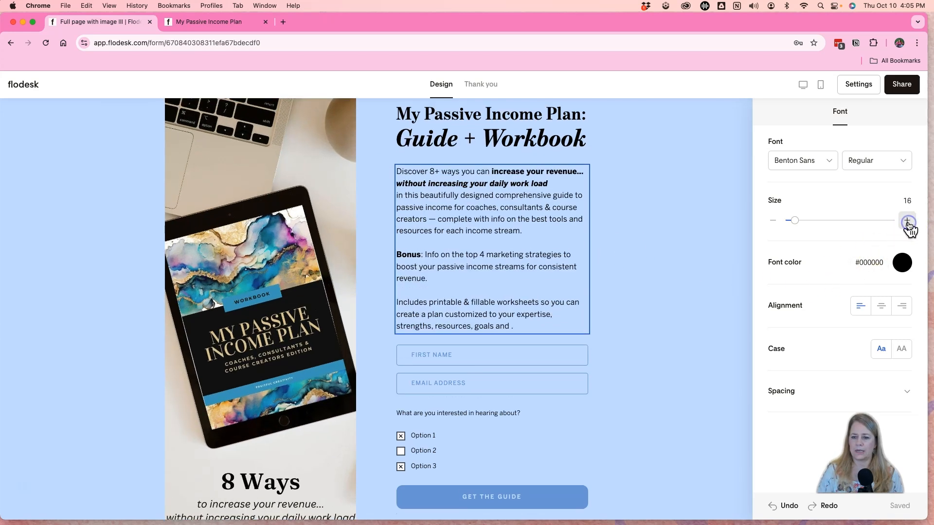
pyautogui.click(907, 222)
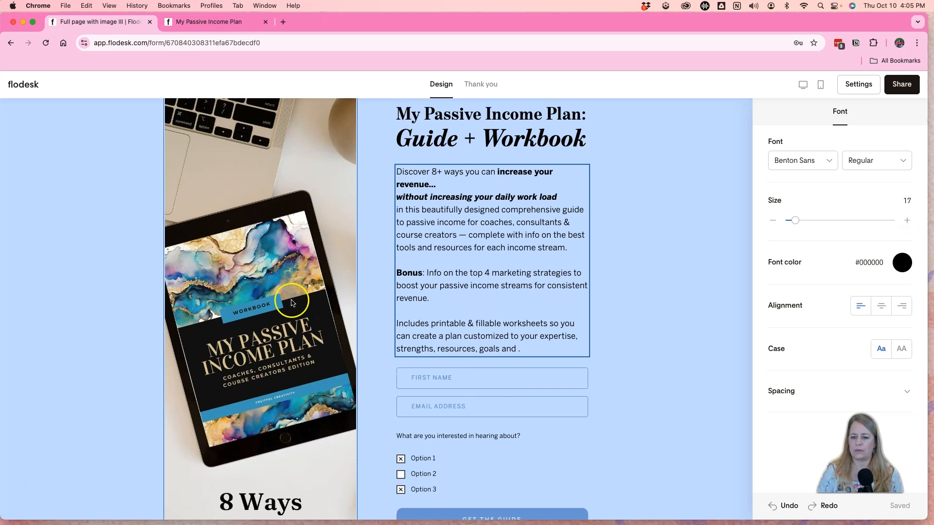
pyautogui.click(907, 221)
pyautogui.click(481, 252)
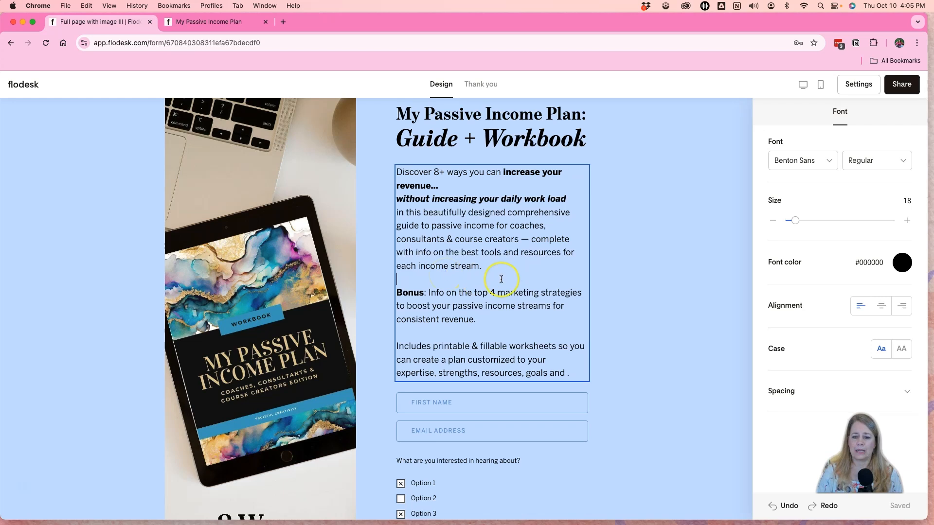
pyautogui.scroll(-3, 298, 330)
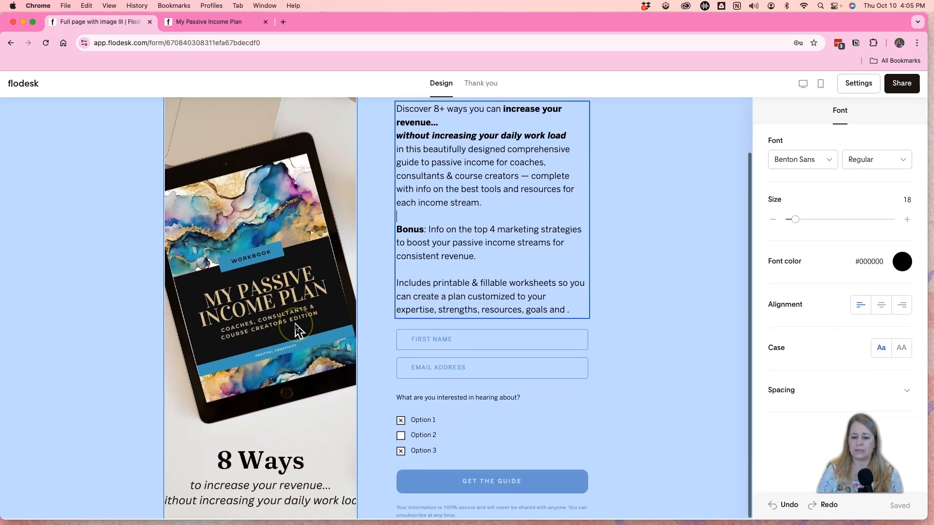
pyautogui.click(286, 481)
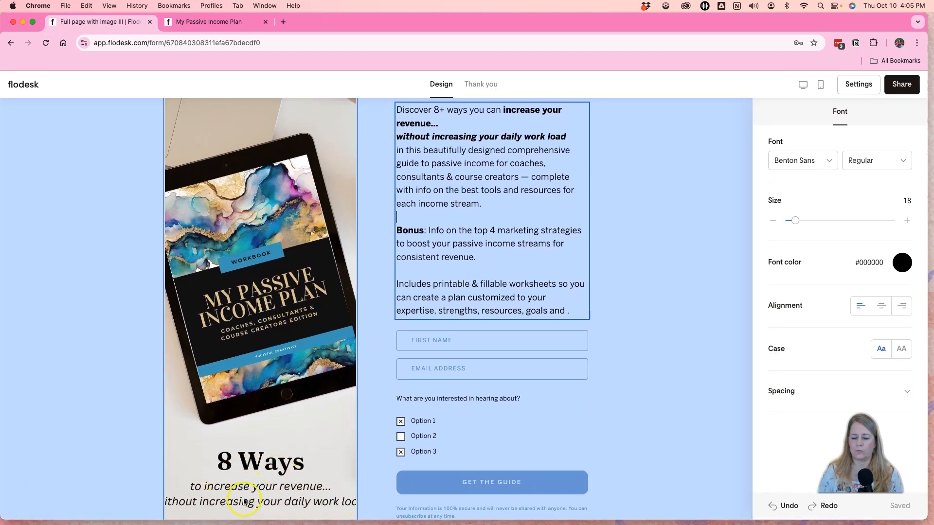
pyautogui.scroll(3, 268, 441)
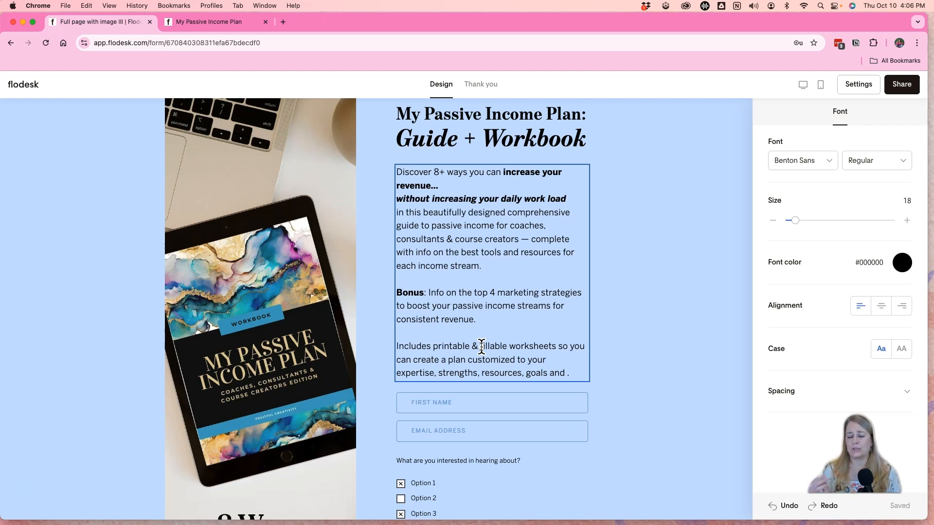
# Make the word "best" bold in the description's phrase "best tools and resources".
pyautogui.click(520, 339)
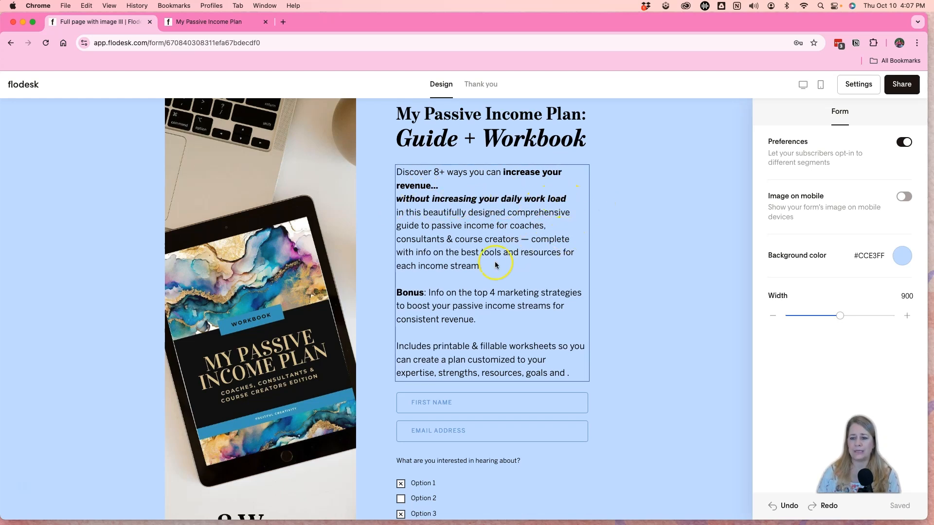
pyautogui.doubleClick(465, 250)
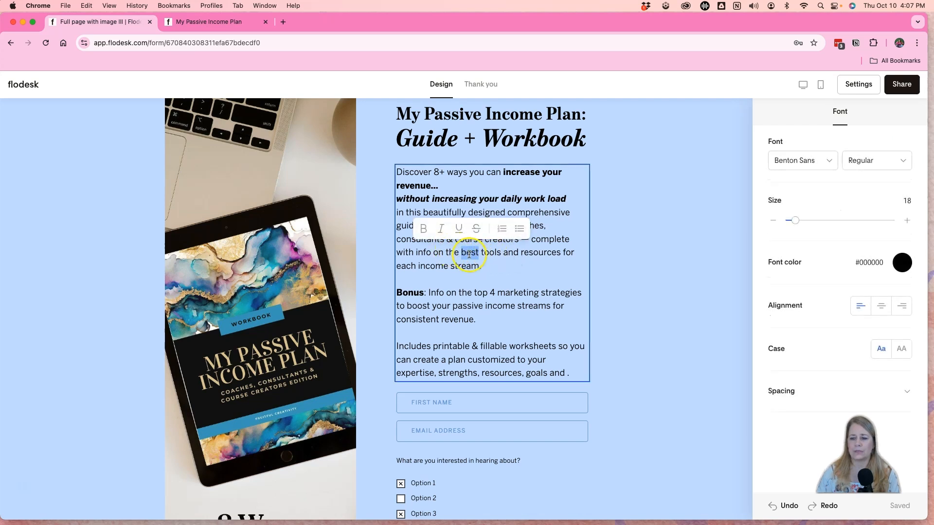
pyautogui.click(423, 228)
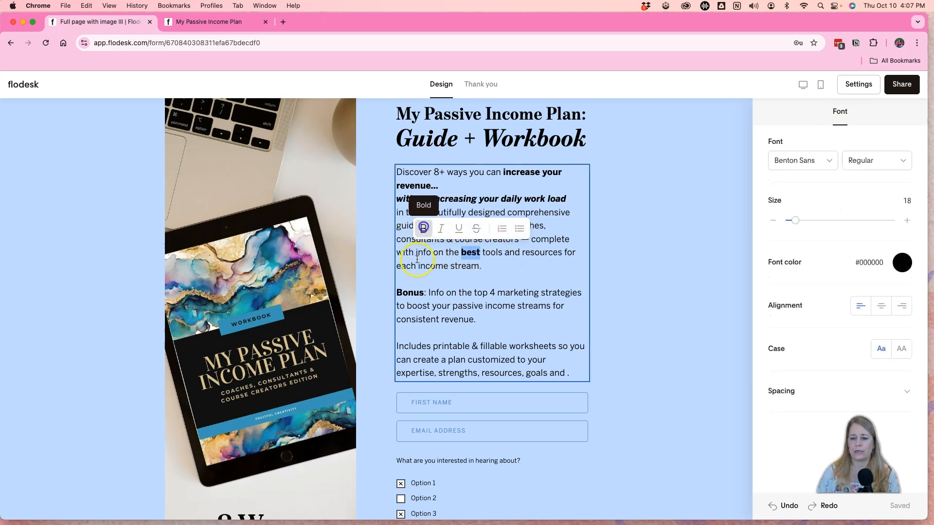
# Insert a gift emoji before "Bonus" and a glowing star emoji before "Discover 8+ ways" in the description.
pyautogui.click(445, 260)
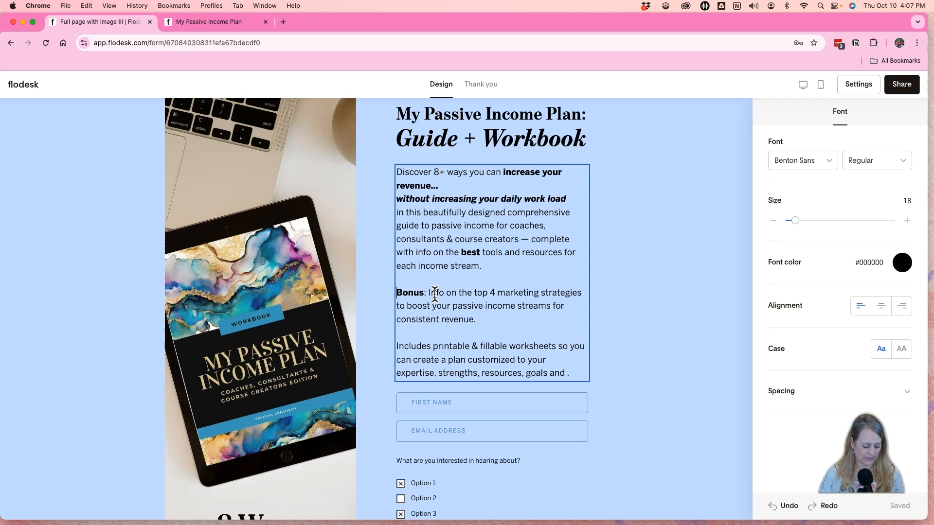
pyautogui.press('ctrl+super+space')
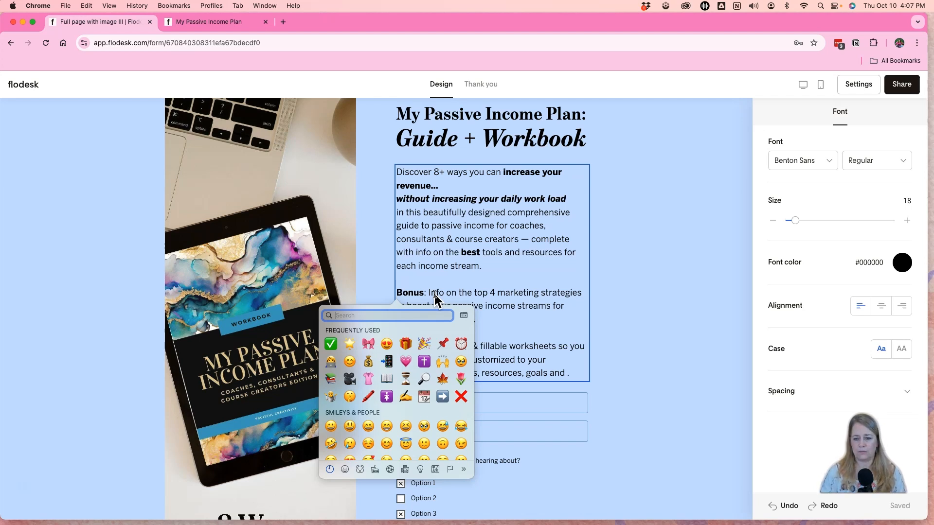
pyautogui.click(407, 343)
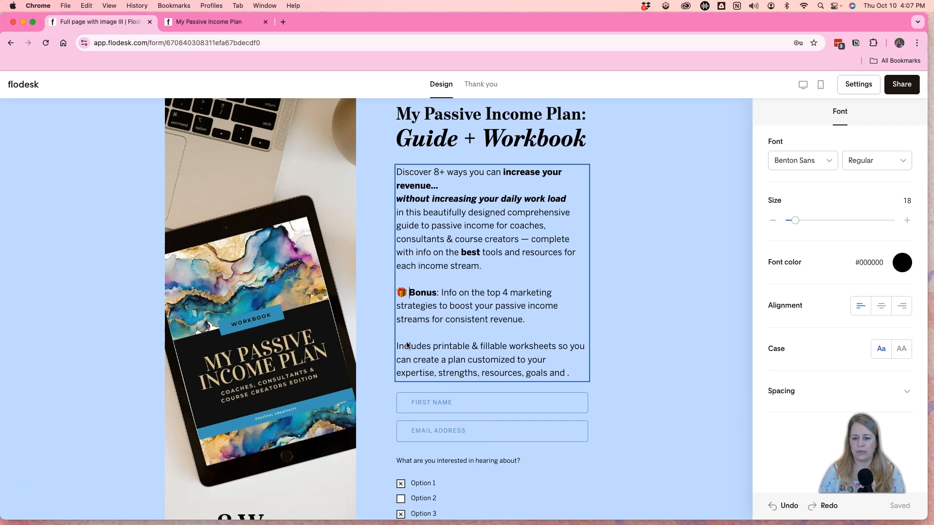
pyautogui.click(399, 172)
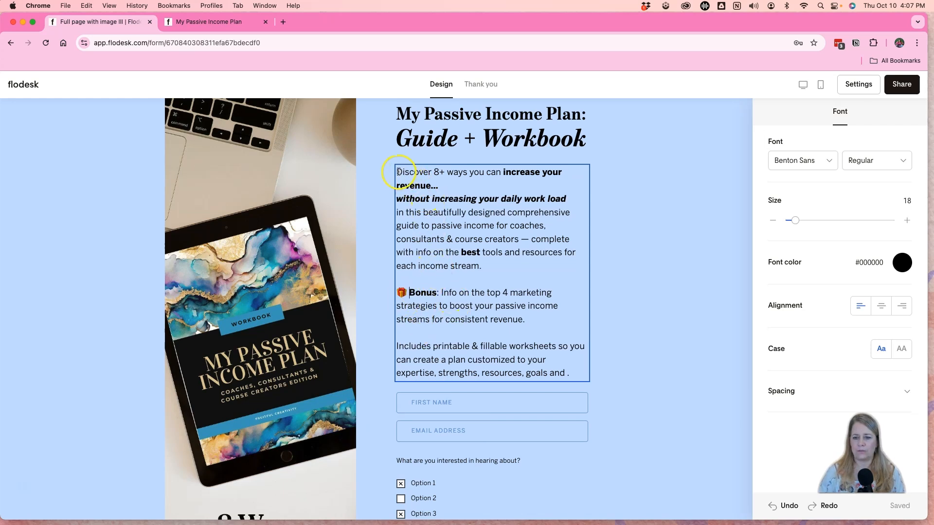
pyautogui.click(414, 211)
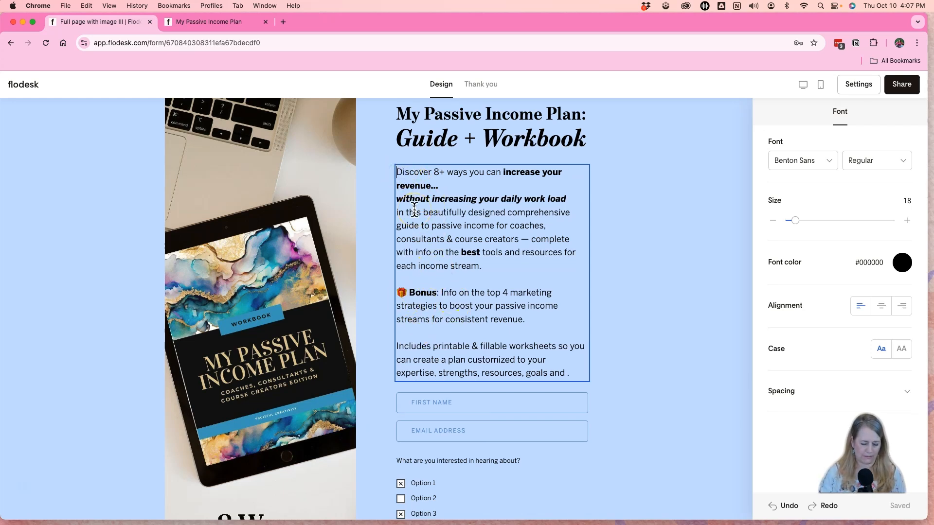
pyautogui.press('ctrl+super+space')
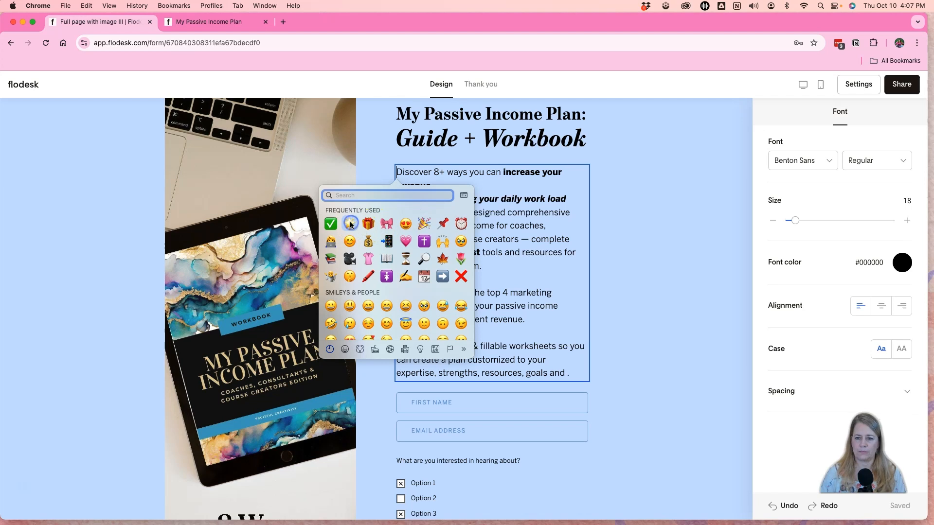
pyautogui.click(350, 223)
# Insert a green check mark emoji before "Includes printable & fillable worksheets" in the description.
pyautogui.click(461, 245)
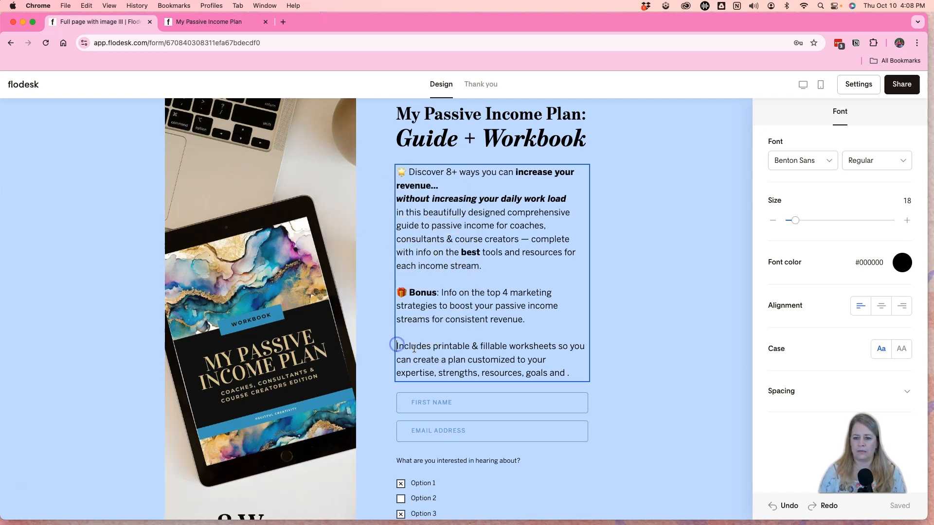
pyautogui.press('ctrl+super+space')
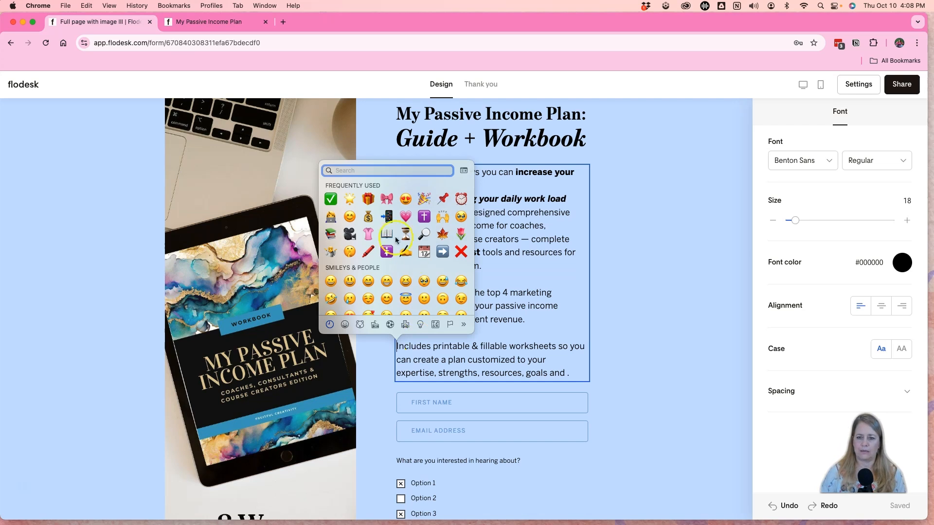
pyautogui.click(331, 198)
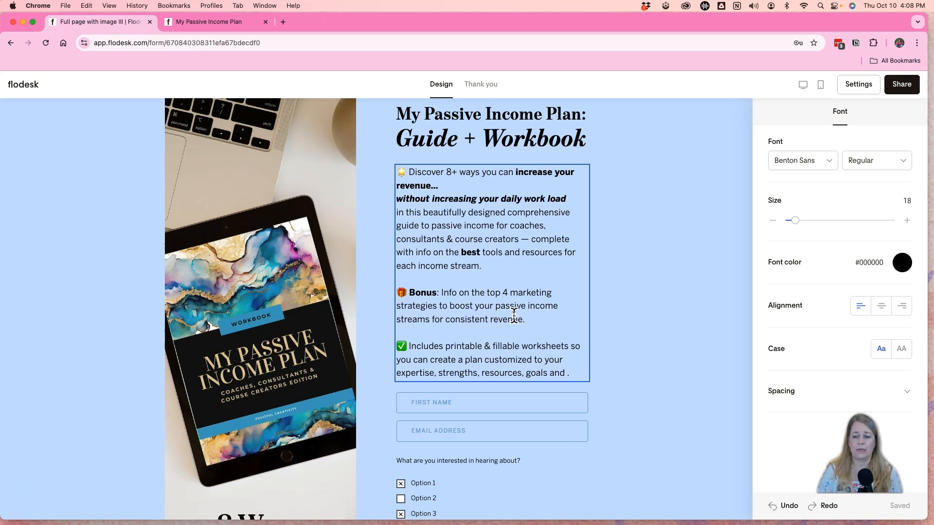
pyautogui.click(620, 348)
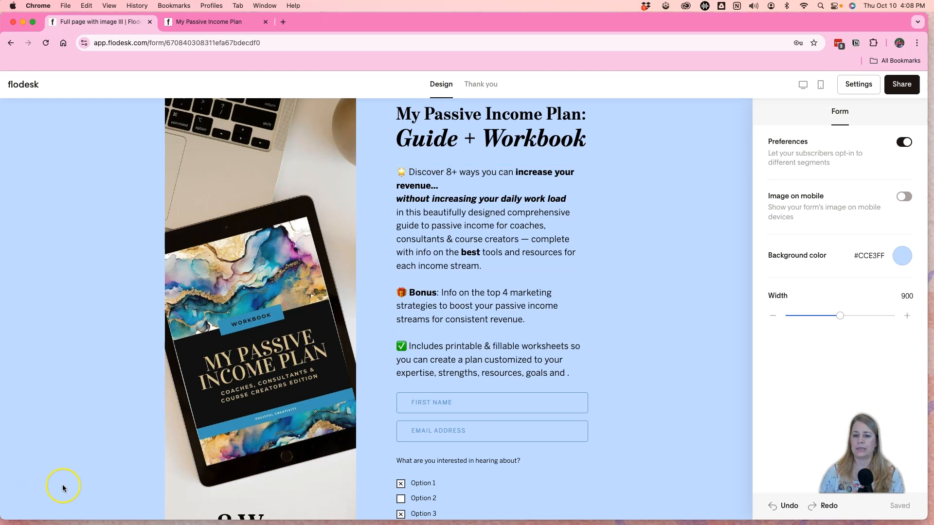
# Try the saved colors #3DD2E6 and #FF0099 as the form's background color.
pyautogui.click(109, 201)
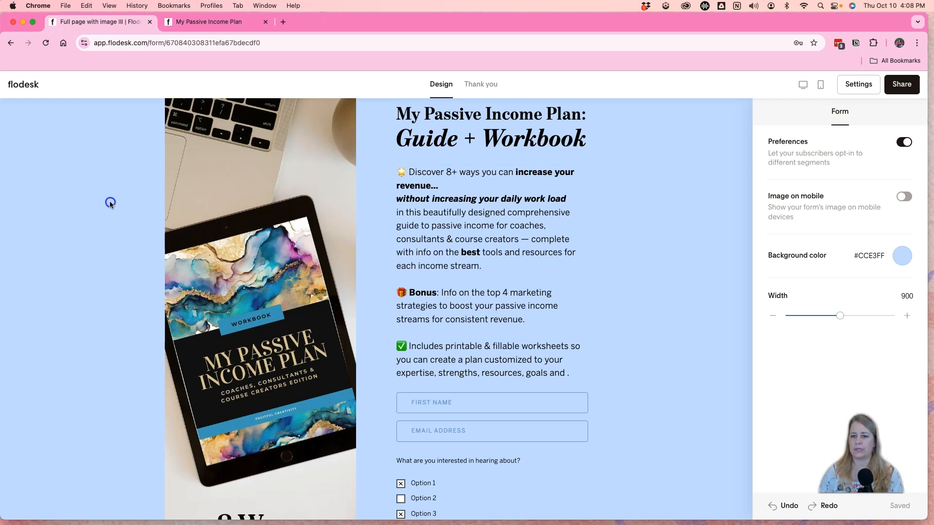
pyautogui.click(903, 256)
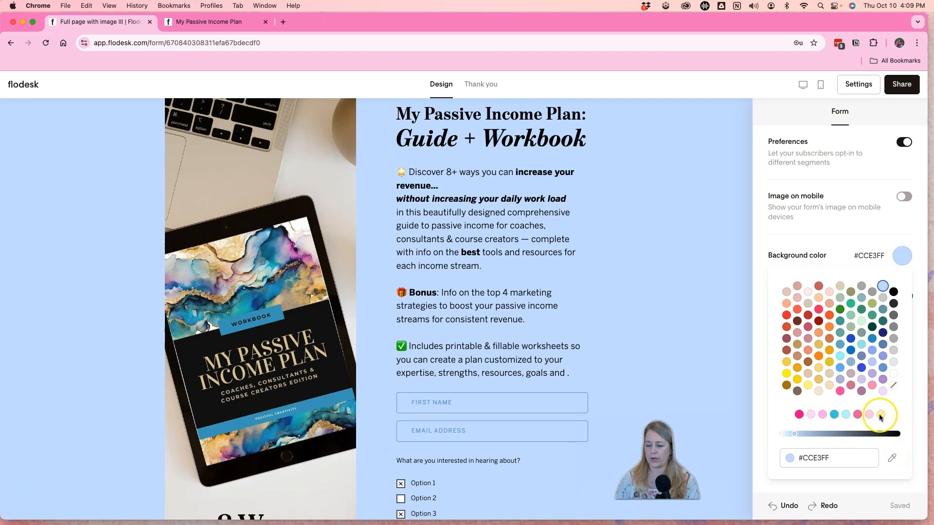
pyautogui.click(834, 415)
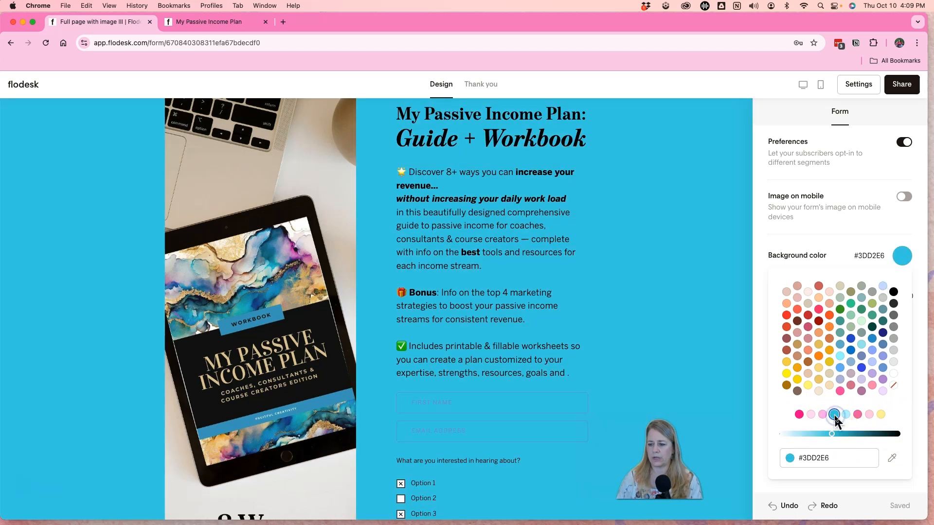
pyautogui.click(799, 414)
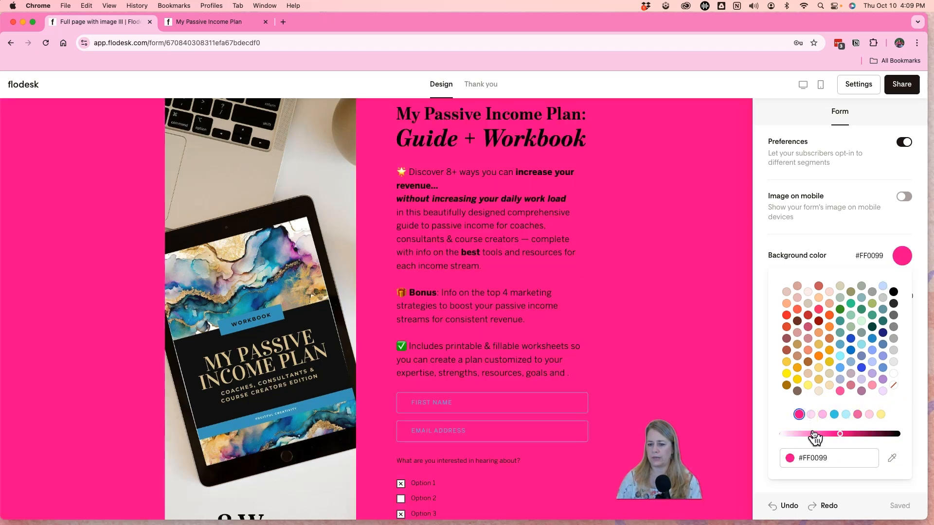
pyautogui.click(834, 414)
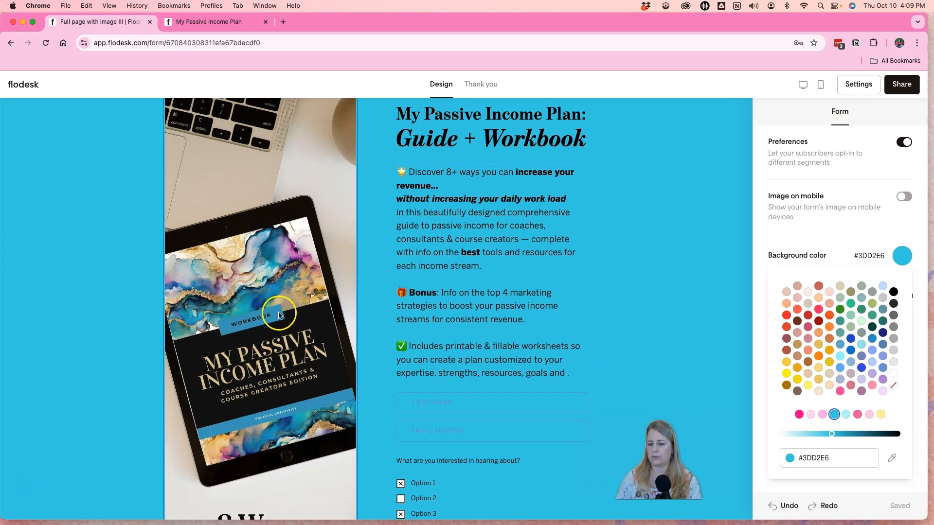
# Sample colors from the workbook cover in the form's image, trying #692C5A and setting the background color to pink #D174AE.
pyautogui.click(892, 459)
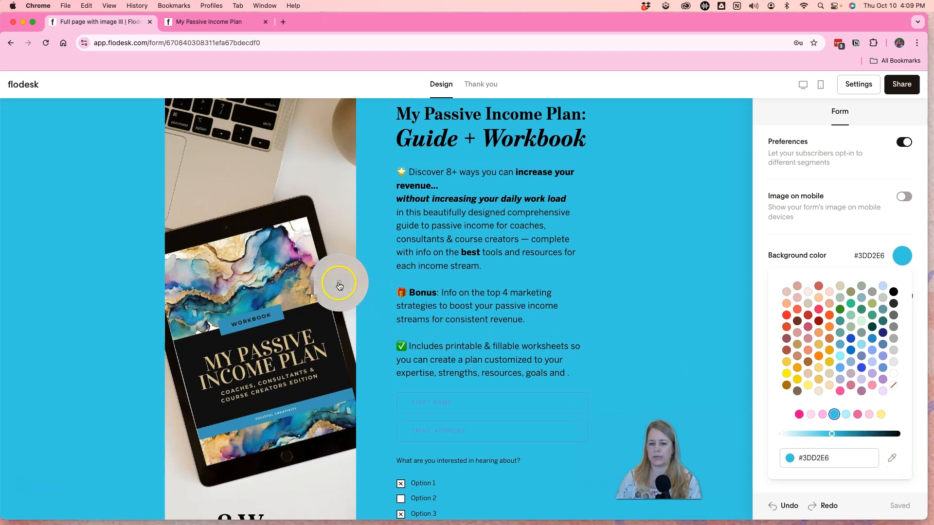
pyautogui.click(295, 269)
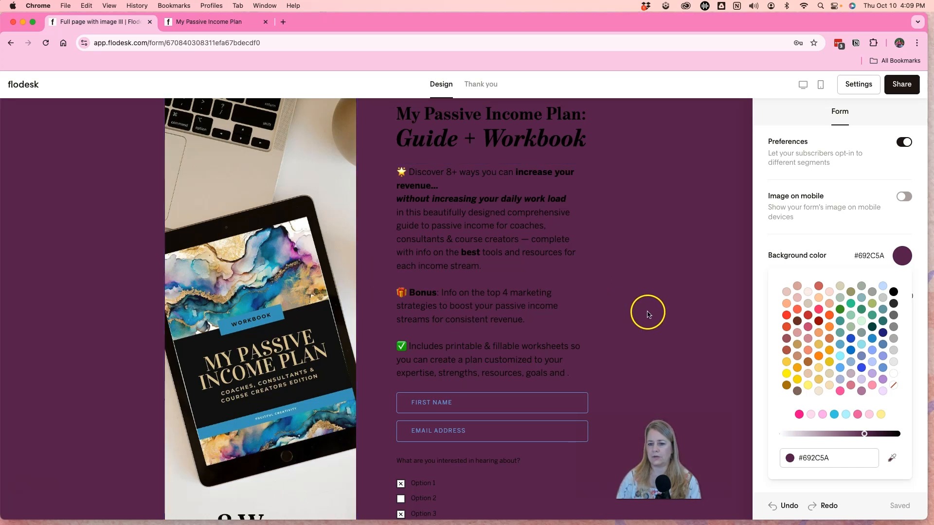
pyautogui.click(892, 457)
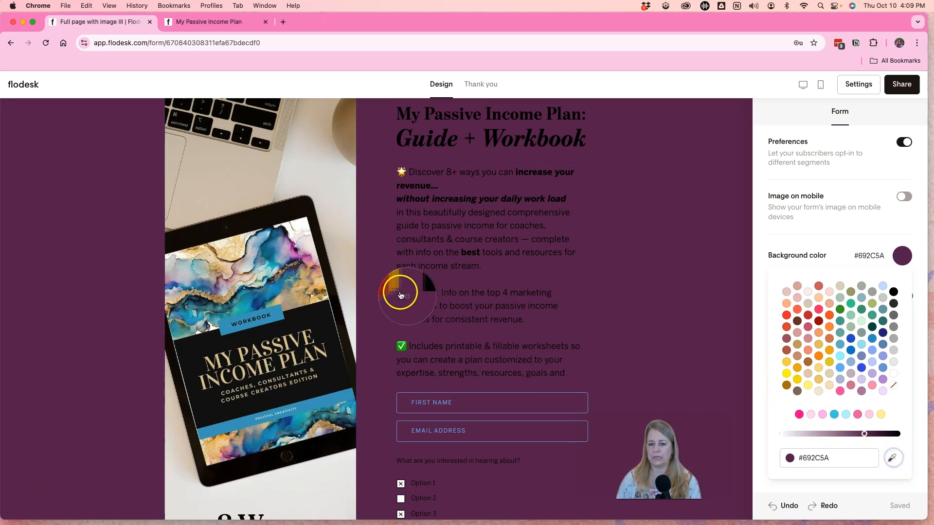
pyautogui.click(306, 260)
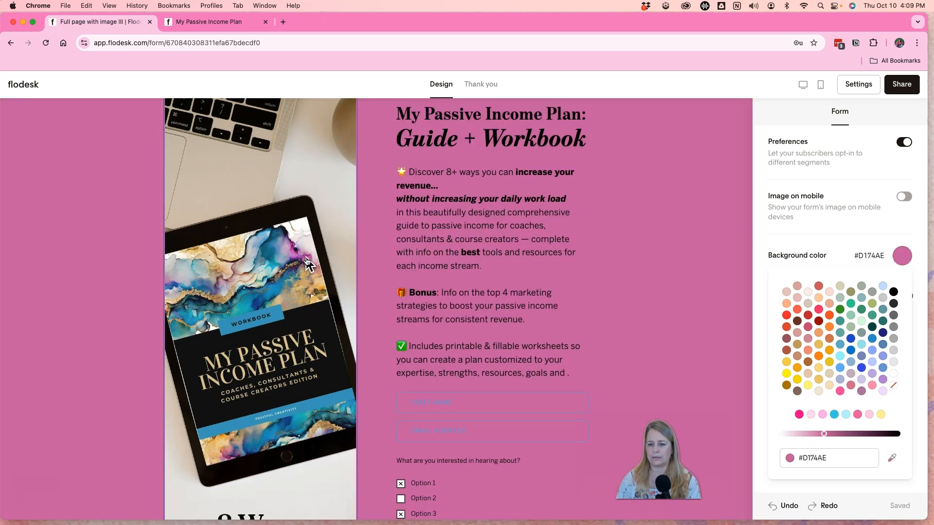
# Sample the blue of the workbook cover's banner as the form's background color and adjust its shade to #42D5EC.
pyautogui.click(891, 458)
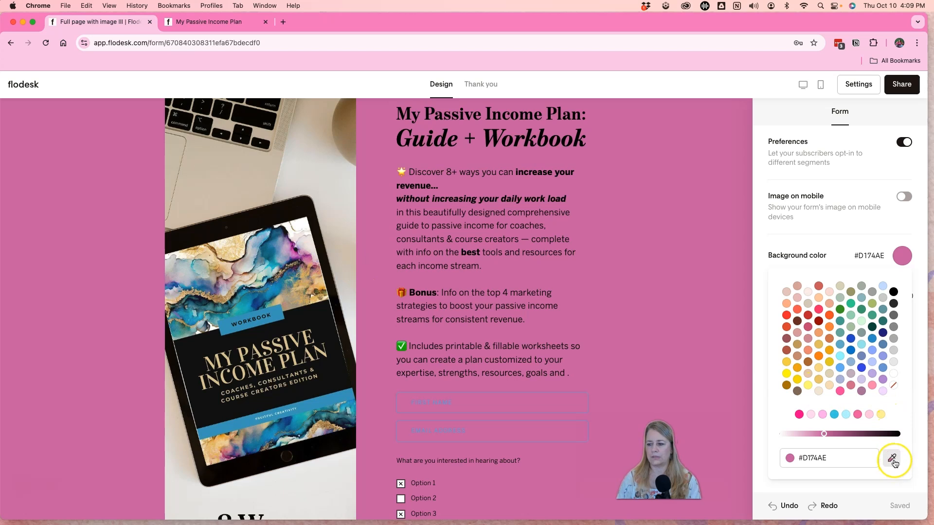
pyautogui.click(252, 313)
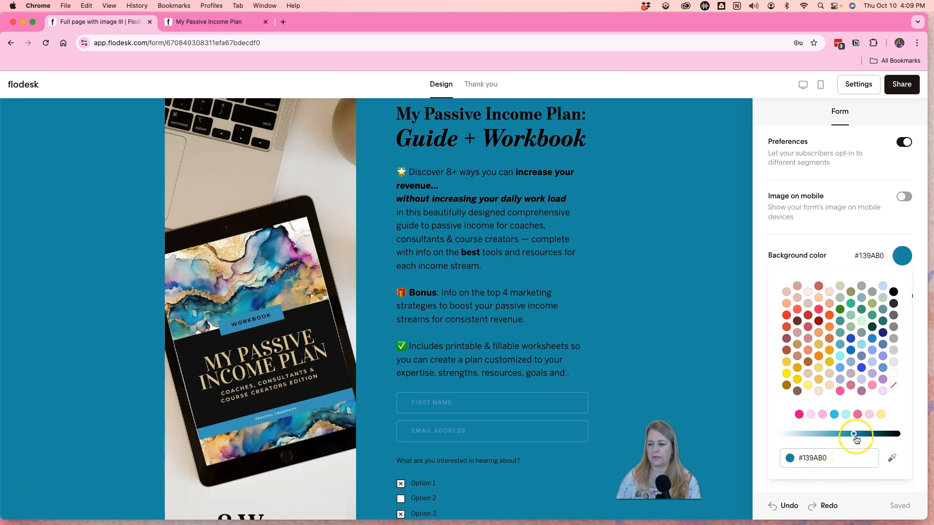
pyautogui.moveTo(854, 434); pyautogui.dragTo(831, 437)
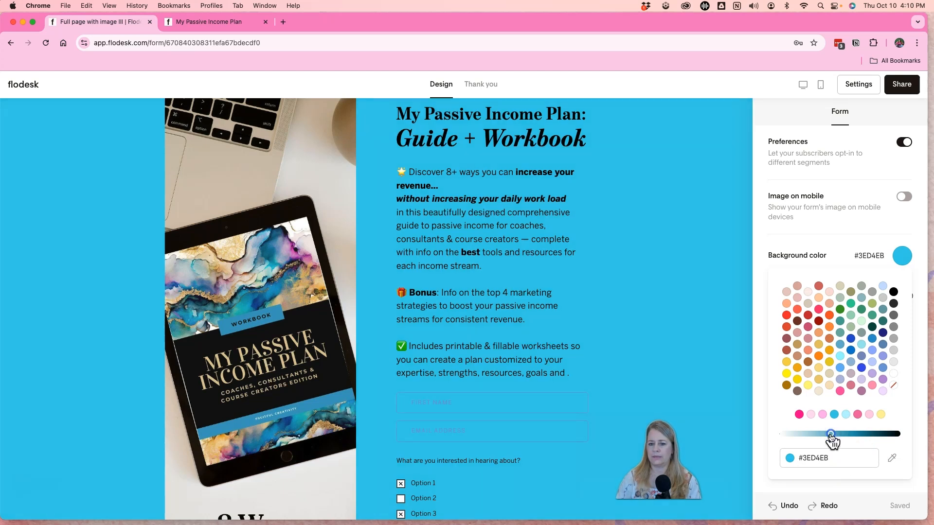
pyautogui.click(701, 371)
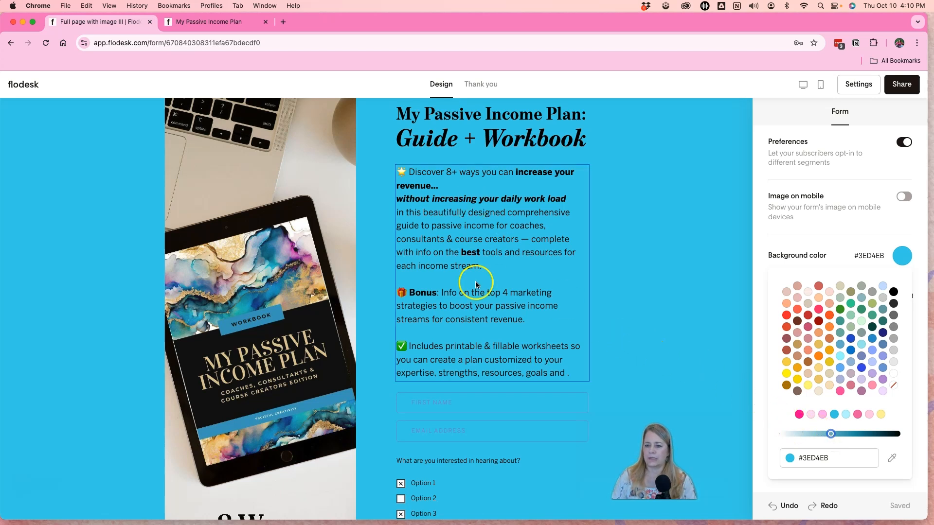
pyautogui.moveTo(830, 434); pyautogui.dragTo(851, 437)
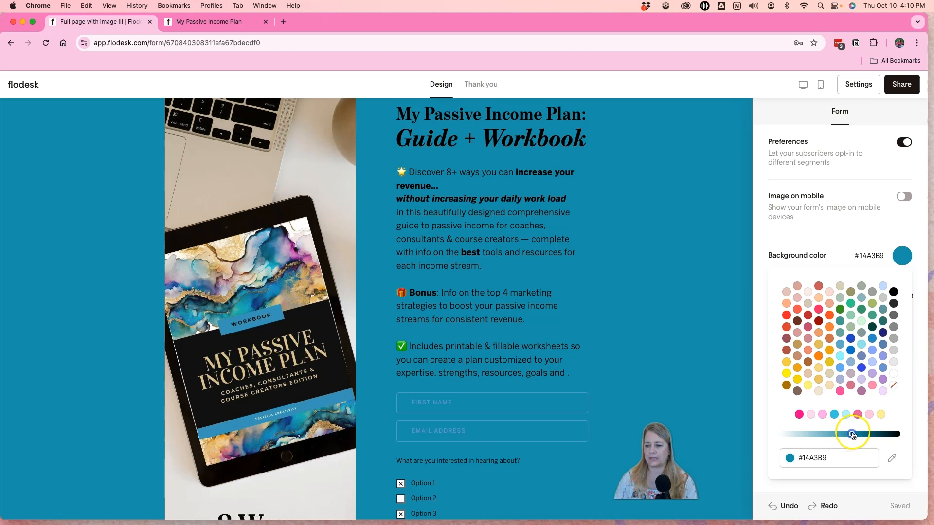
pyautogui.moveTo(851, 433); pyautogui.dragTo(834, 436)
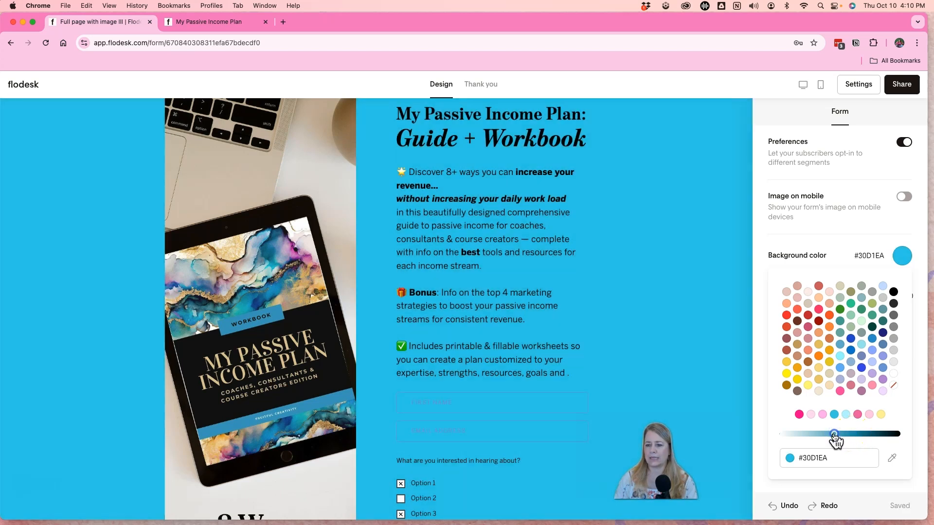
pyautogui.moveTo(834, 436); pyautogui.dragTo(829, 436)
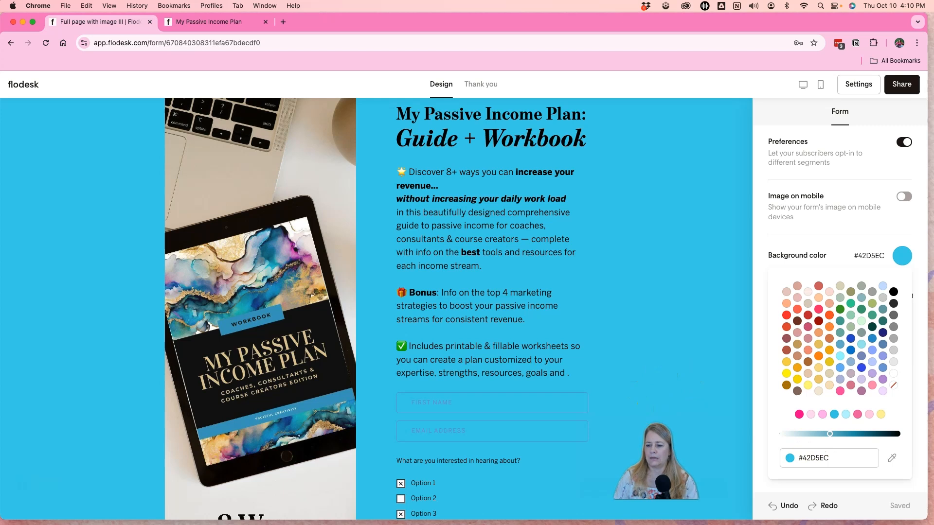
pyautogui.click(781, 510)
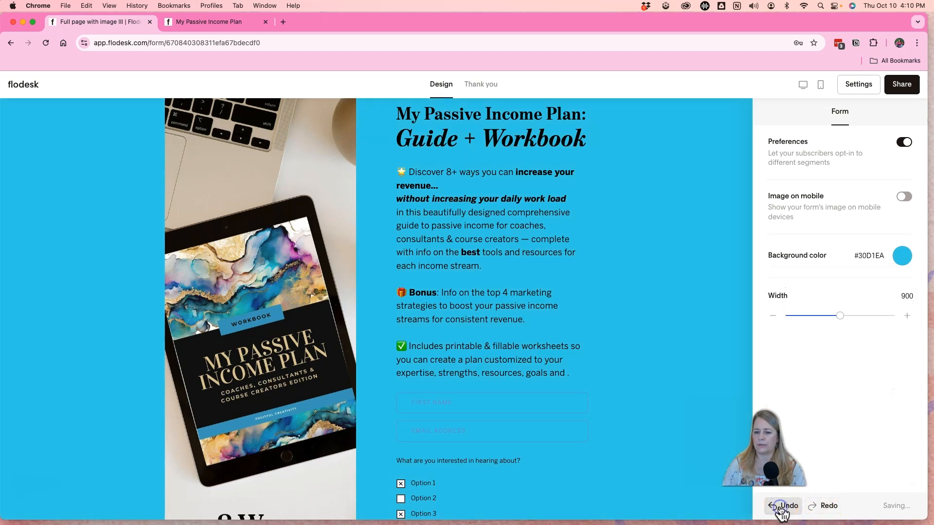
pyautogui.click(823, 508)
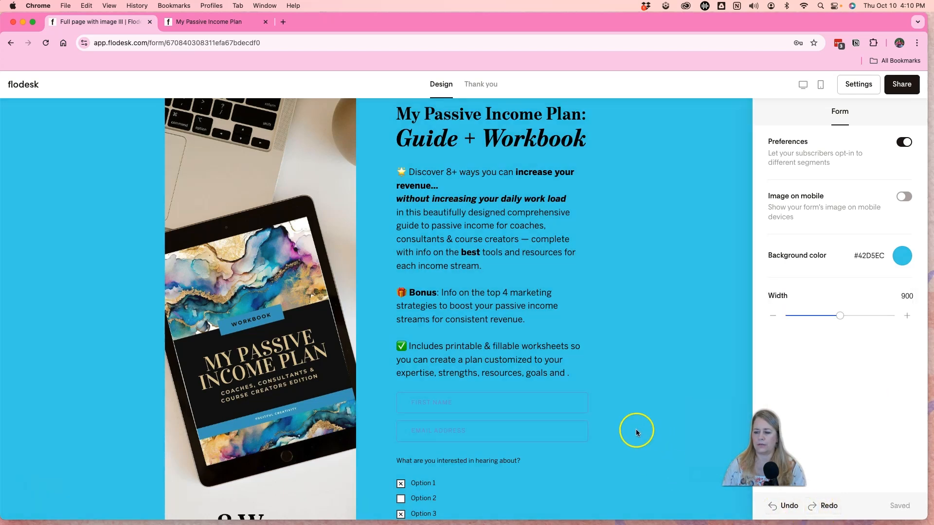
# Delete the First name field from the form.
pyautogui.click(543, 408)
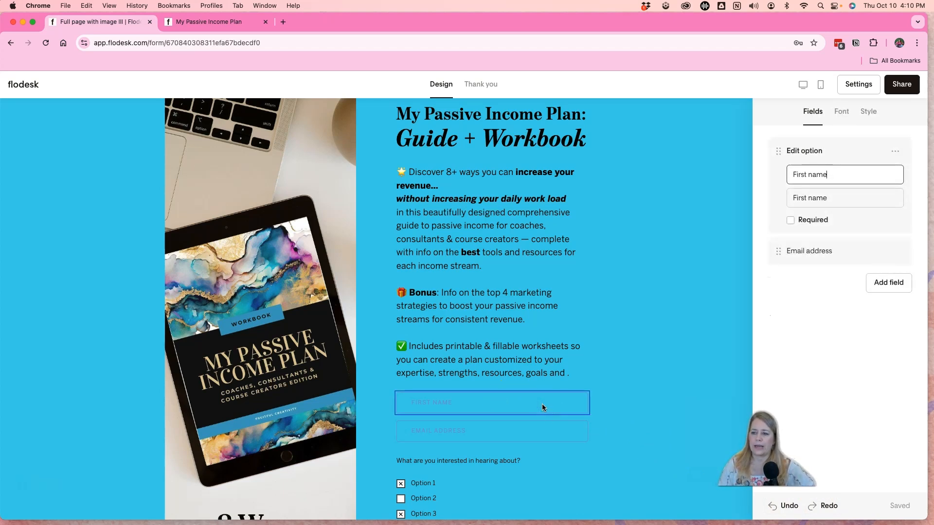
pyautogui.click(605, 441)
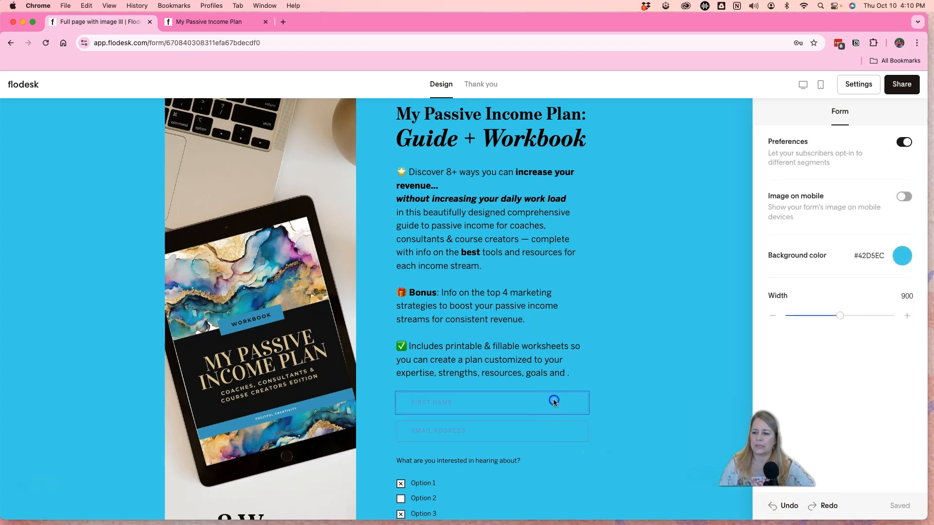
pyautogui.click(554, 401)
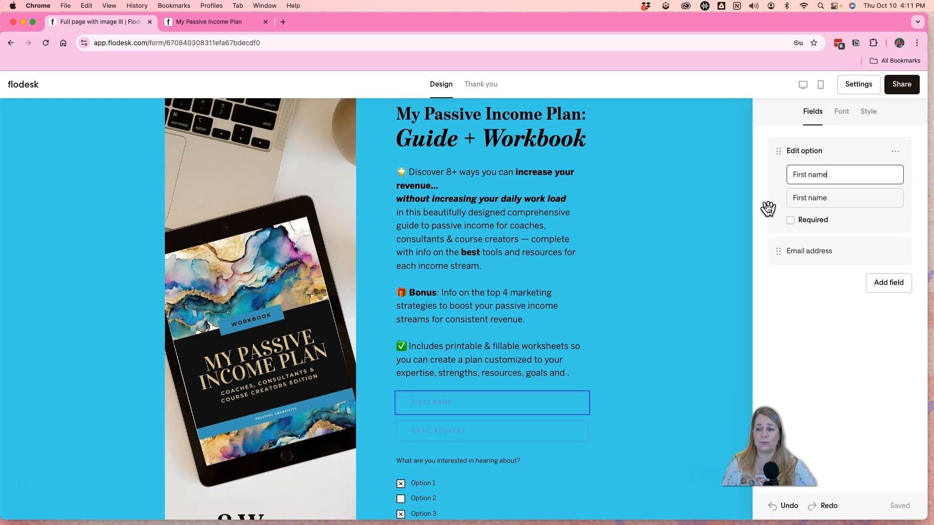
pyautogui.click(895, 152)
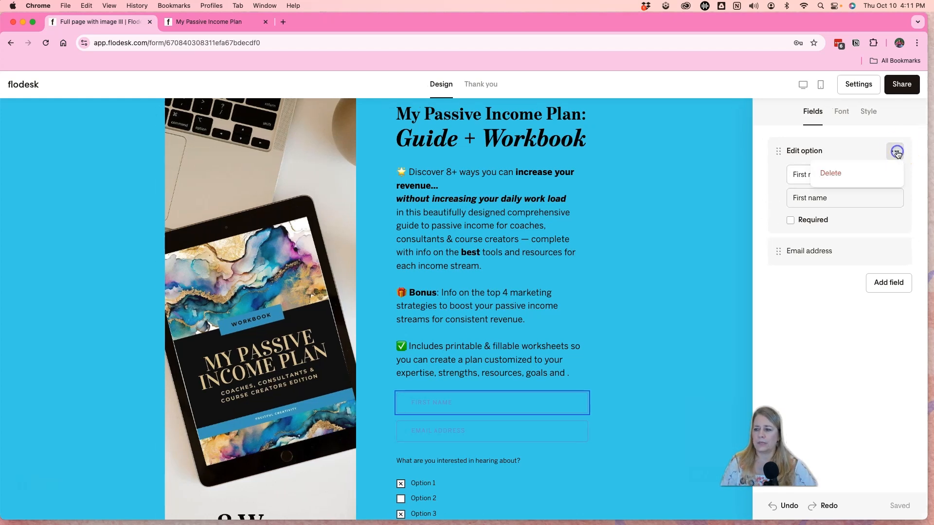
pyautogui.click(832, 173)
# Give the email address field a pill-shaped outline style with a black #000000 border.
pyautogui.click(523, 406)
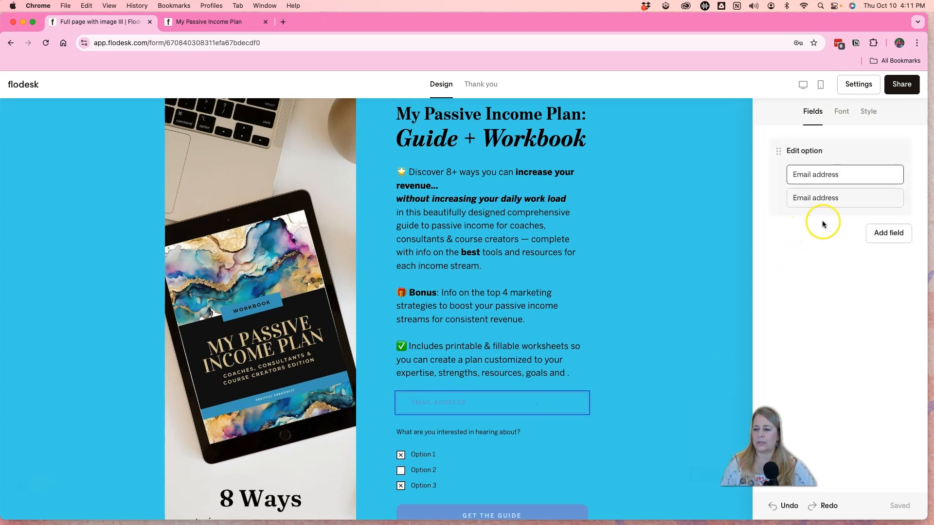
pyautogui.doubleClick(819, 184)
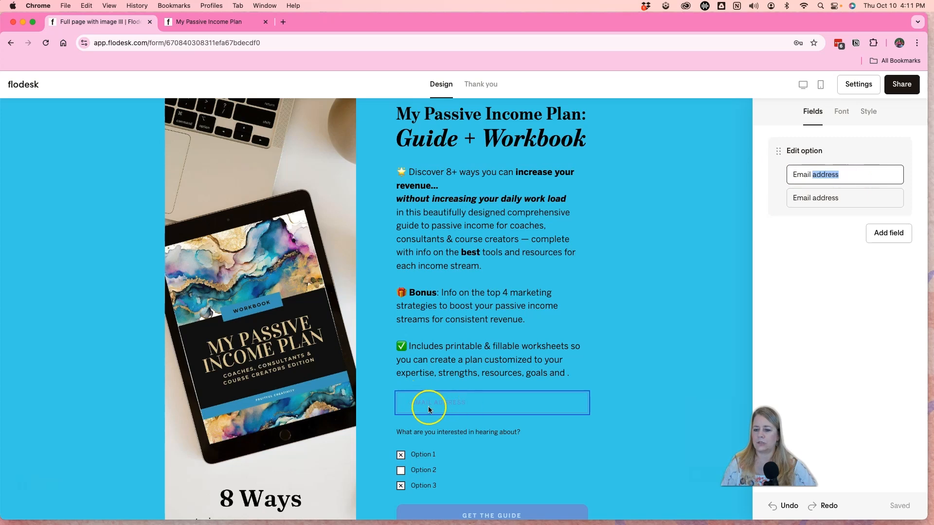
pyautogui.click(819, 215)
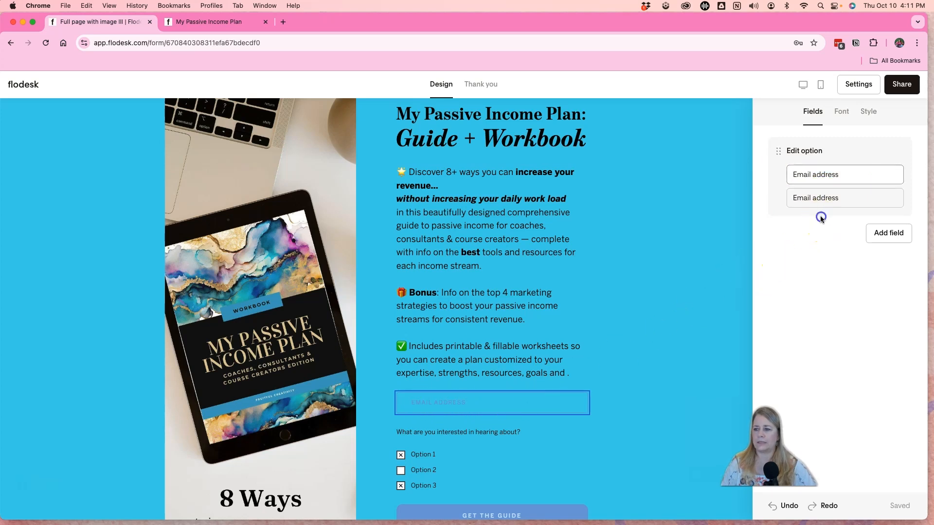
pyautogui.click(844, 111)
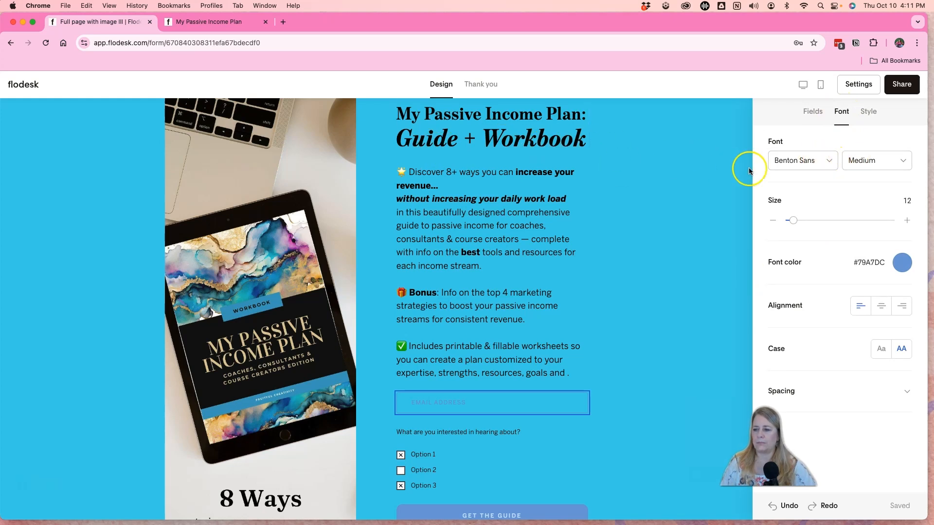
pyautogui.moveTo(791, 222)
pyautogui.mouseDown()
pyautogui.moveTo(802, 226)
pyautogui.moveTo(792, 223)
pyautogui.mouseUp()
pyautogui.click(868, 127)
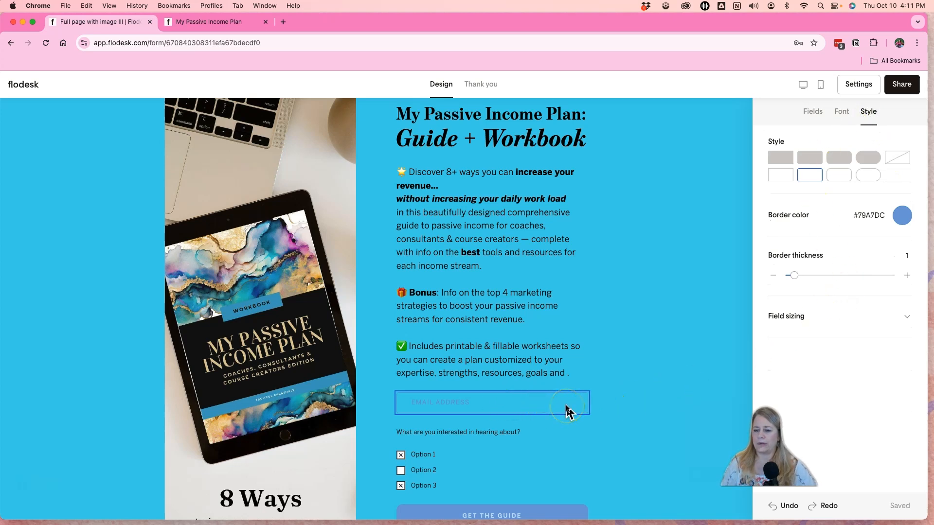
pyautogui.click(869, 175)
pyautogui.click(860, 182)
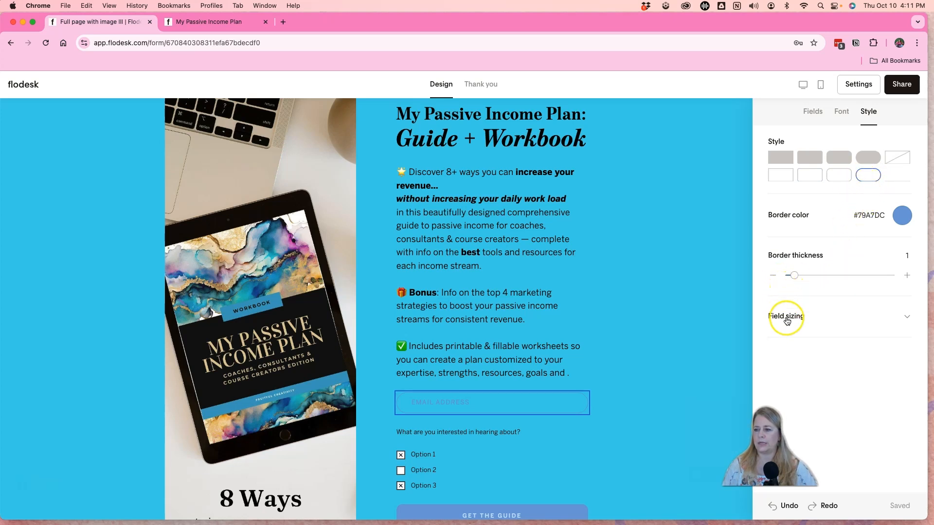
pyautogui.click(903, 217)
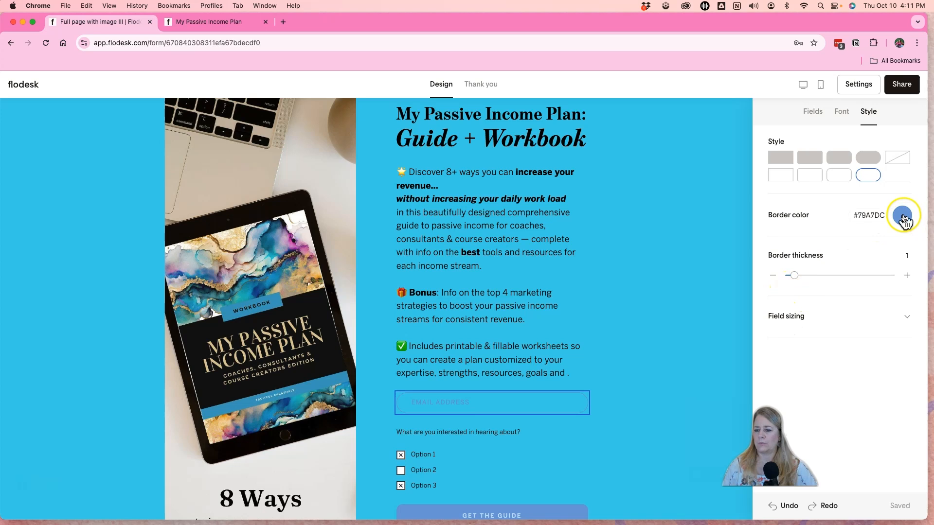
pyautogui.click(893, 252)
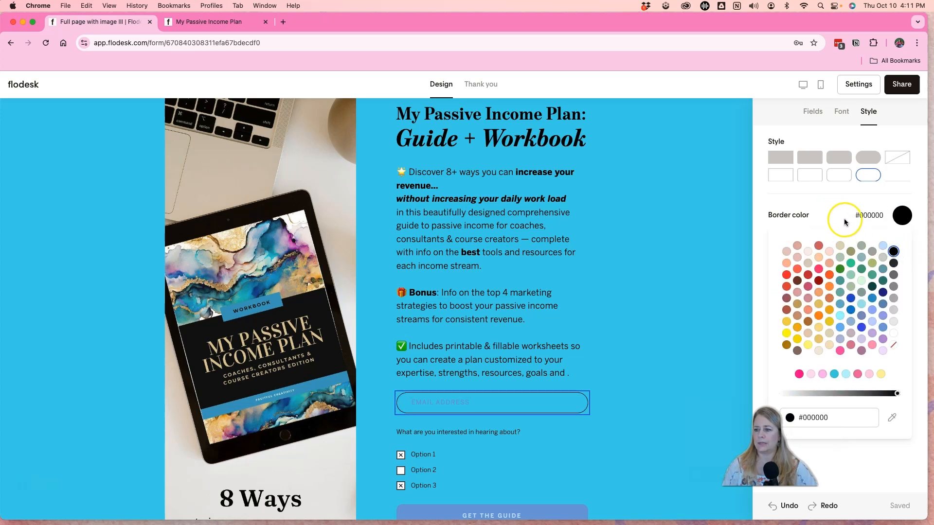
pyautogui.click(868, 176)
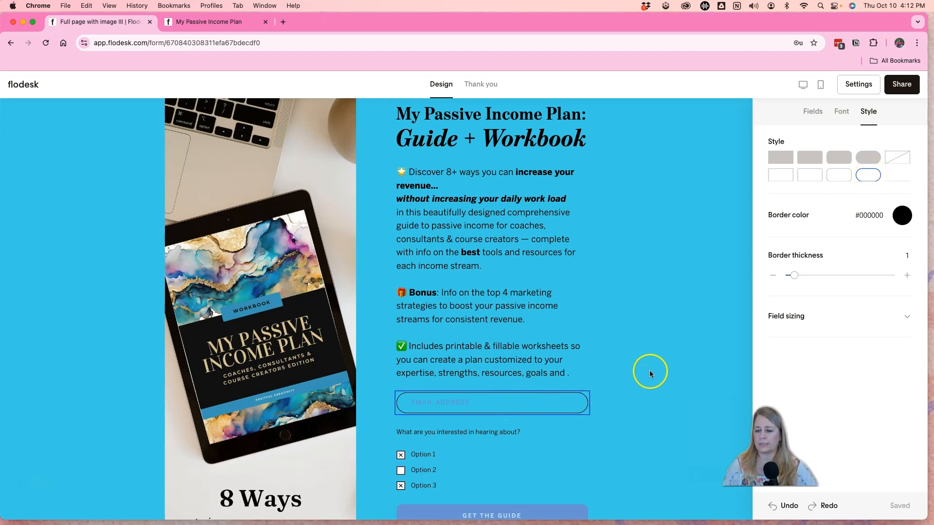
# Switch the email address field to the filled pill style, trying a yellow #F7DE00 fill and settling on white #FFFFFF.
pyautogui.click(868, 157)
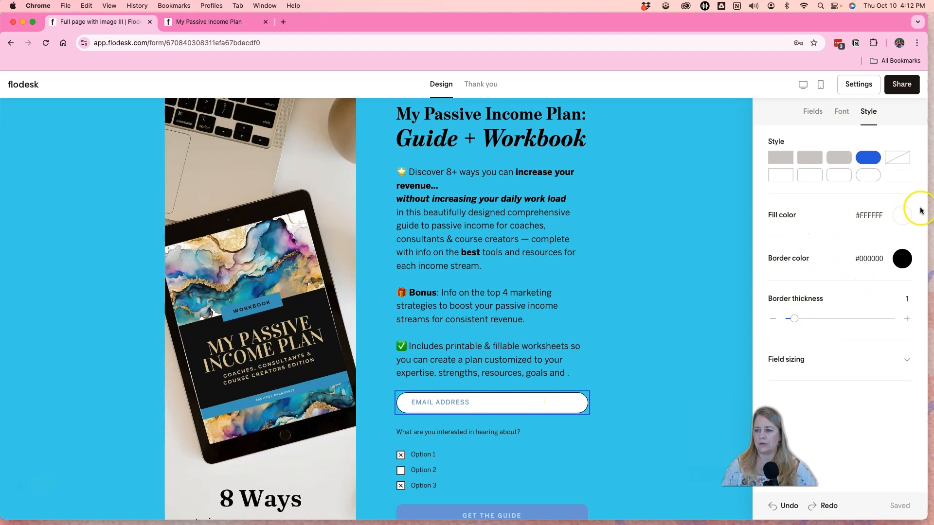
pyautogui.click(900, 217)
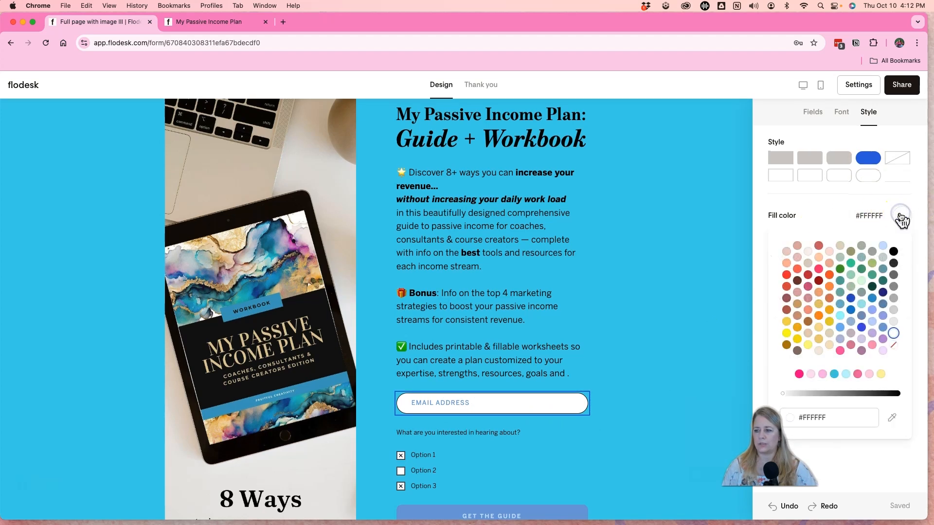
pyautogui.click(796, 339)
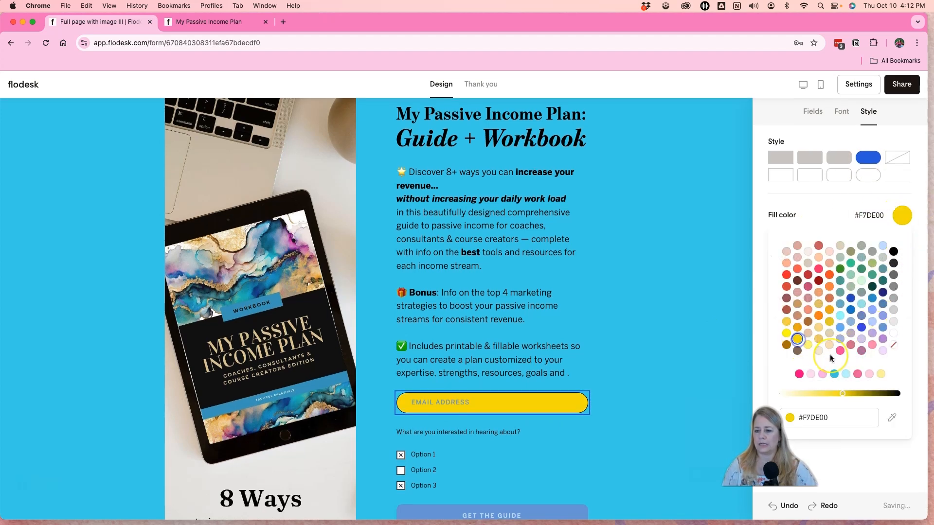
pyautogui.click(856, 363)
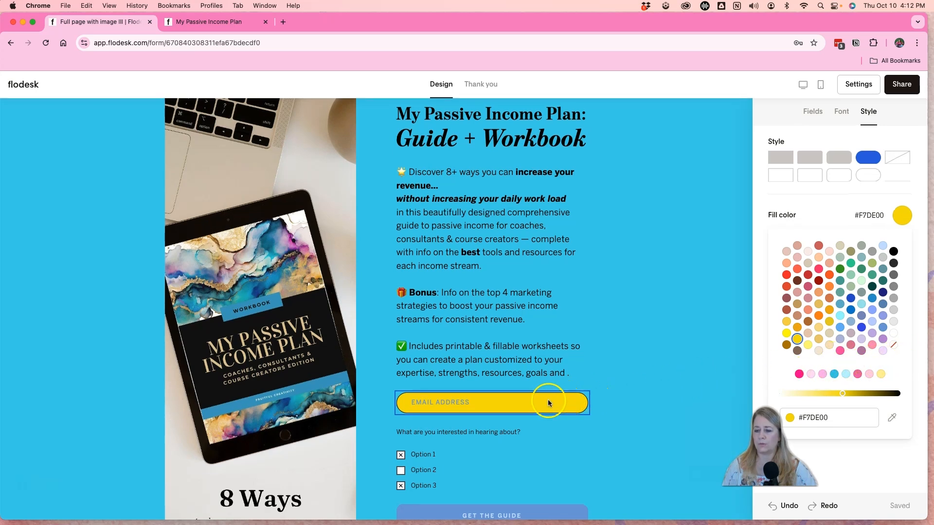
pyautogui.click(893, 333)
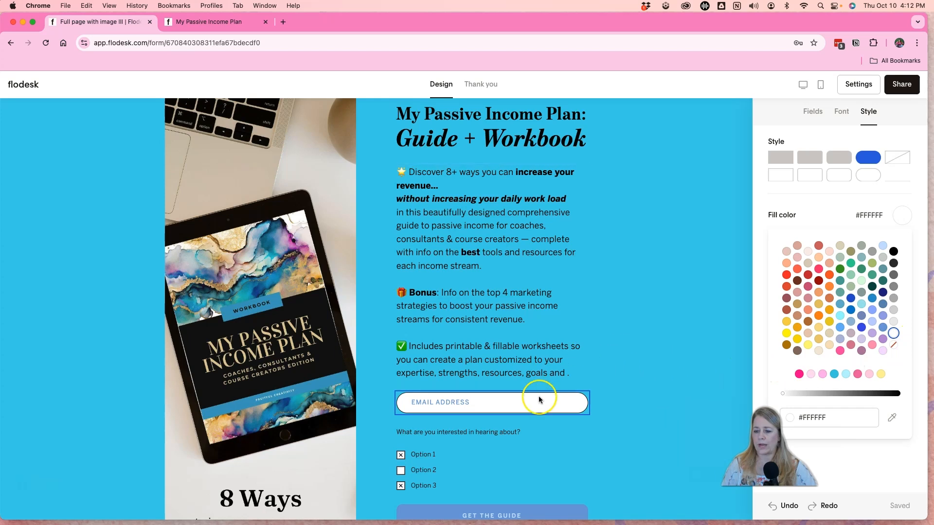
pyautogui.scroll(-1, 464, 402)
pyautogui.scroll(1, 464, 402)
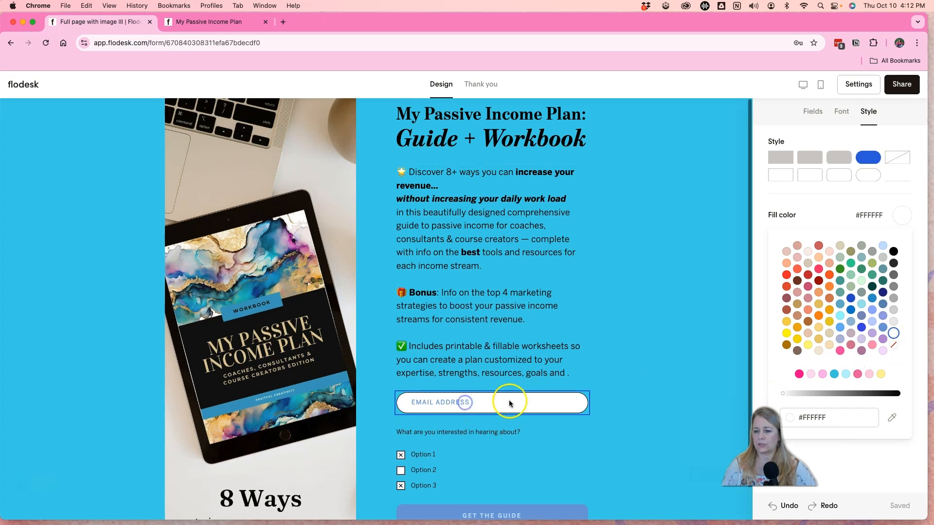
# Turn the form's Preferences section off and back on to compare the layout with and without it.
pyautogui.click(619, 361)
pyautogui.scroll(-2, 564, 384)
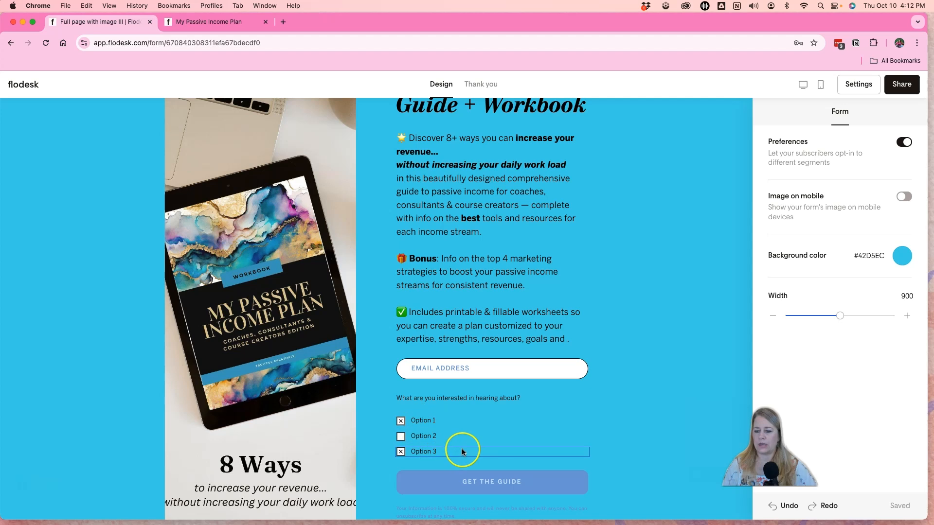
pyautogui.scroll(2, 452, 413)
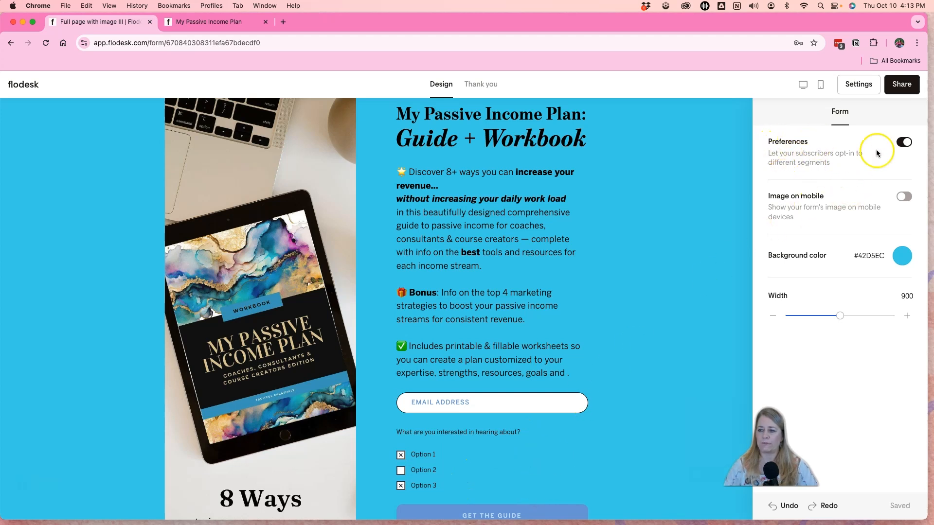
pyautogui.click(903, 142)
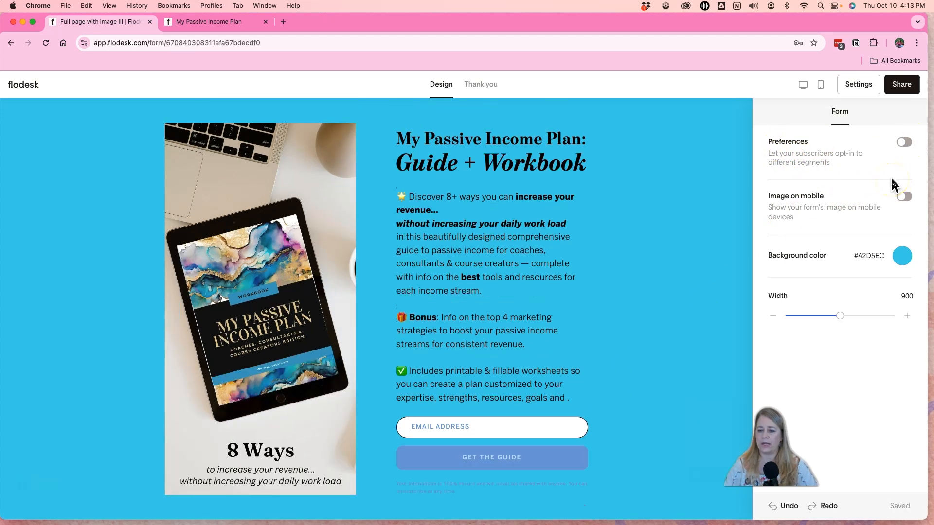
pyautogui.click(903, 143)
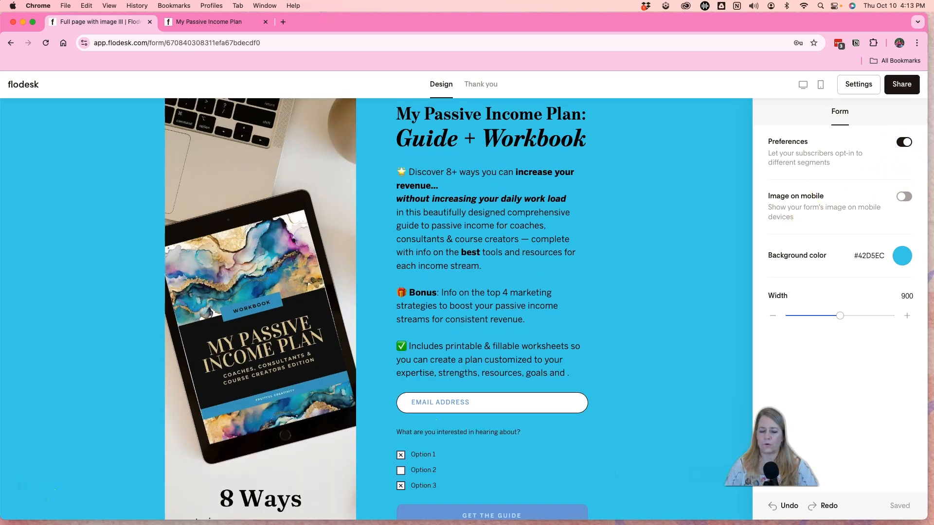
# Rename the first preference option, Option 1, as "Self-publishing".
pyautogui.scroll(-2, 39, 491)
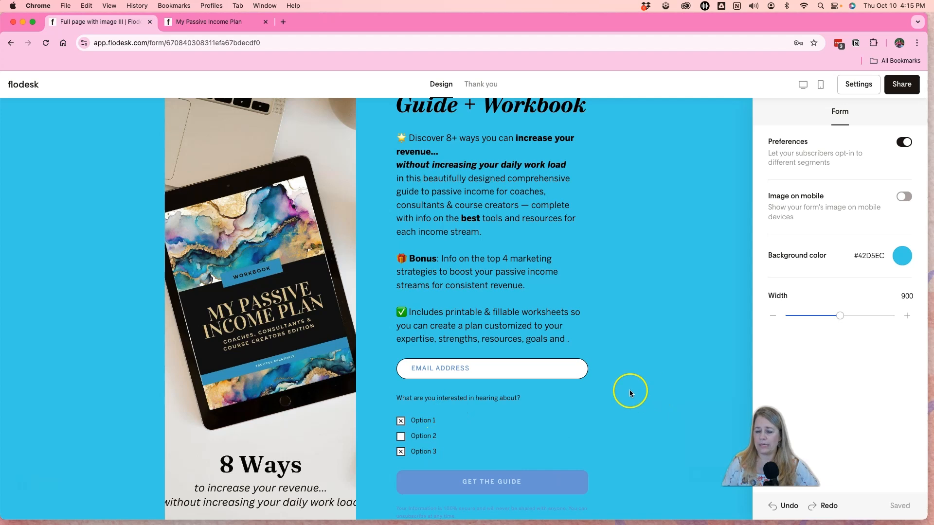
pyautogui.click(453, 420)
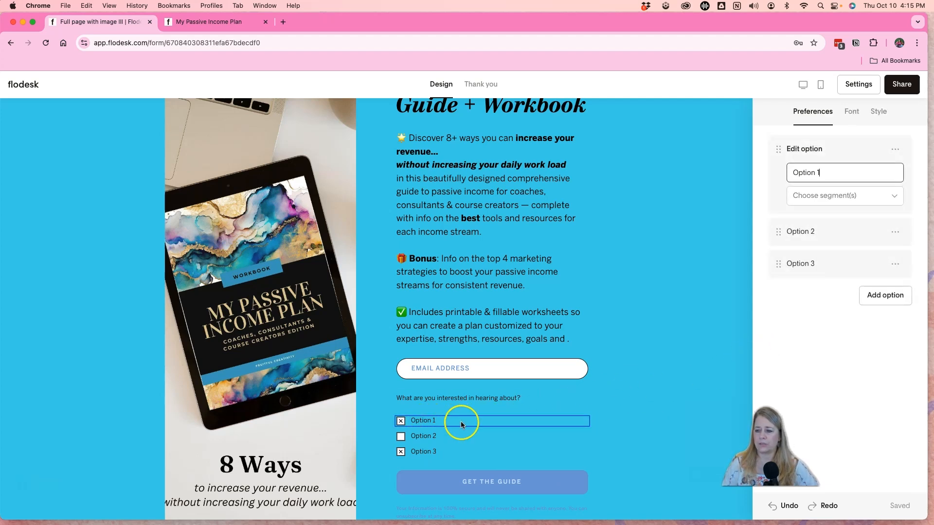
pyautogui.moveTo(830, 172); pyautogui.dragTo(780, 171)
pyautogui.write('Self-publishing')
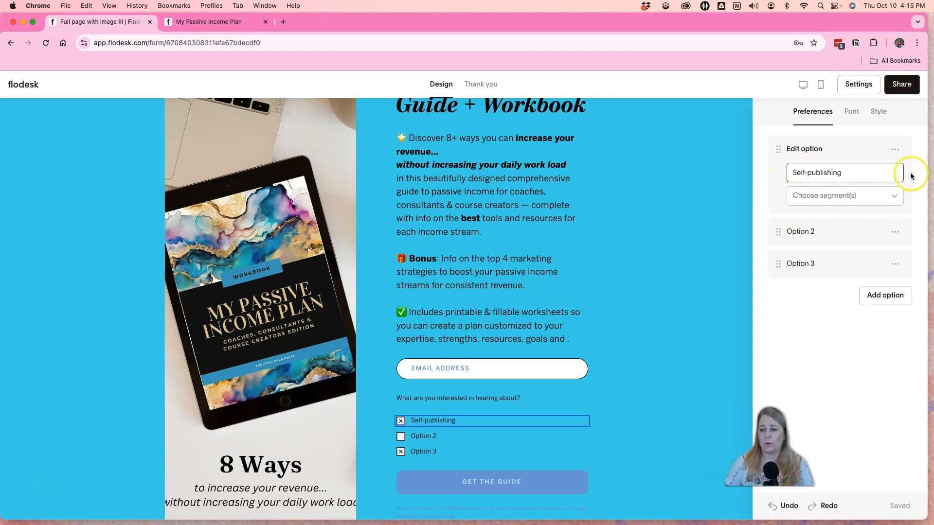
# Assign a new segment "INTERESTED: Self-publishing" to the Self-publishing option and remove the "INTERESTED: Coloring" segment from it.
pyautogui.click(882, 202)
pyautogui.click(821, 219)
pyautogui.write('IN')
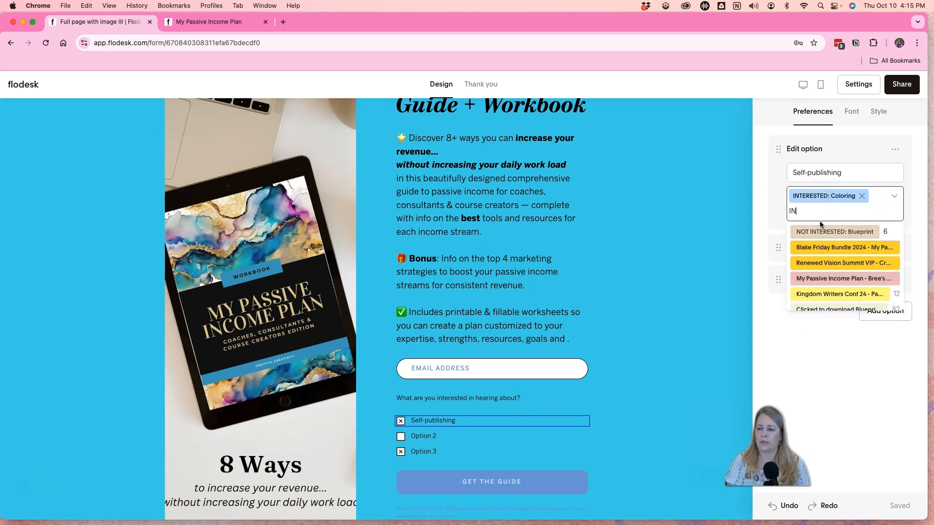
pyautogui.write('TERESTED: Self-publishing')
pyautogui.click(843, 236)
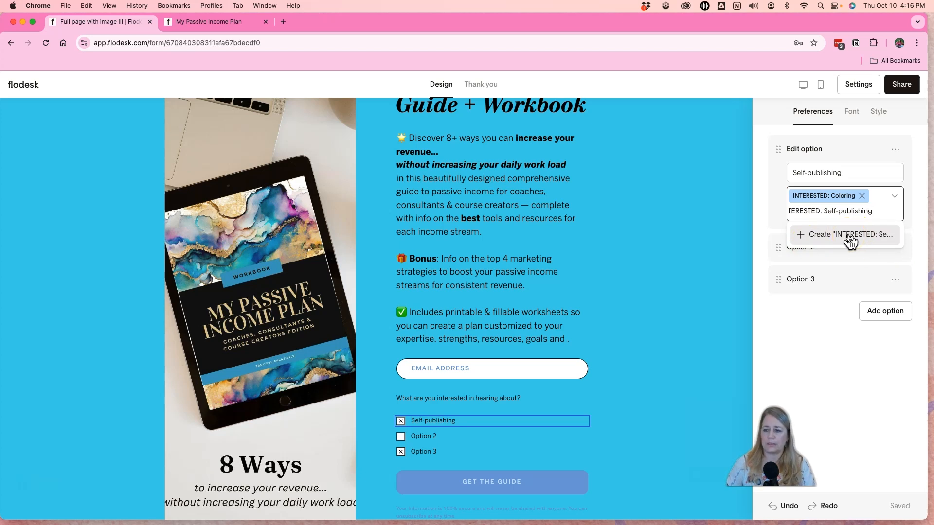
pyautogui.click(850, 235)
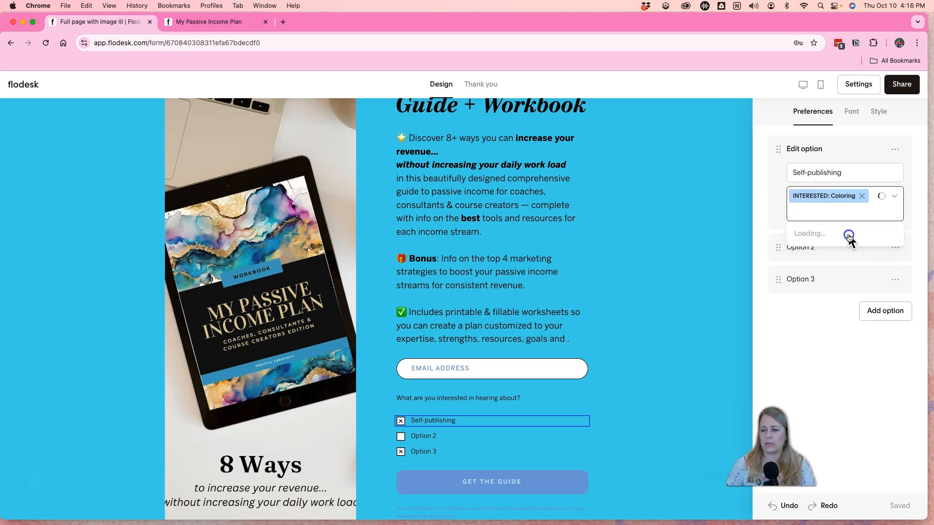
pyautogui.click(862, 196)
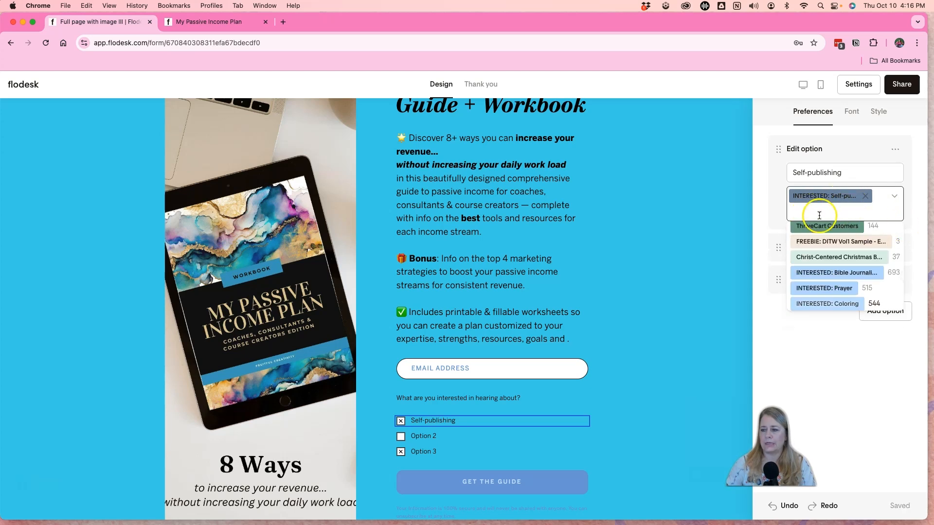
pyautogui.click(771, 211)
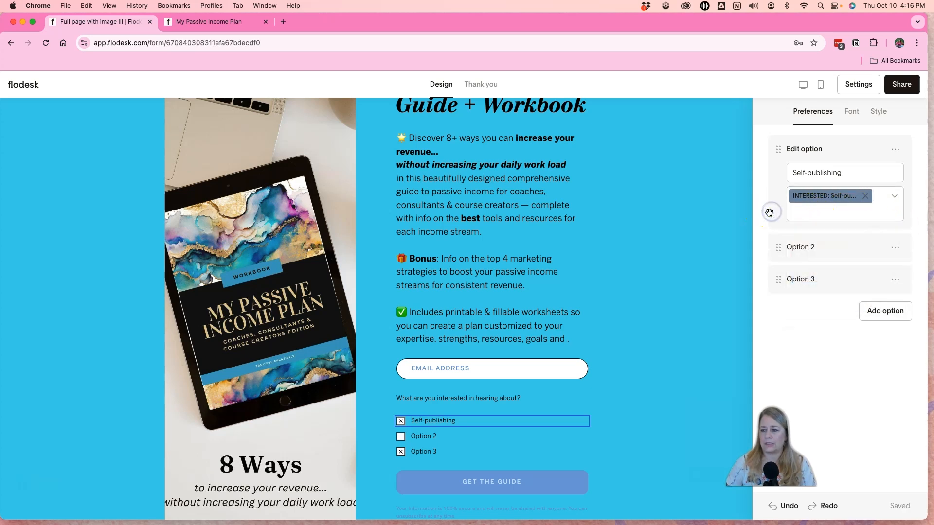
pyautogui.click(805, 247)
pyautogui.click(804, 262)
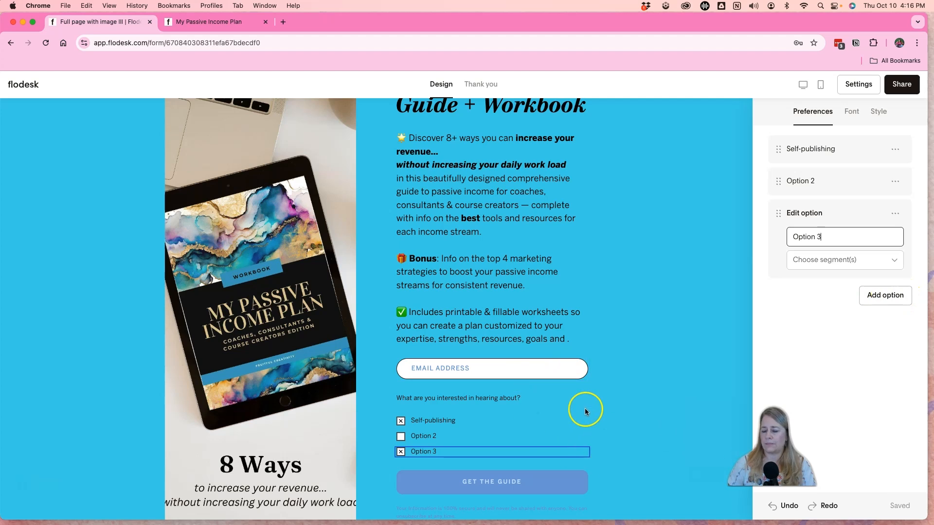
pyautogui.click(636, 390)
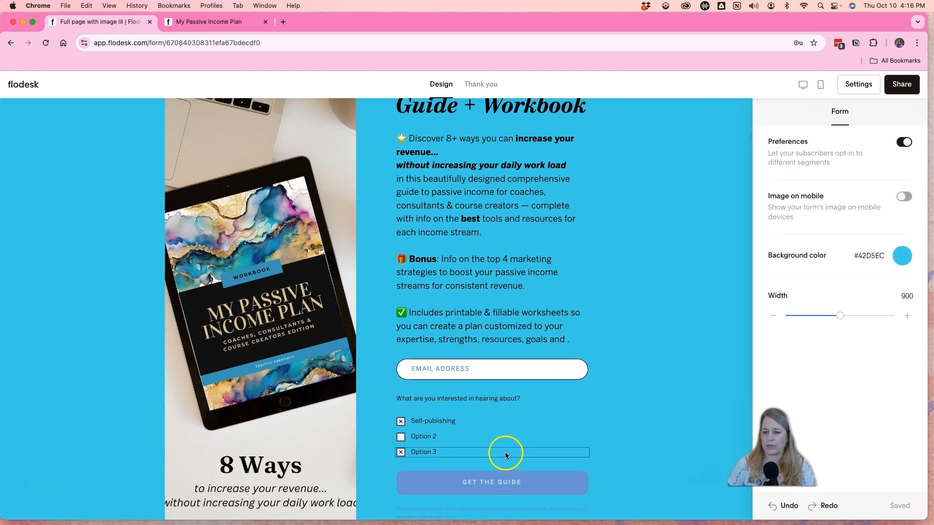
# Give the GET THE GUIDE button the filled pill style with a black #000000 fill.
pyautogui.click(571, 491)
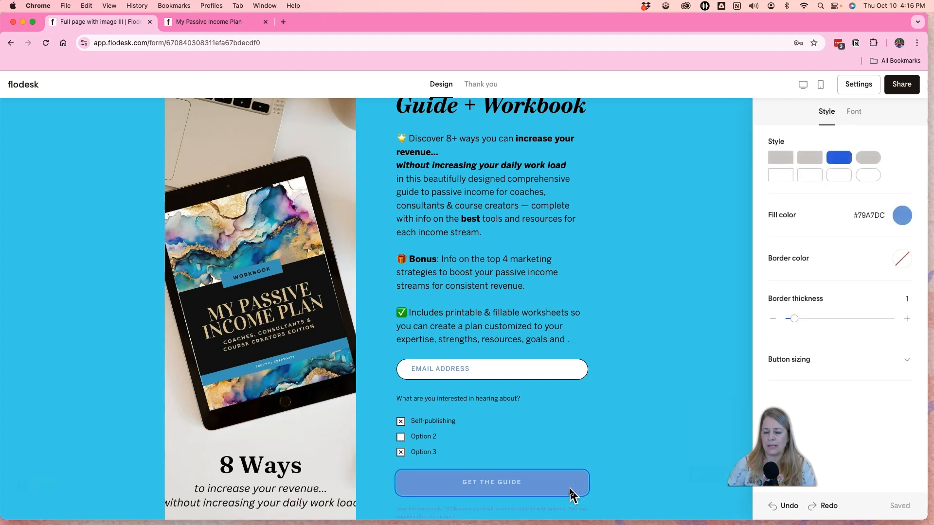
pyautogui.click(619, 481)
pyautogui.click(574, 483)
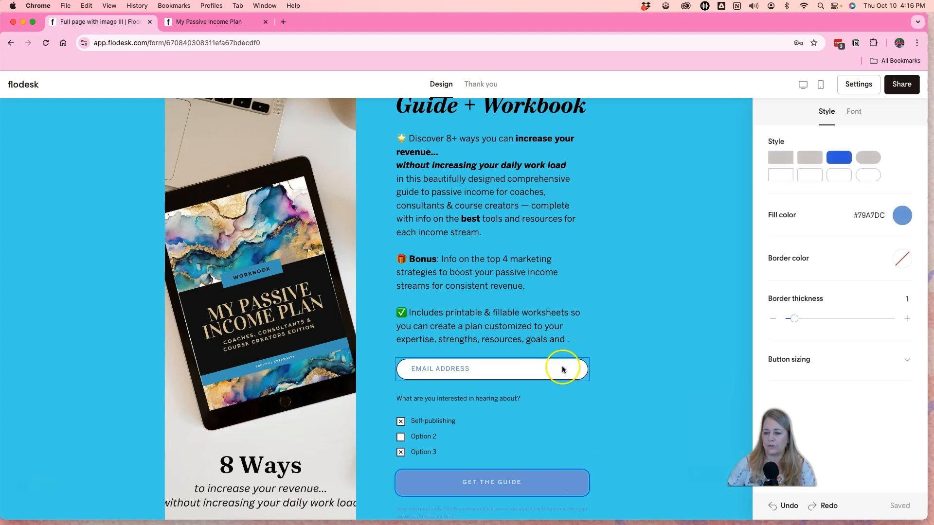
pyautogui.click(871, 158)
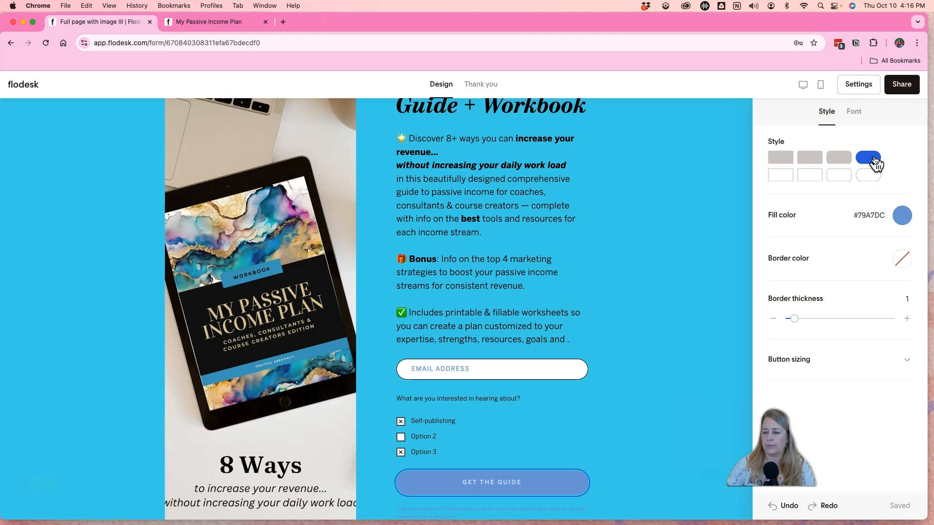
pyautogui.click(903, 217)
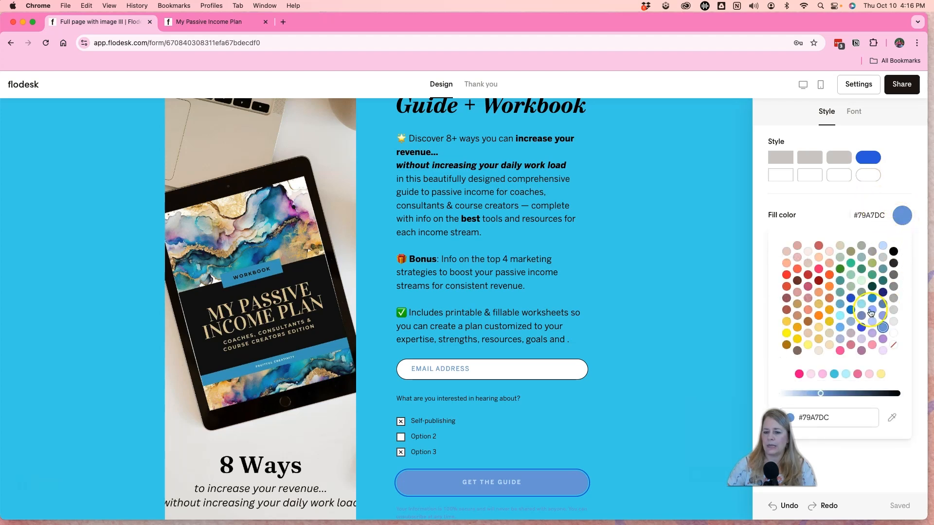
pyautogui.click(893, 251)
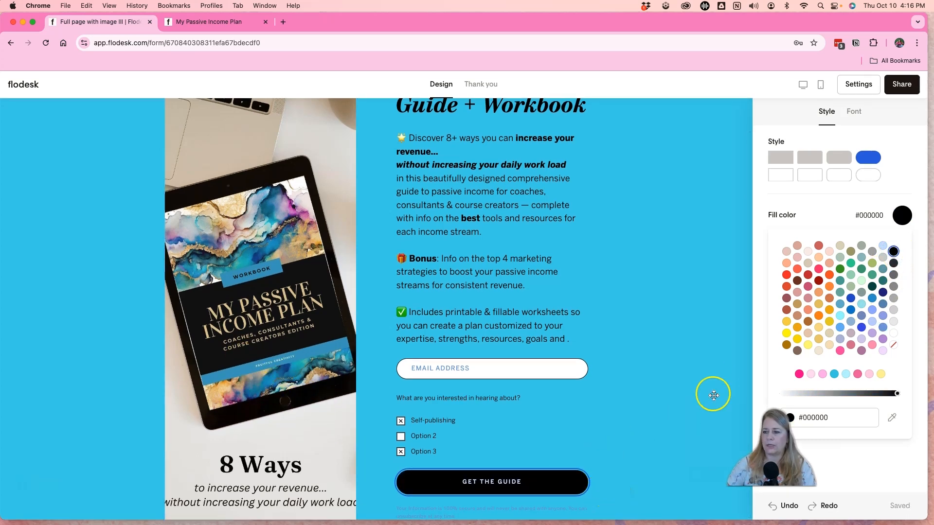
pyautogui.click(868, 221)
# Try the button without full width, restore full width, and make the button taller with a sizing value of 21.
pyautogui.click(908, 361)
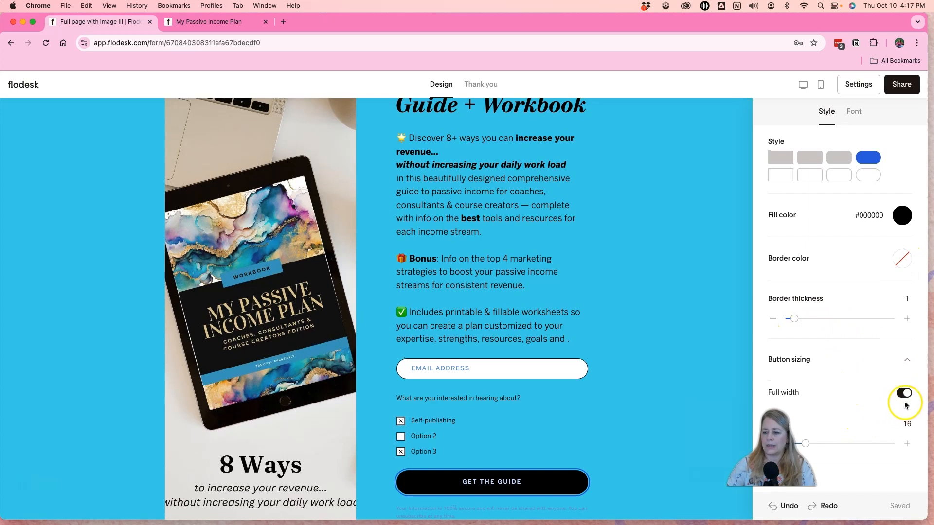
pyautogui.click(906, 394)
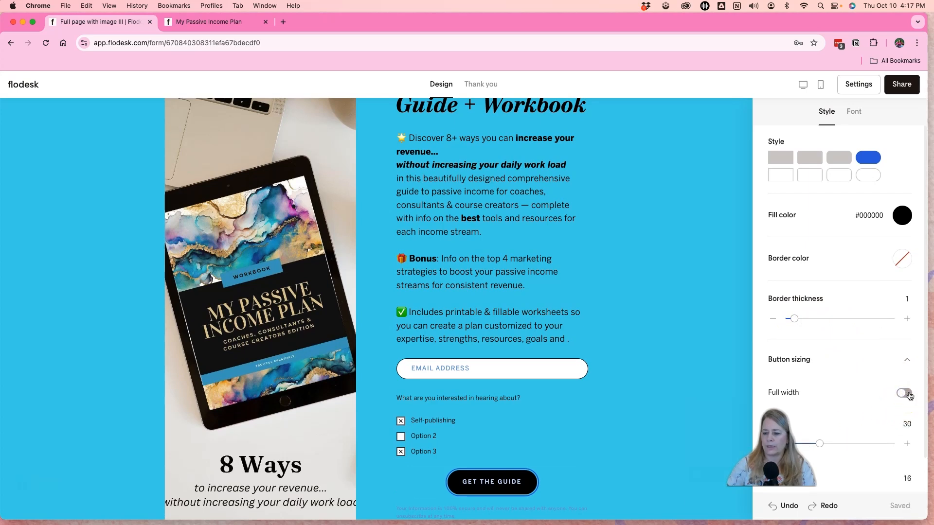
pyautogui.click(904, 394)
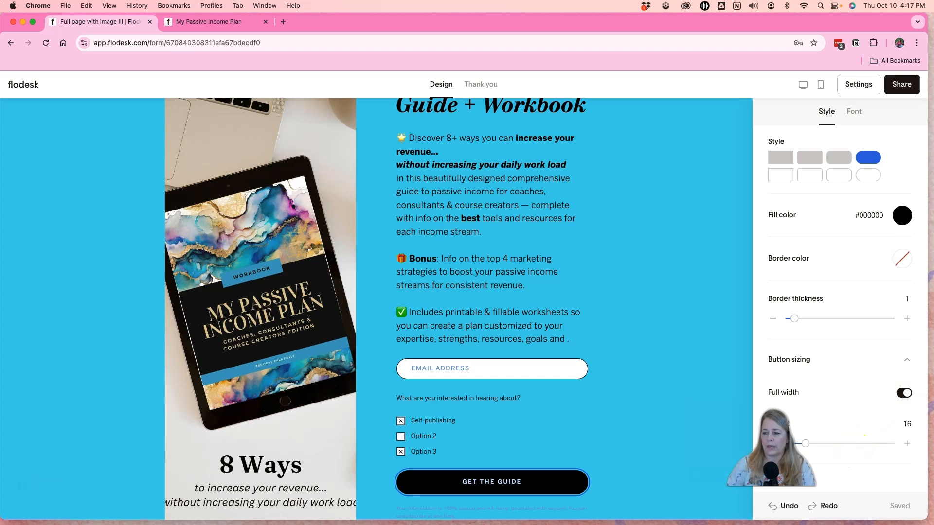
pyautogui.click(908, 443)
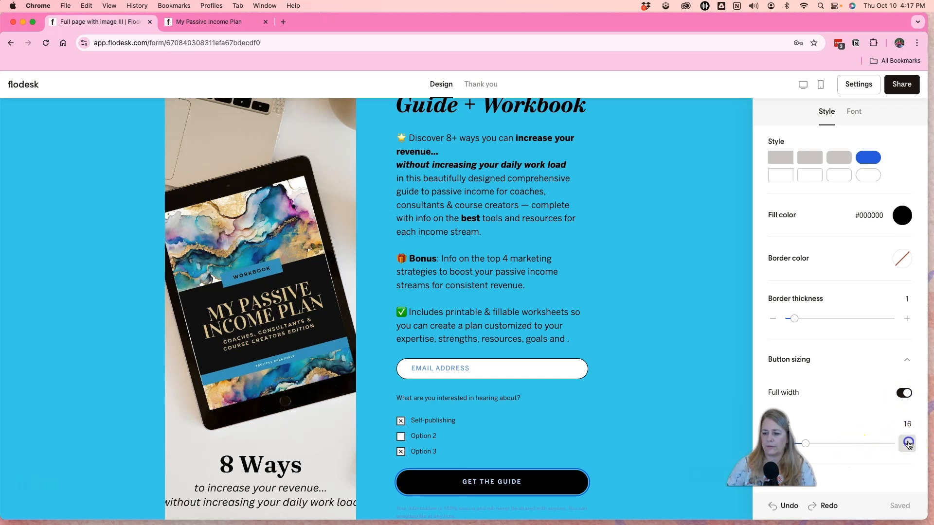
pyautogui.click(907, 443)
pyautogui.click(907, 444)
pyautogui.click(907, 443)
pyautogui.click(908, 443)
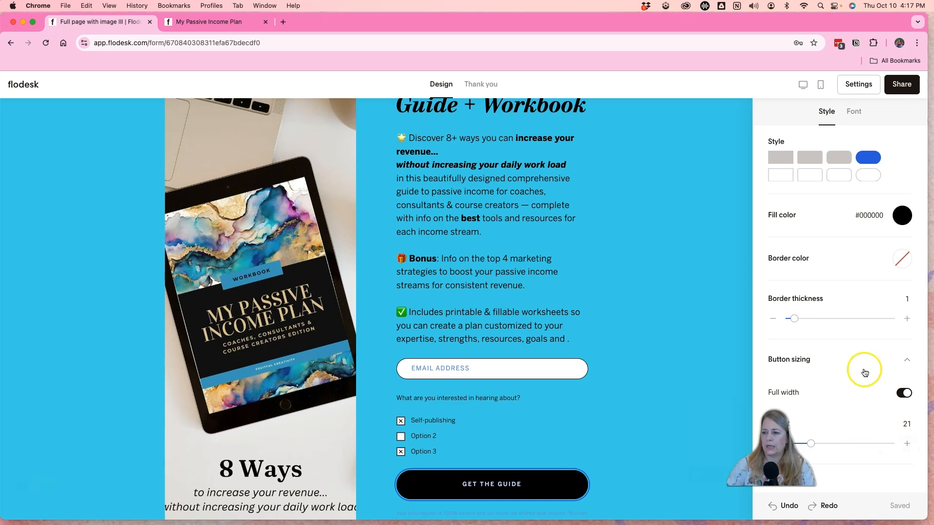
# Increase the button text's font size to 15.
pyautogui.click(856, 112)
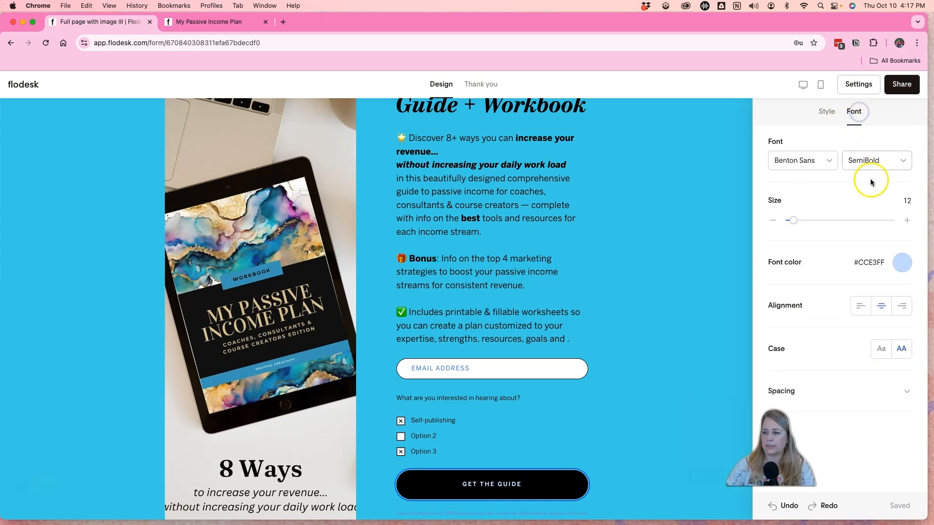
pyautogui.click(907, 221)
pyautogui.click(906, 220)
pyautogui.click(906, 220)
# Replace the button's label with "ACCESS THE GUIDE NOW!".
pyautogui.click(507, 484)
pyautogui.click(507, 484)
pyautogui.tripleClick(510, 484)
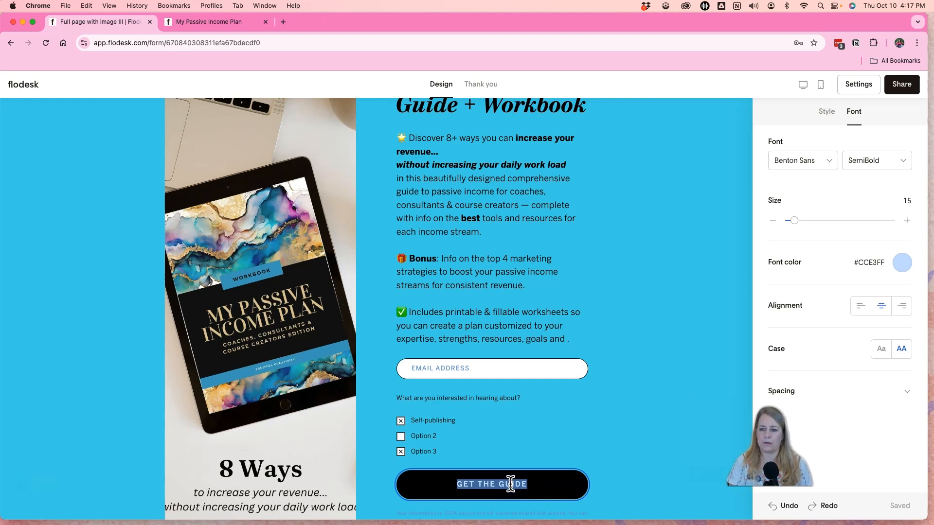
pyautogui.write('ACCESS')
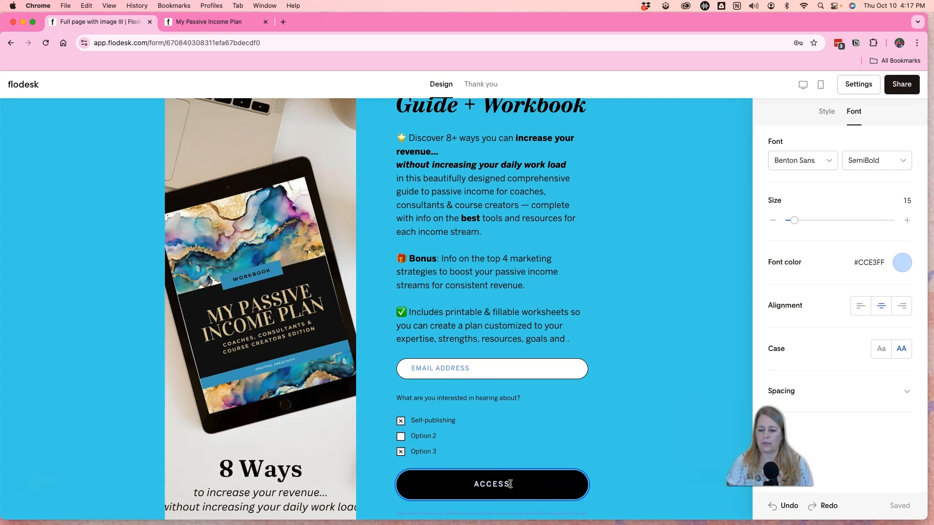
pyautogui.write(' THE GUIDE NOW')
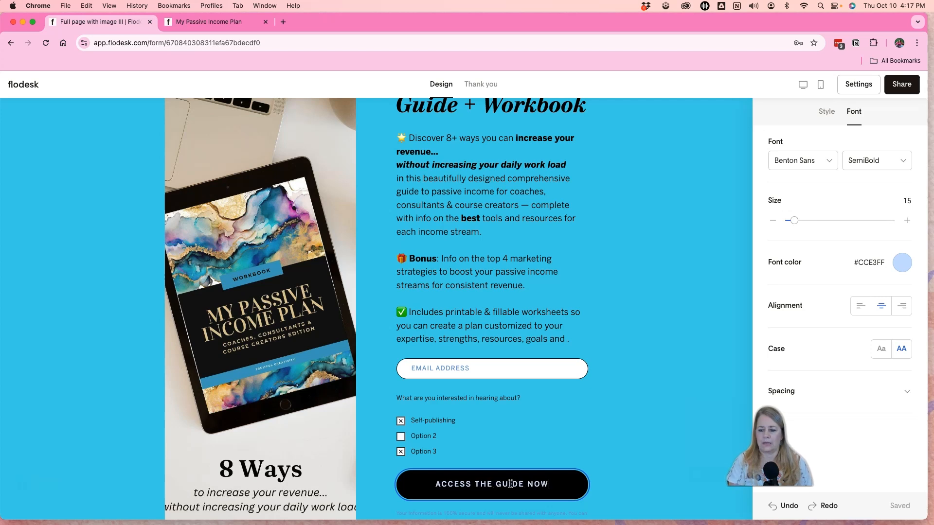
pyautogui.write('!')
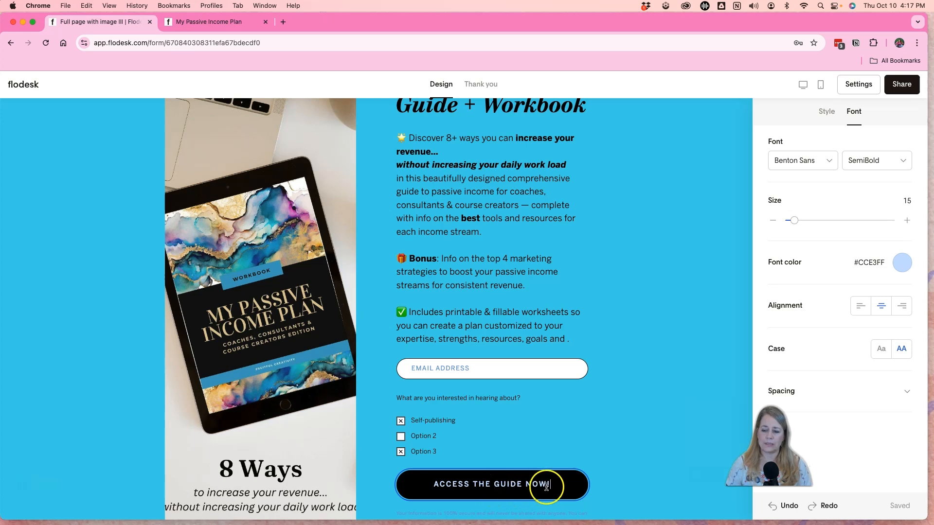
# Recolor the button's label text, trying #3DD2E6 and settling on white #FFFFFF.
pyautogui.tripleClick(531, 482)
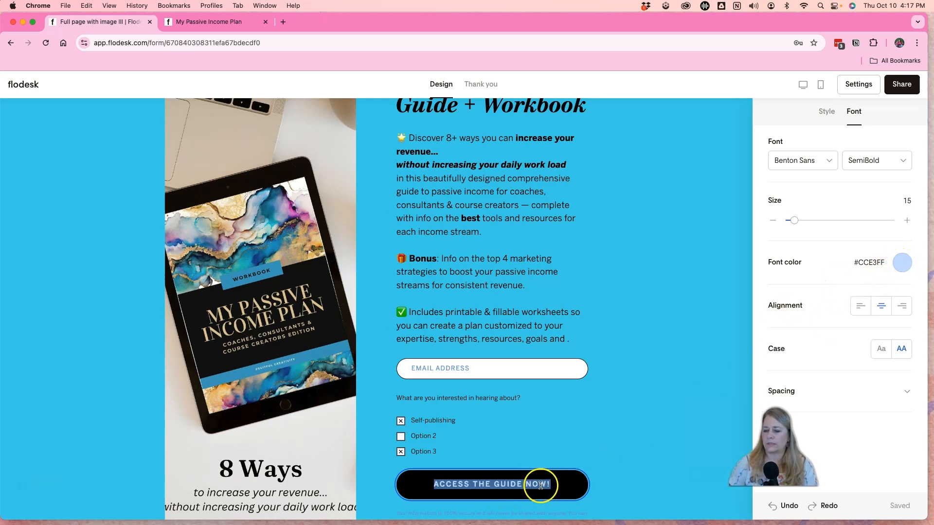
pyautogui.moveTo(538, 483); pyautogui.dragTo(551, 484)
pyautogui.click(907, 265)
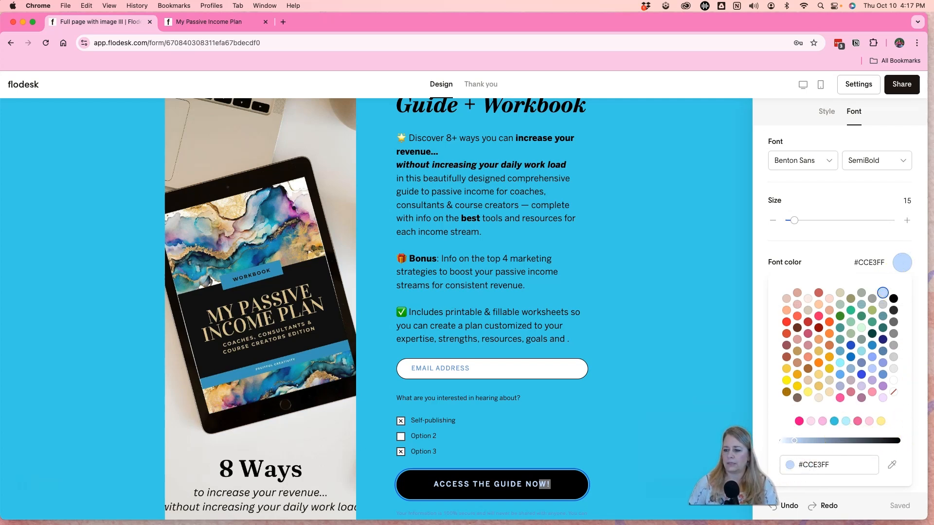
pyautogui.click(833, 420)
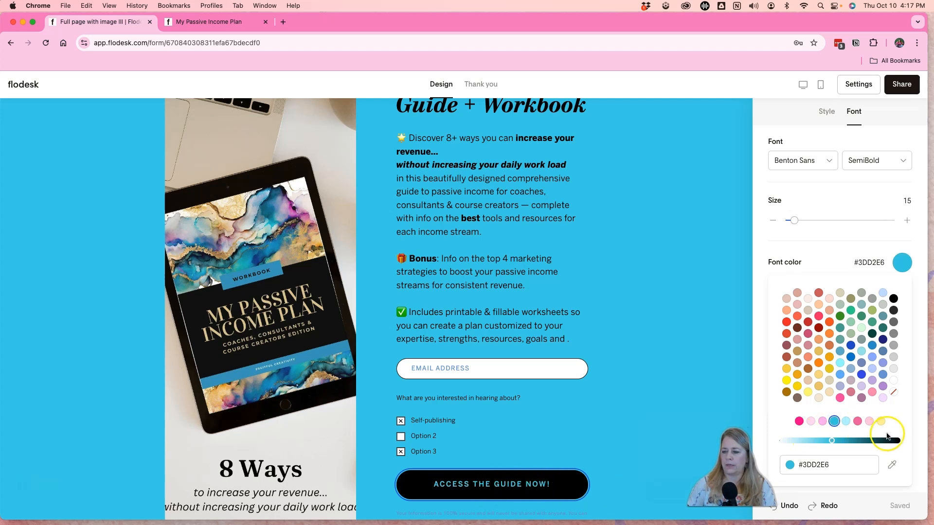
pyautogui.click(894, 381)
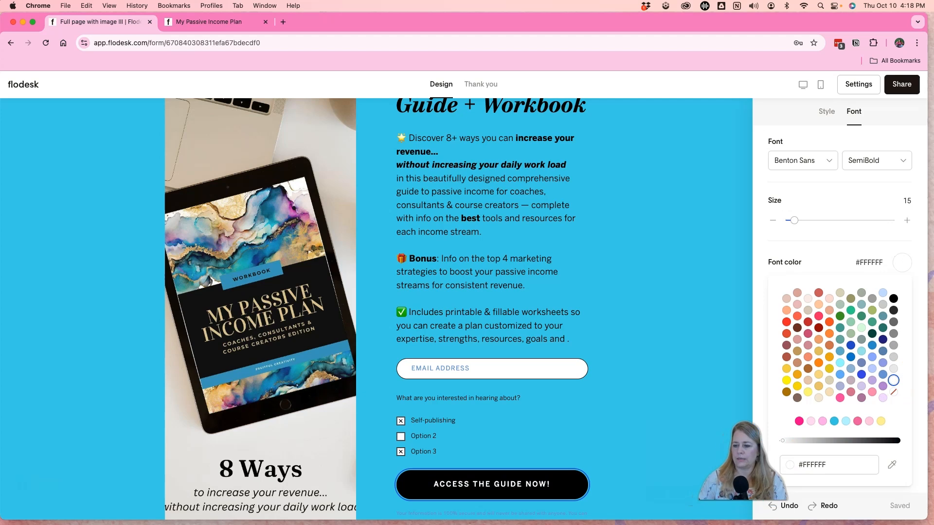
pyautogui.scroll(2, 368, 430)
pyautogui.scroll(-2, 368, 430)
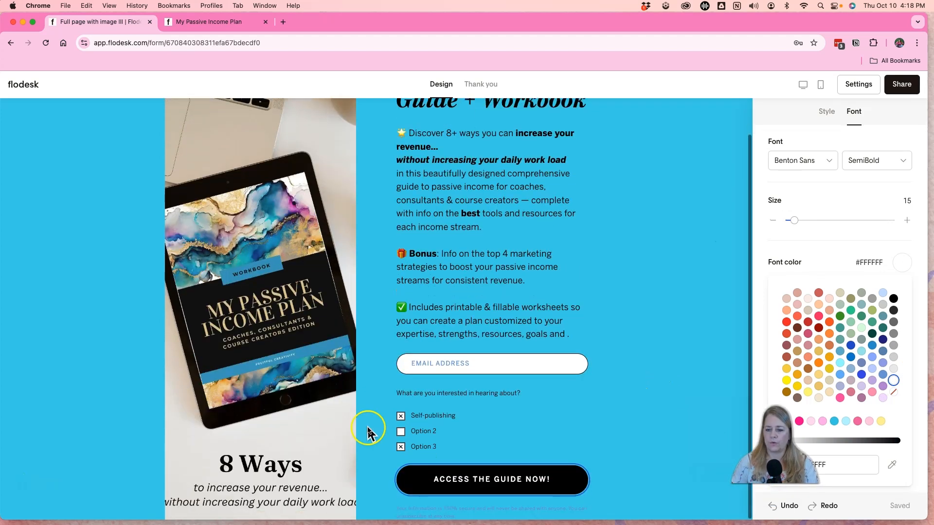
# Change the font color of the privacy note below the button to gray #797979 and deselect it.
pyautogui.click(476, 517)
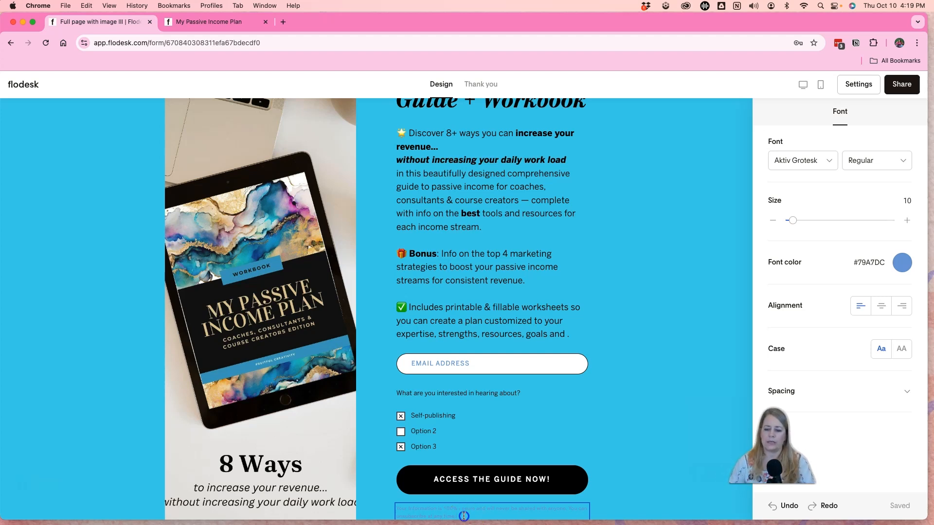
pyautogui.click(489, 509)
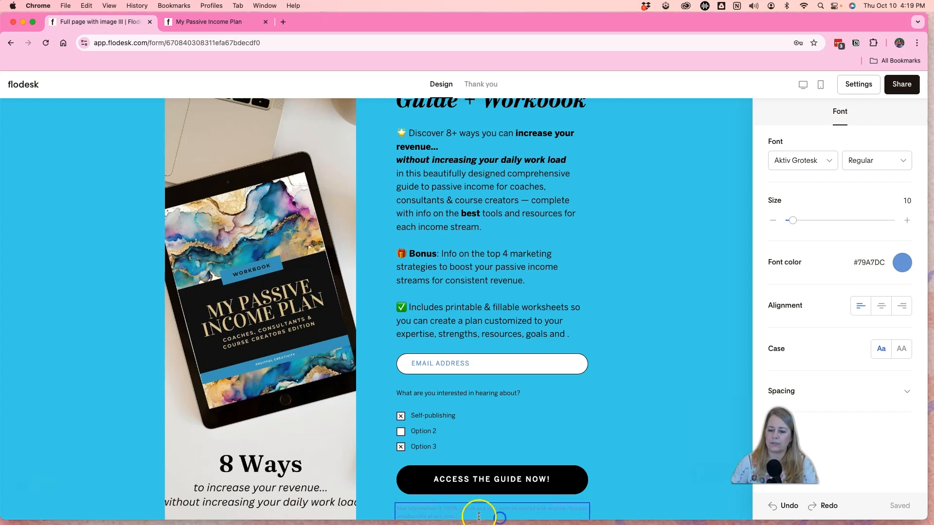
pyautogui.moveTo(472, 513); pyautogui.dragTo(397, 508)
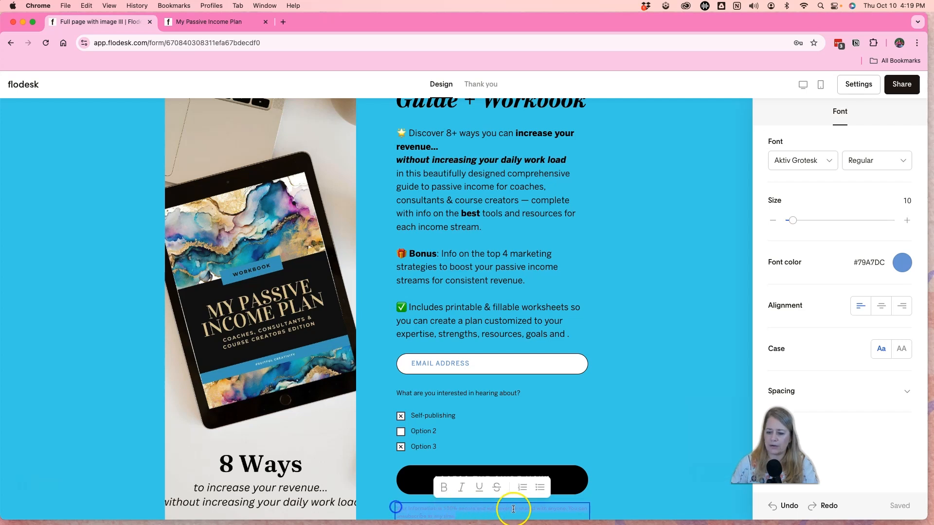
pyautogui.click(903, 264)
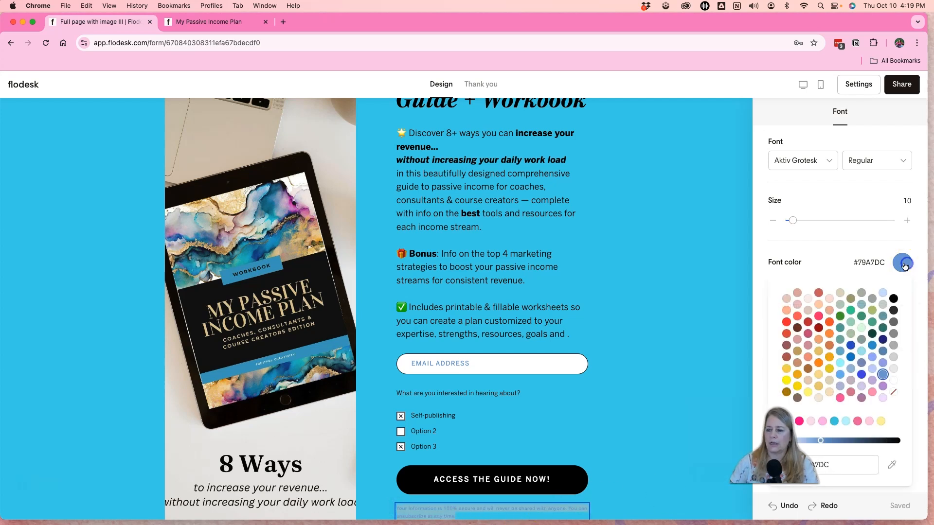
pyautogui.click(893, 322)
pyautogui.click(668, 509)
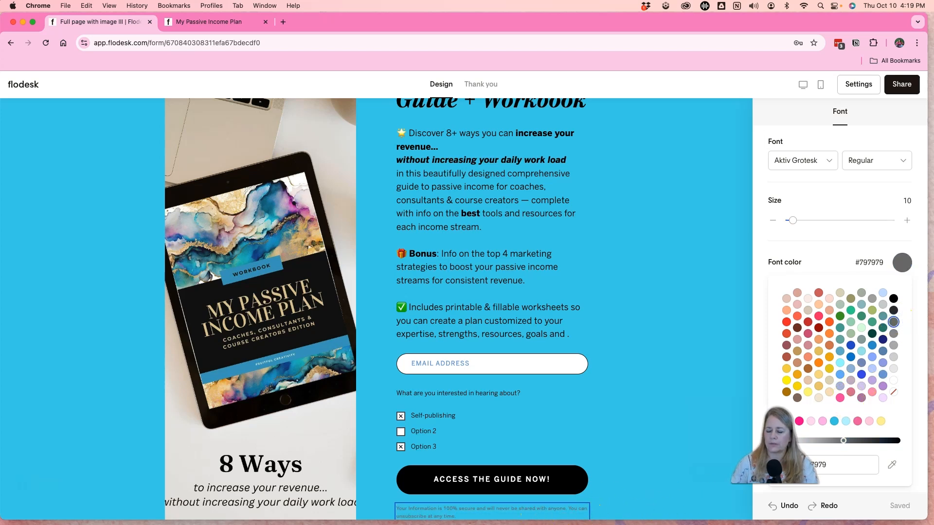
pyautogui.click(622, 506)
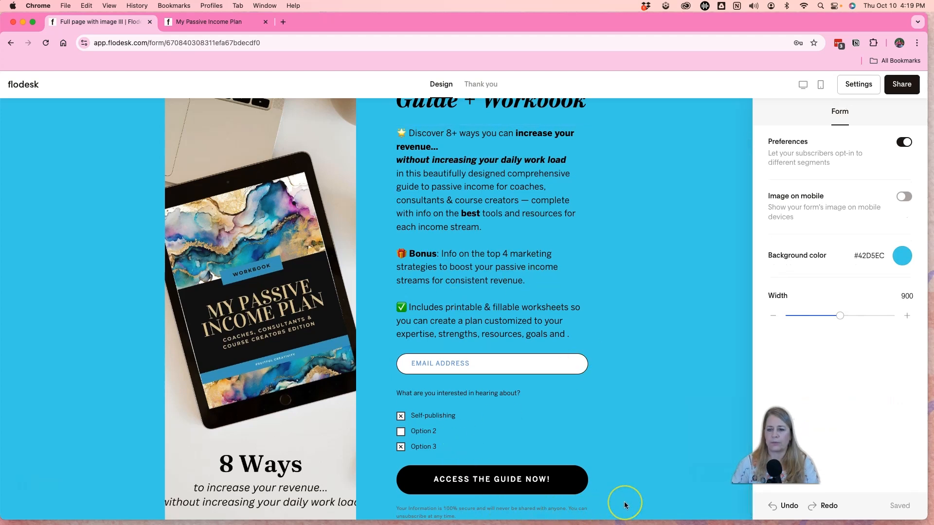
pyautogui.scroll(2, 634, 425)
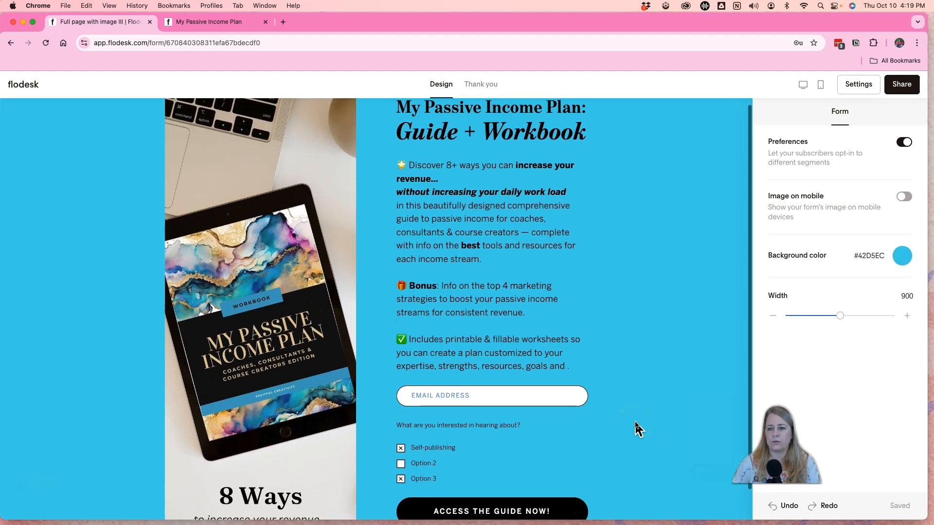
pyautogui.scroll(-2, 635, 426)
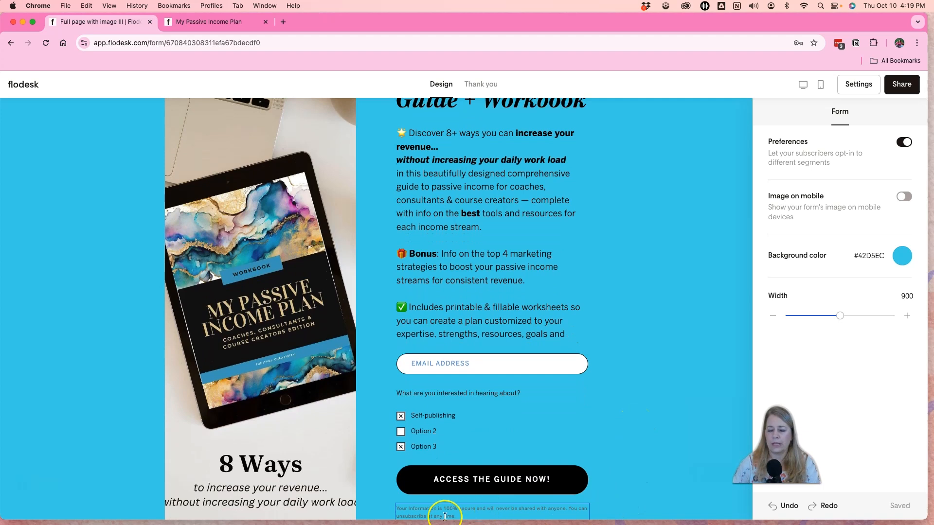
# Add the copyright line "©JoDitt Designs | Fruitful" on a new line under the privacy note.
pyautogui.click(471, 514)
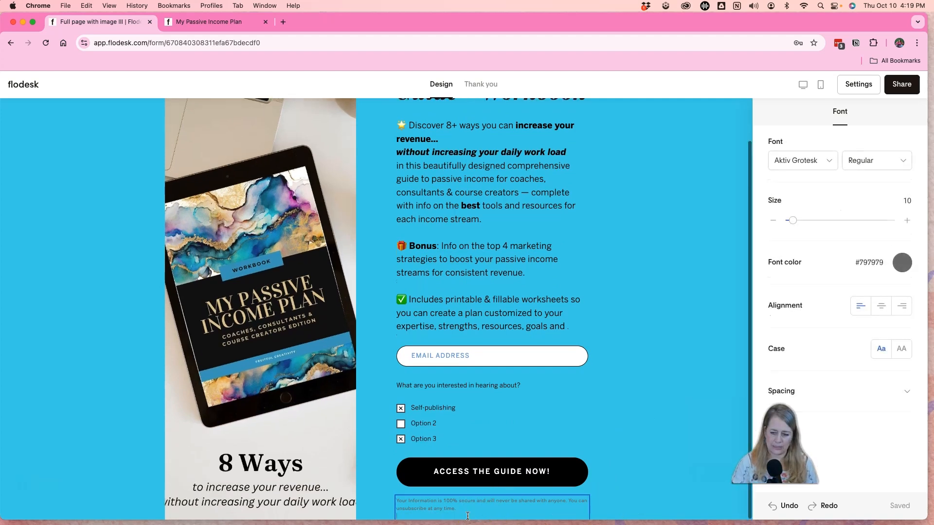
pyautogui.write('@')
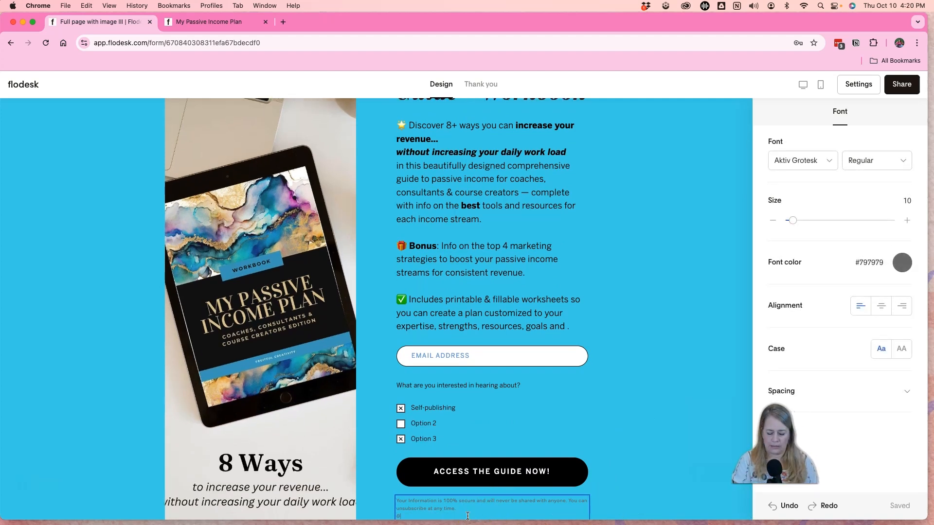
pyautogui.write('JoDitt Designs')
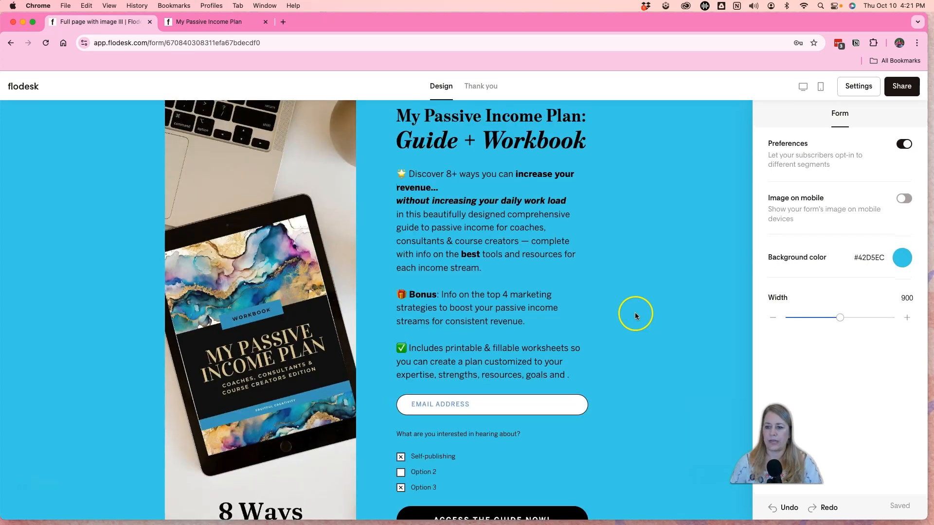
# Remove "for coaches, consultants & course creators" from the description paragraph and preview the whole form in the desktop layout.
pyautogui.click(541, 296)
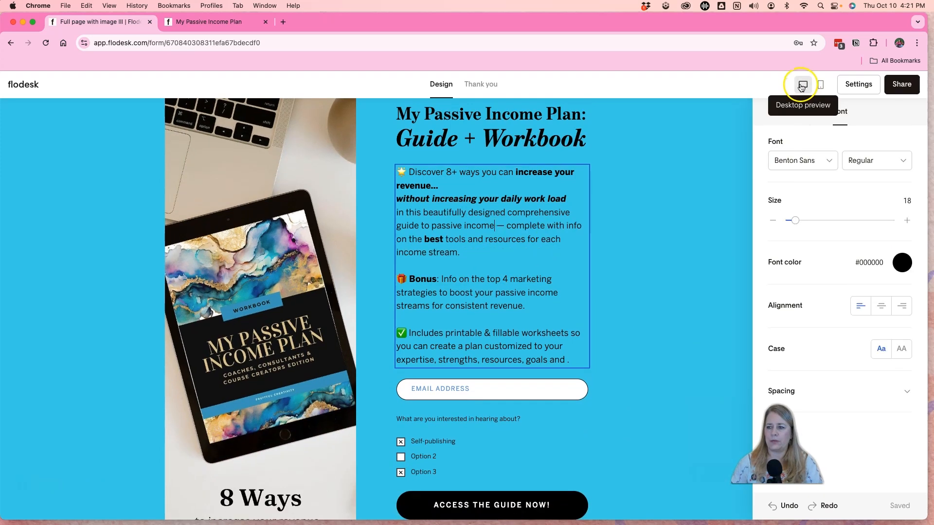
pyautogui.click(802, 86)
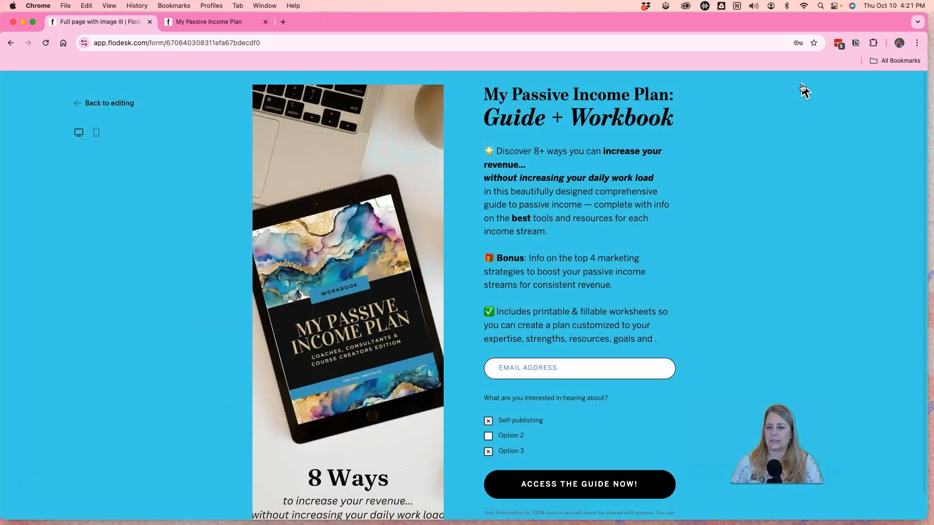
pyautogui.scroll(-1, 762, 322)
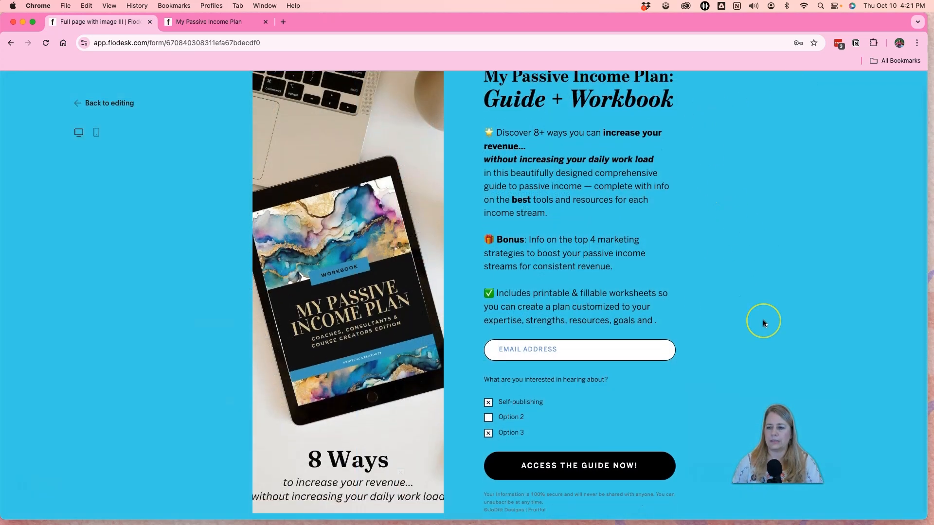
pyautogui.scroll(1, 764, 324)
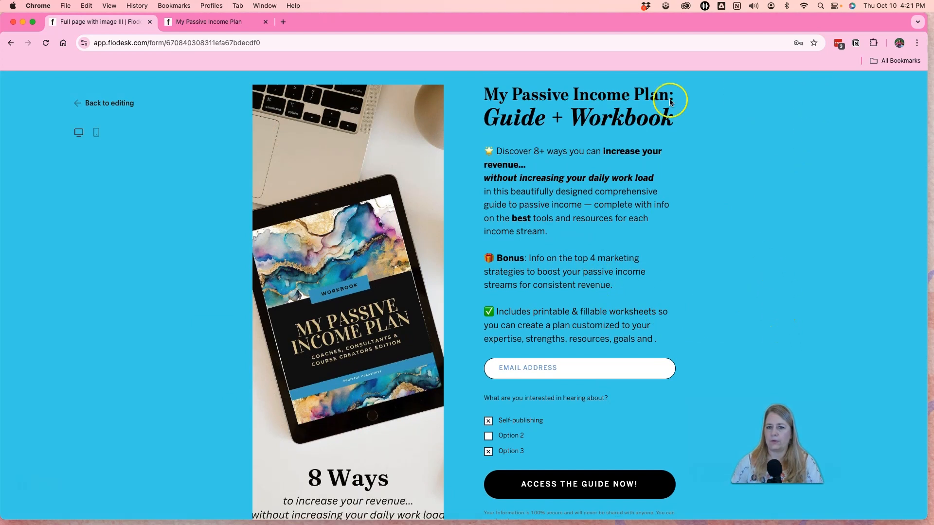
# Preview the form in the mobile layout from heading to footer and return to editing.
pyautogui.click(96, 132)
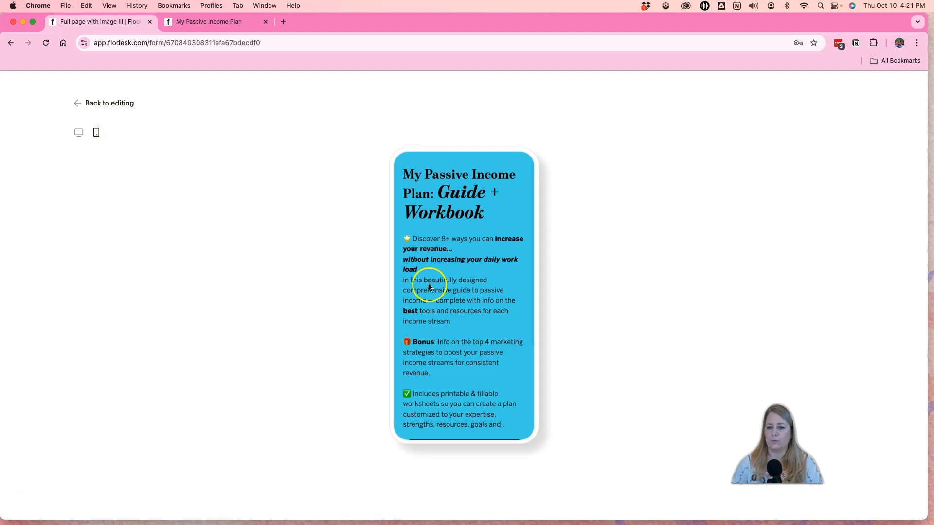
pyautogui.scroll(-5, 430, 286)
pyautogui.scroll(5, 434, 290)
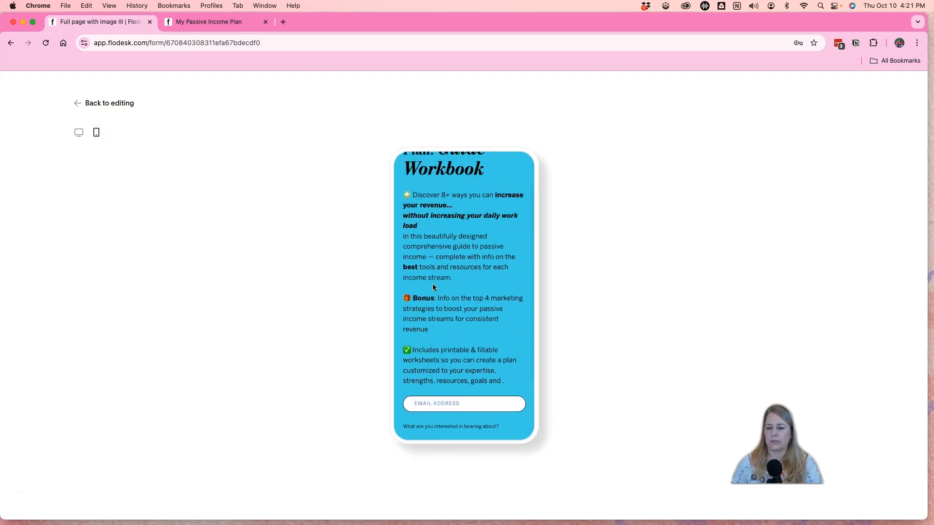
pyautogui.scroll(-5, 432, 290)
pyautogui.scroll(5, 432, 290)
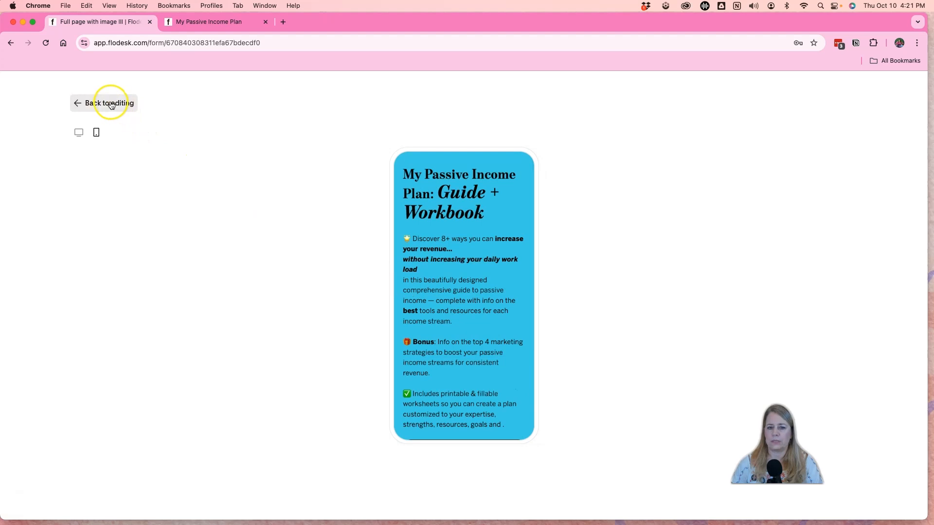
pyautogui.click(110, 103)
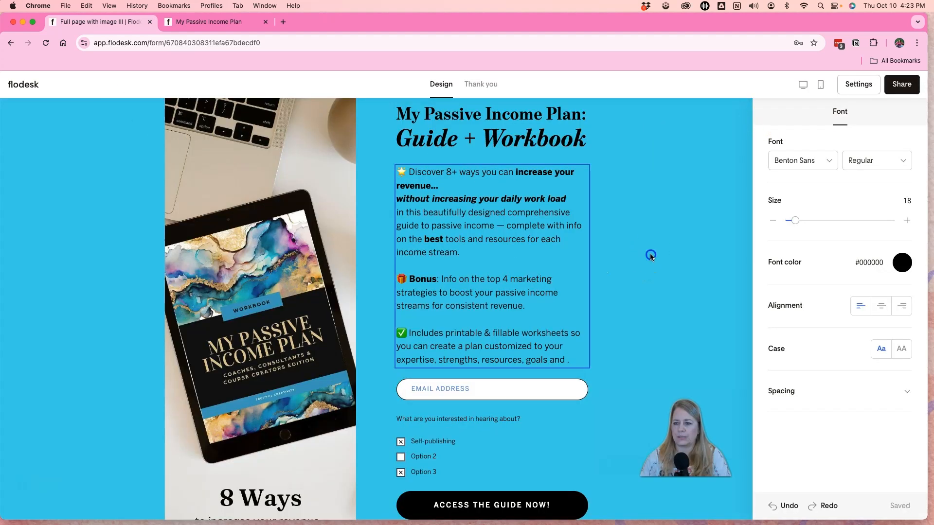
# Enable showing the form's image on mobile devices, check it in the mobile preview, and return to editing.
pyautogui.click(649, 253)
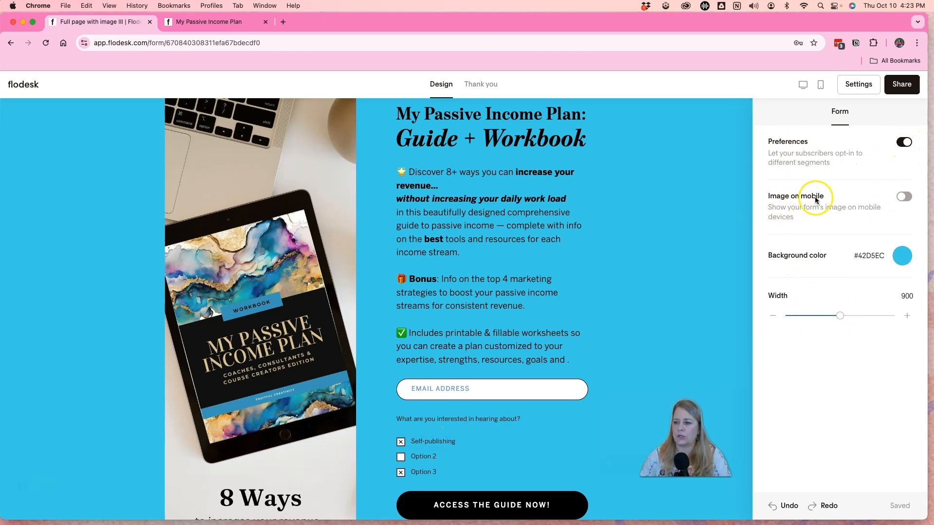
pyautogui.click(903, 196)
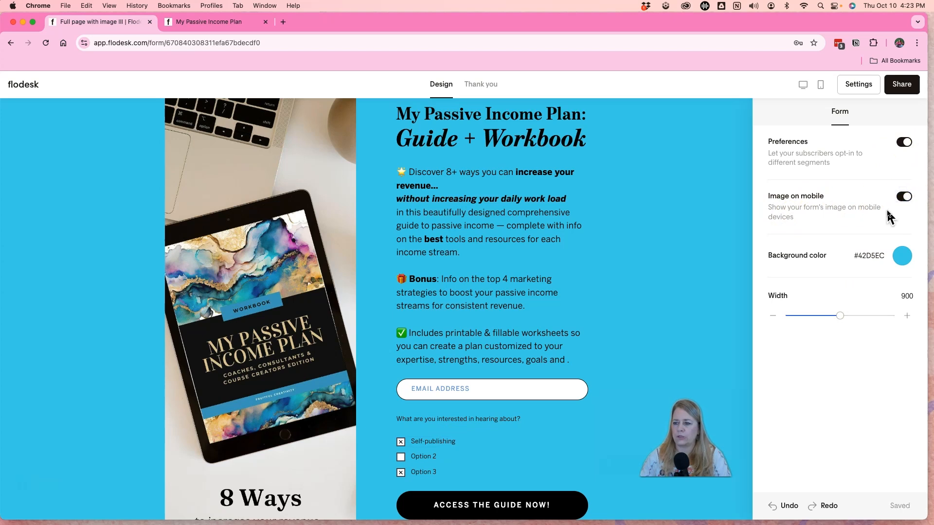
pyautogui.click(822, 84)
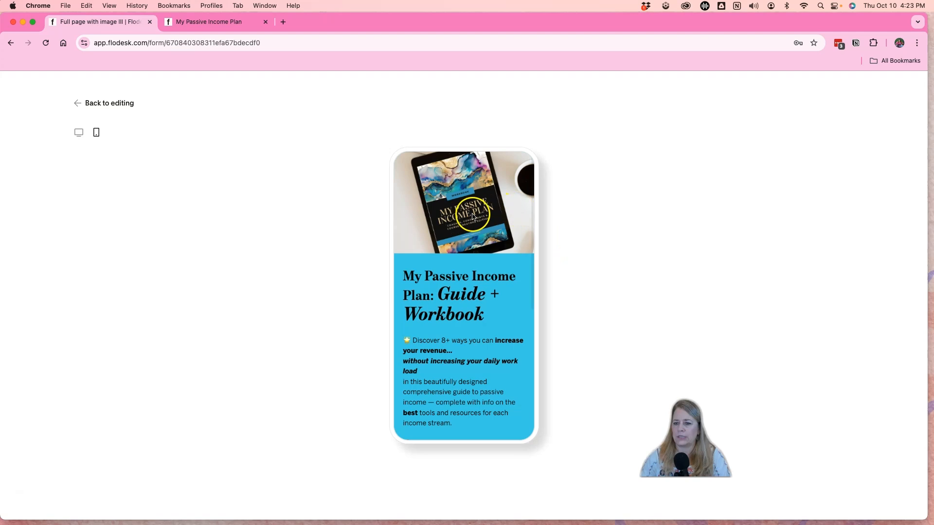
pyautogui.scroll(-5, 472, 215)
pyautogui.scroll(-3, 484, 217)
pyautogui.scroll(3, 483, 217)
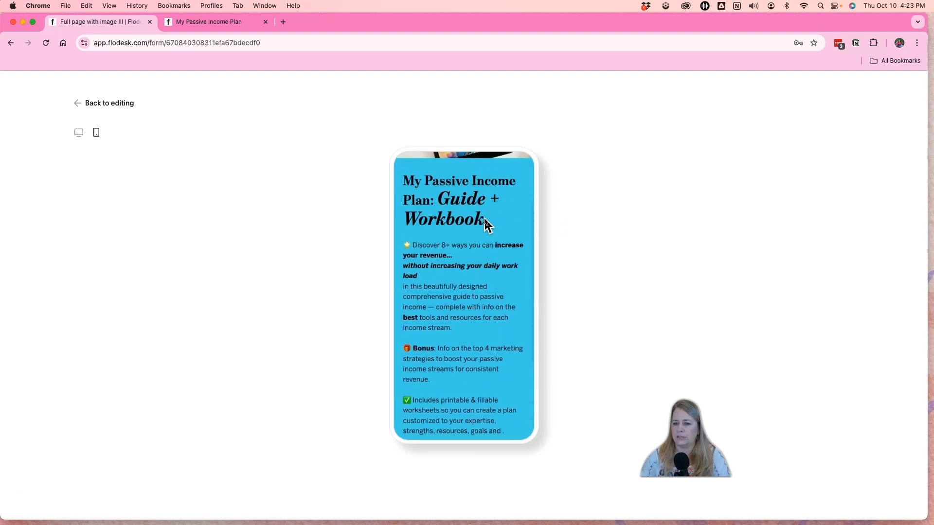
pyautogui.scroll(2, 483, 217)
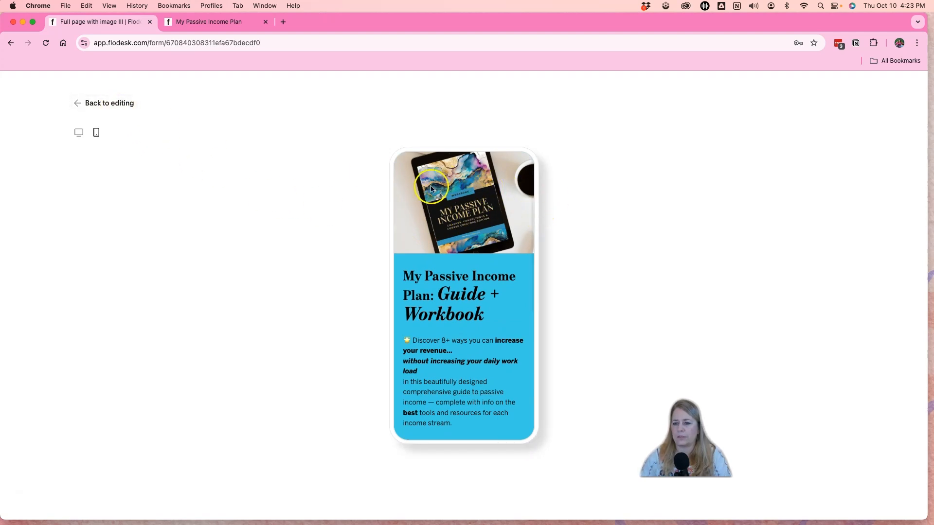
pyautogui.click(116, 108)
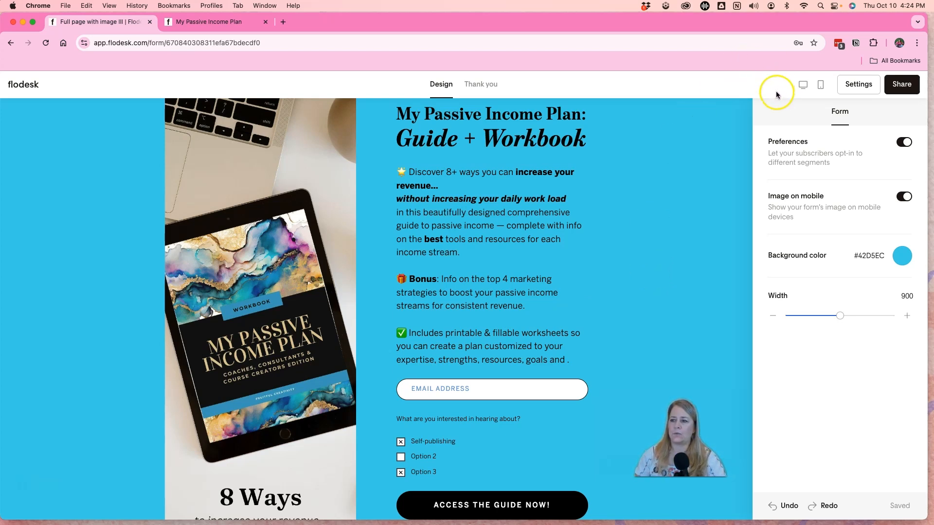
# In the form settings, try double opt-in but leave it off, and disable notifications when subscribers opt in.
pyautogui.click(857, 84)
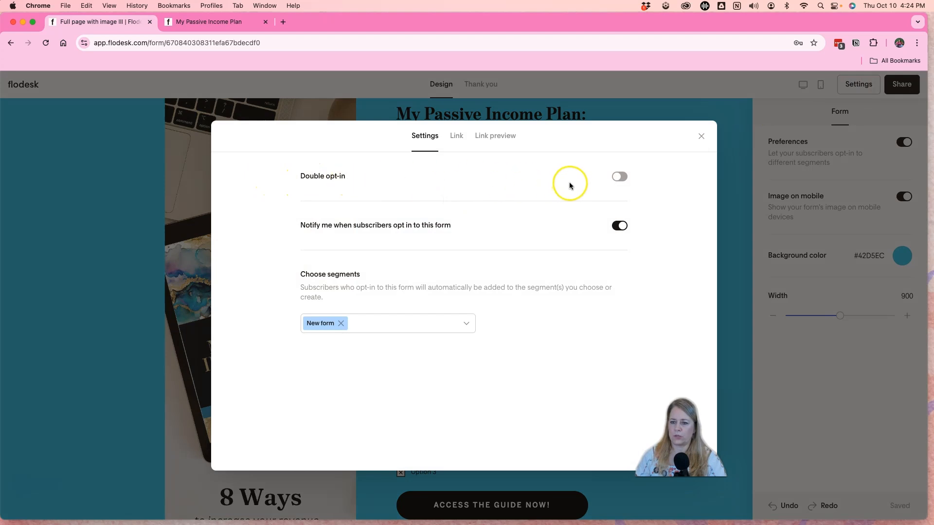
pyautogui.click(619, 177)
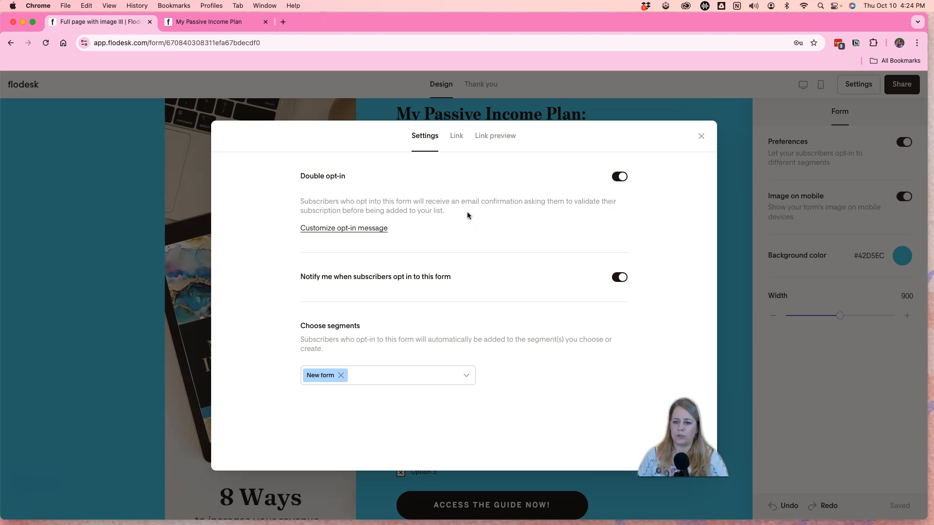
pyautogui.click(619, 176)
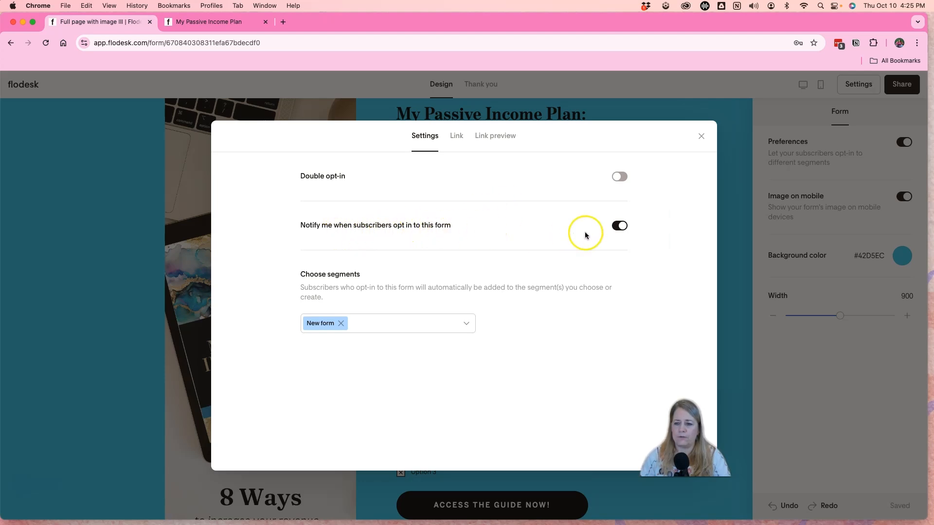
pyautogui.click(626, 228)
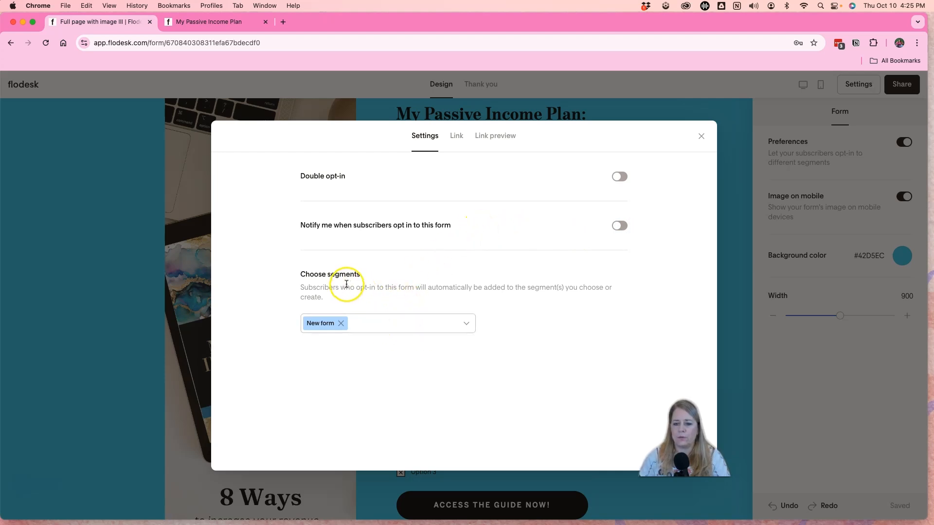
# Look through the segments available for the form's subscribers, keeping only "New form" assigned.
pyautogui.click(383, 328)
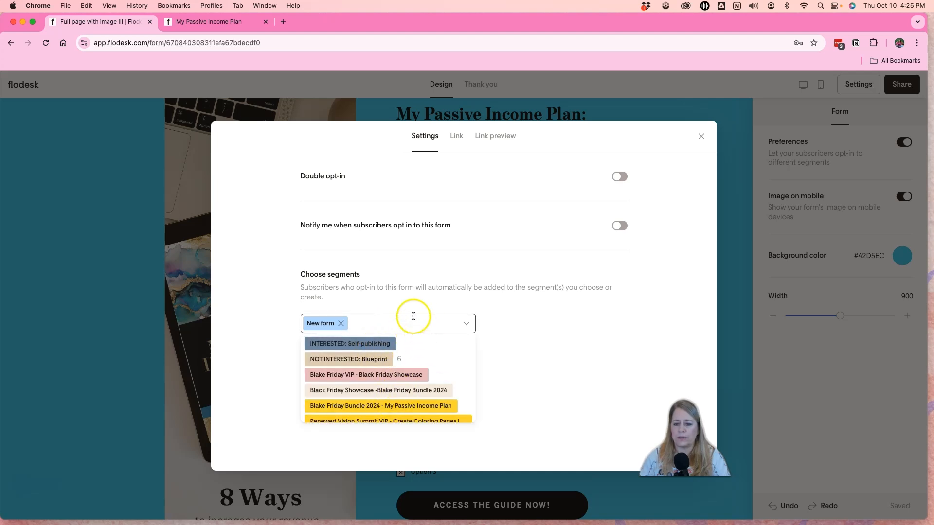
pyautogui.scroll(-3, 428, 407)
pyautogui.scroll(-2, 427, 406)
pyautogui.scroll(4, 428, 405)
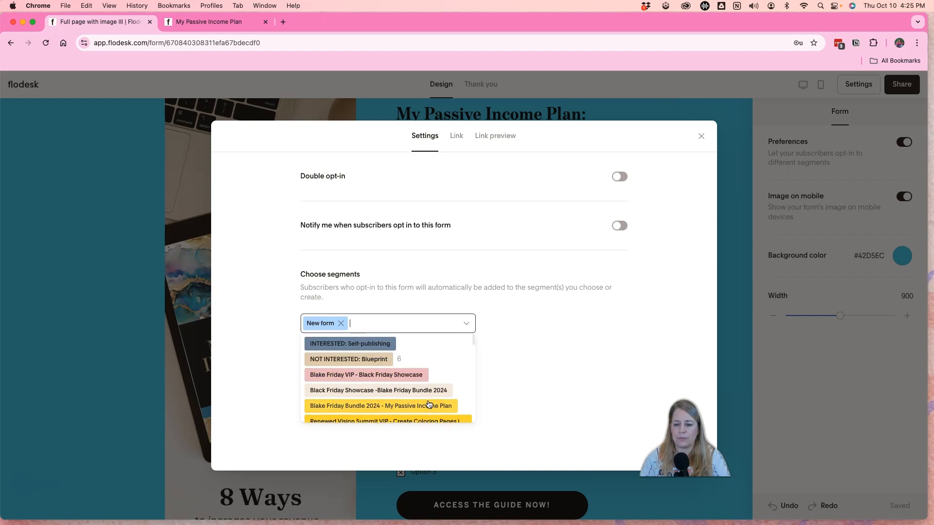
pyautogui.click(419, 300)
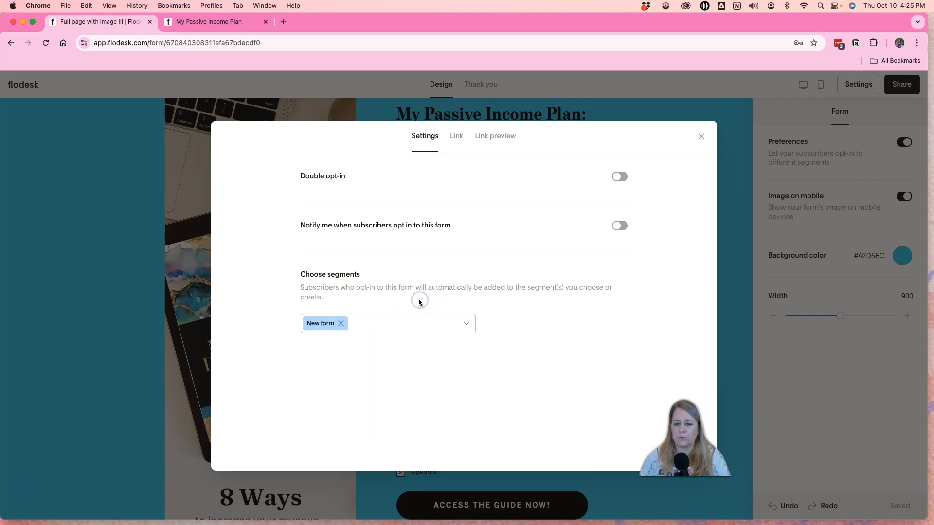
# Change the ending of the form link to "mycustomform" and save it.
pyautogui.click(457, 137)
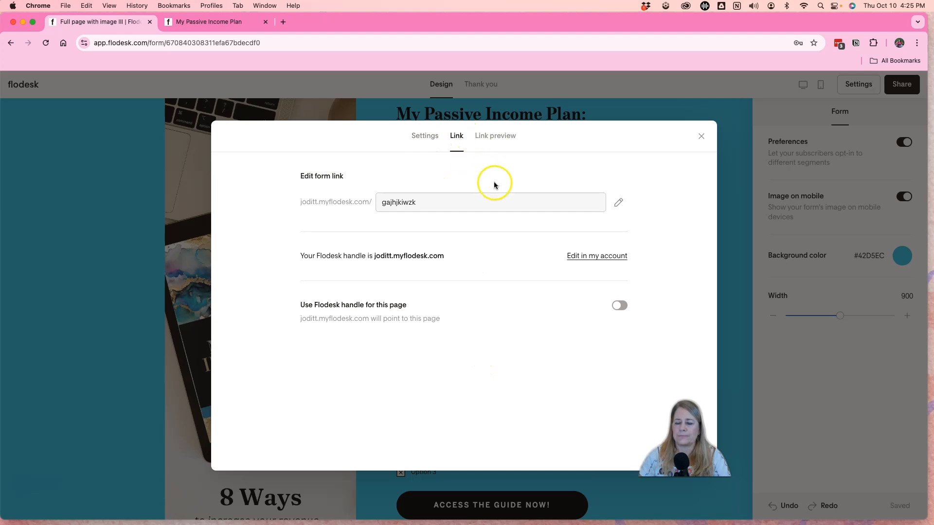
pyautogui.click(618, 202)
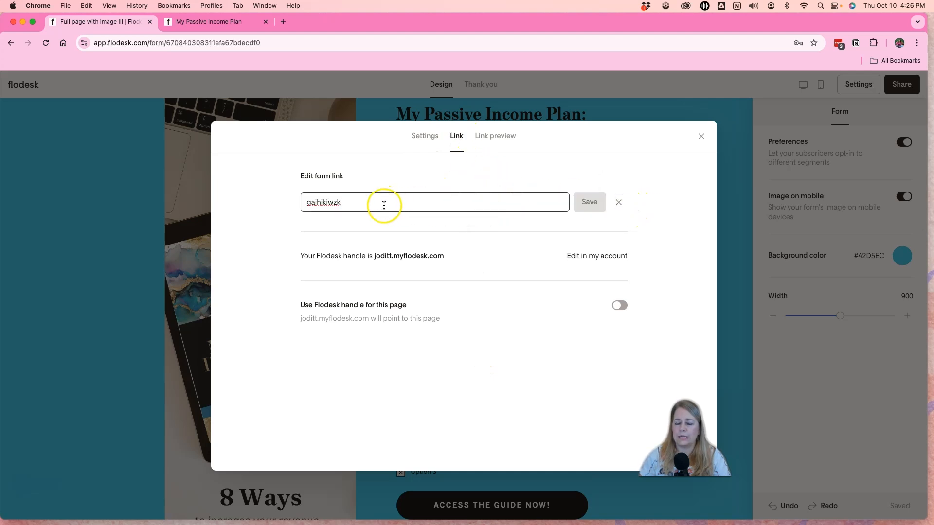
pyautogui.moveTo(366, 204); pyautogui.dragTo(290, 202)
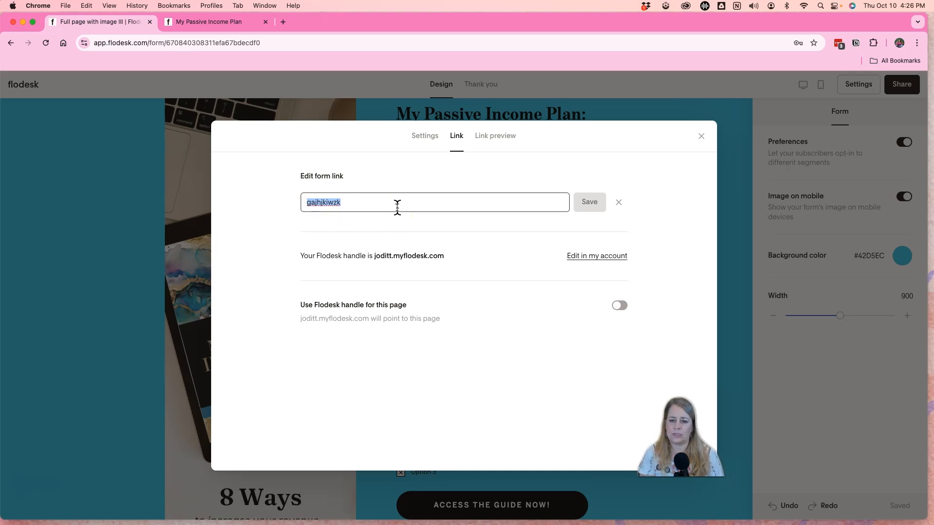
pyautogui.write('mycustomform')
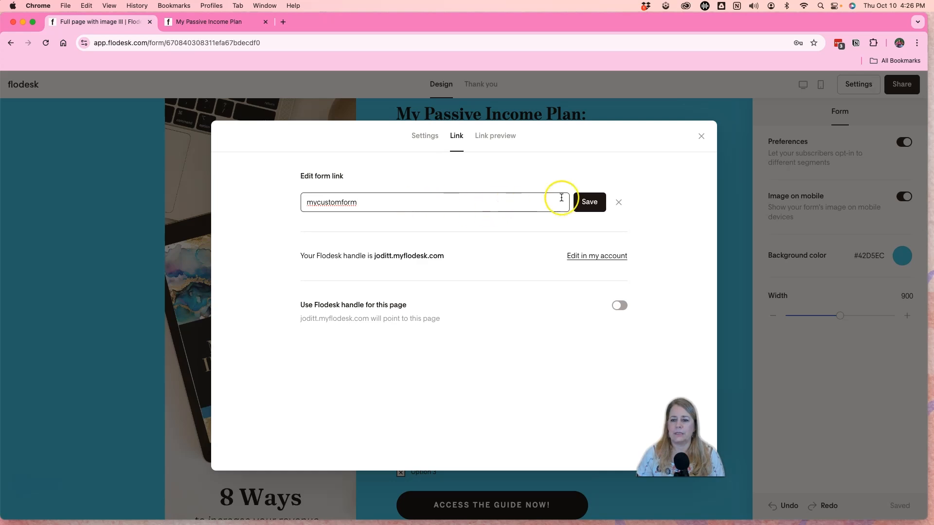
pyautogui.click(588, 203)
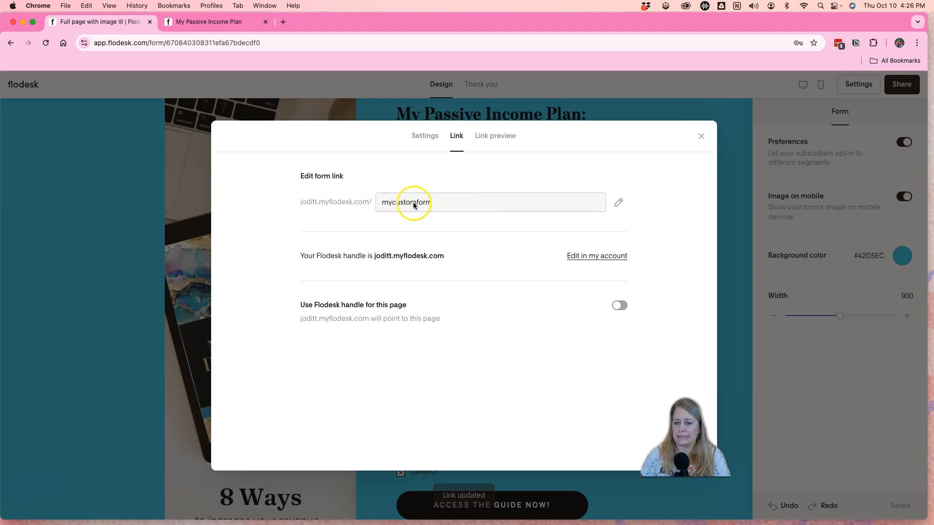
# Upload the My Passive Income "-pin1.jpg" picture as the form's link preview image.
pyautogui.click(495, 138)
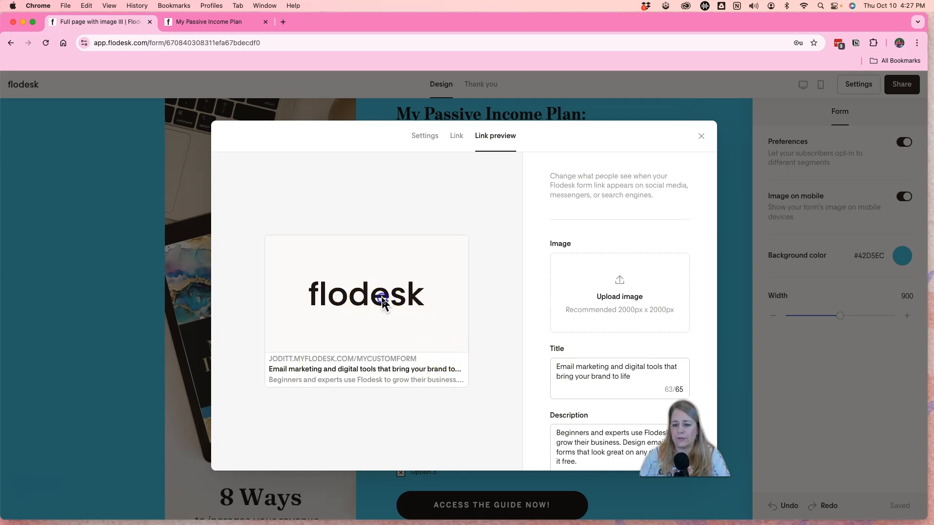
pyautogui.click(640, 297)
pyautogui.click(442, 236)
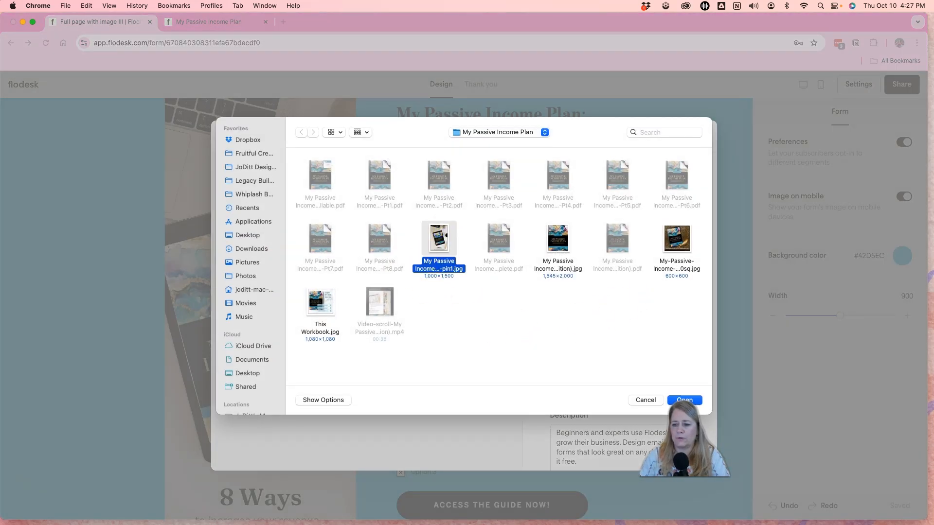
pyautogui.click(683, 401)
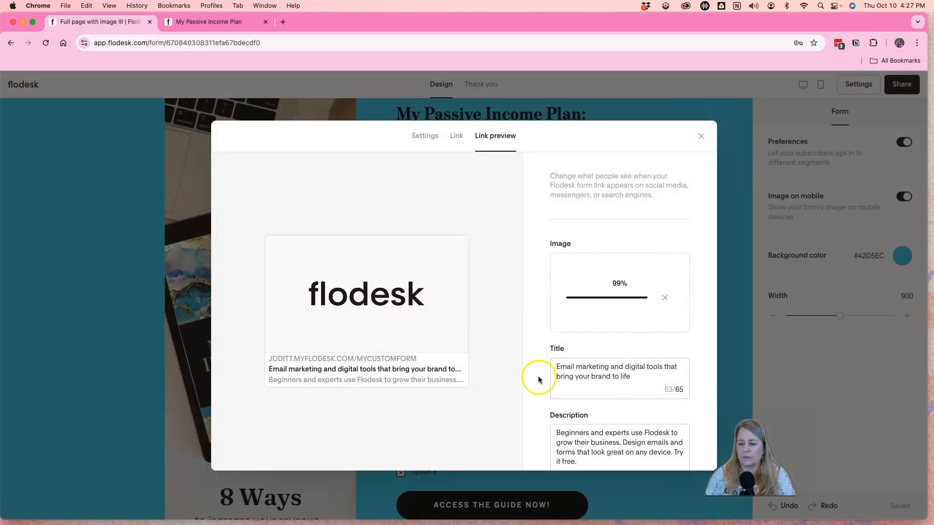
# Replace the link preview's title with "My Passive Income Plan".
pyautogui.click(572, 377)
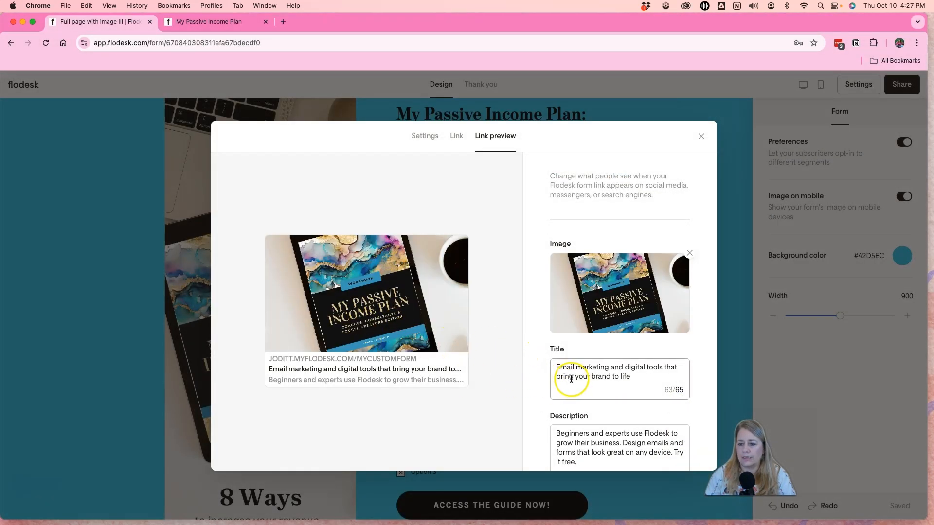
pyautogui.moveTo(638, 380); pyautogui.dragTo(544, 370)
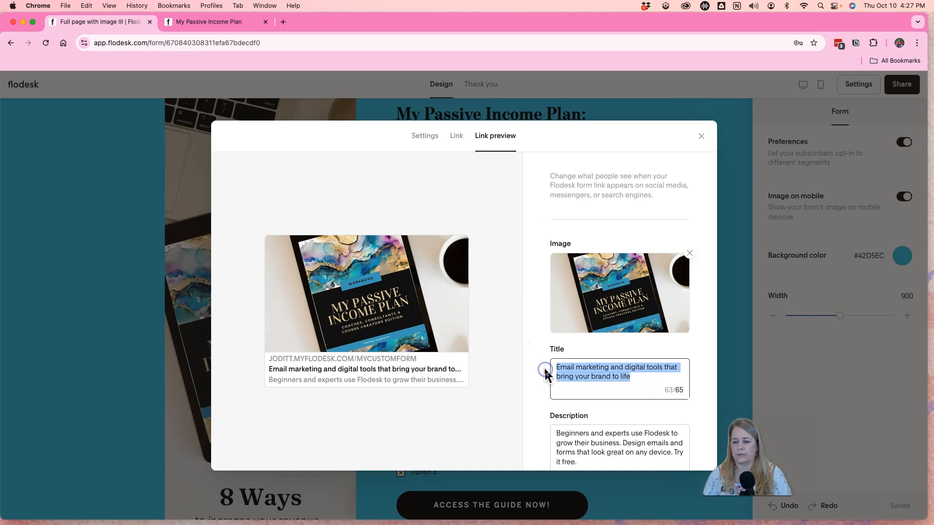
pyautogui.write('My P')
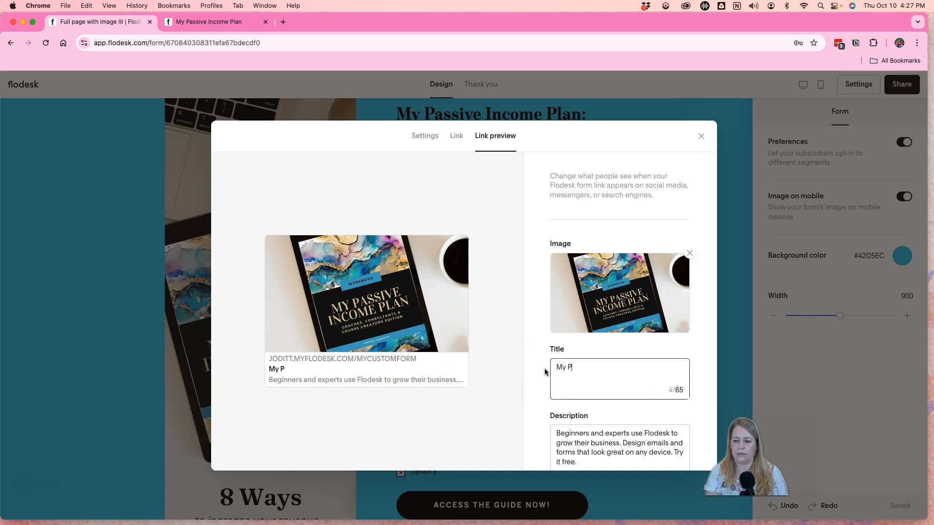
pyautogui.write('assive Income Plan')
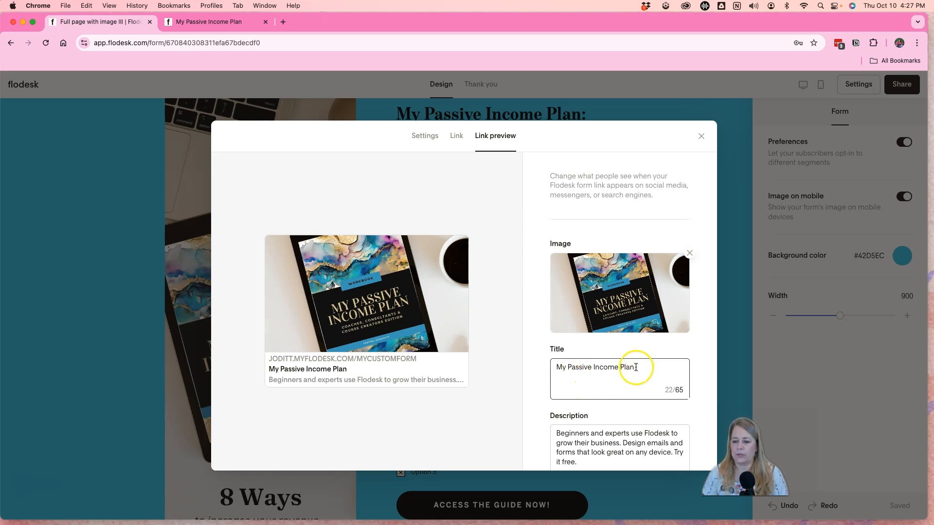
# Replace the link preview's description with "description", check the preview fields and close the form settings.
pyautogui.moveTo(585, 457); pyautogui.dragTo(552, 433)
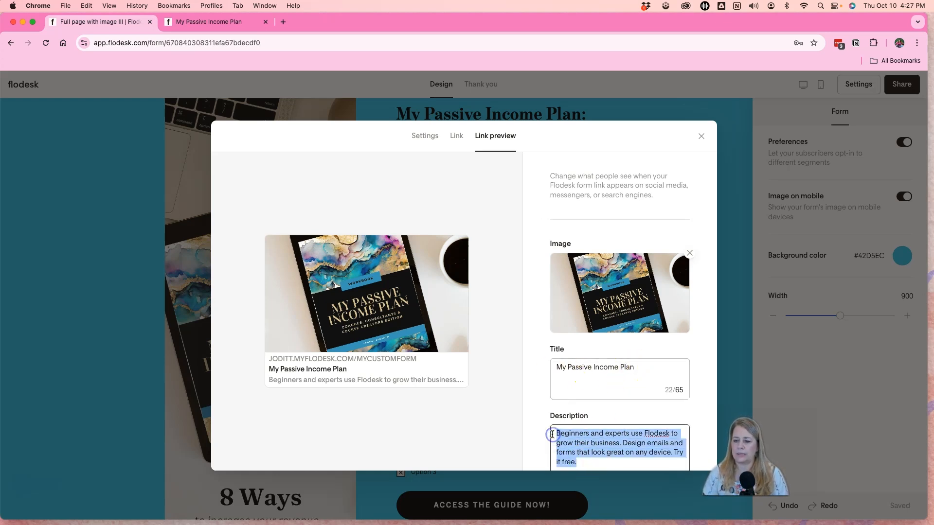
pyautogui.write('description')
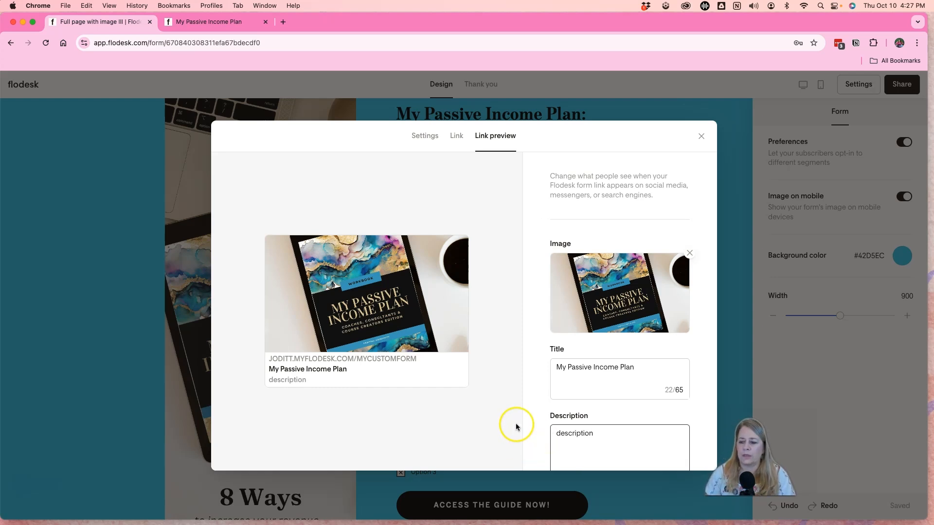
pyautogui.scroll(-2, 545, 416)
pyautogui.click(512, 415)
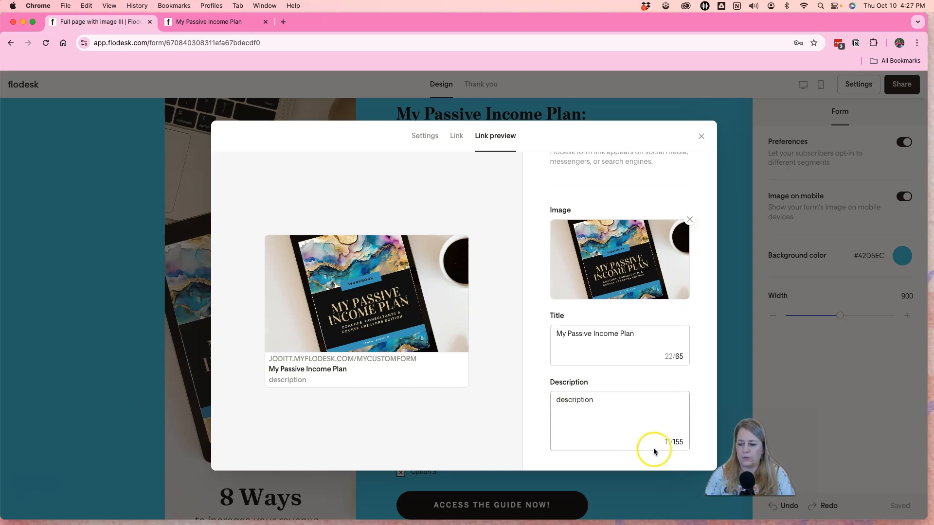
pyautogui.scroll(1, 647, 364)
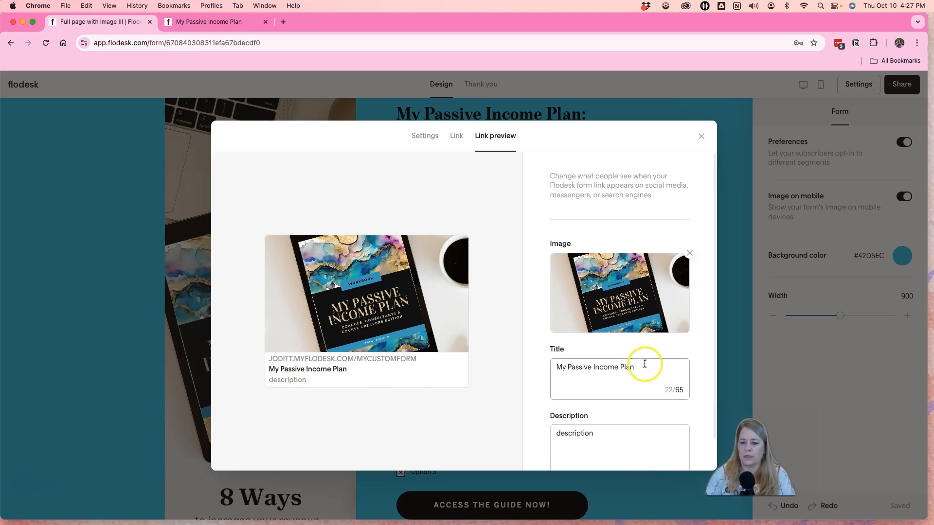
pyautogui.scroll(-1, 643, 430)
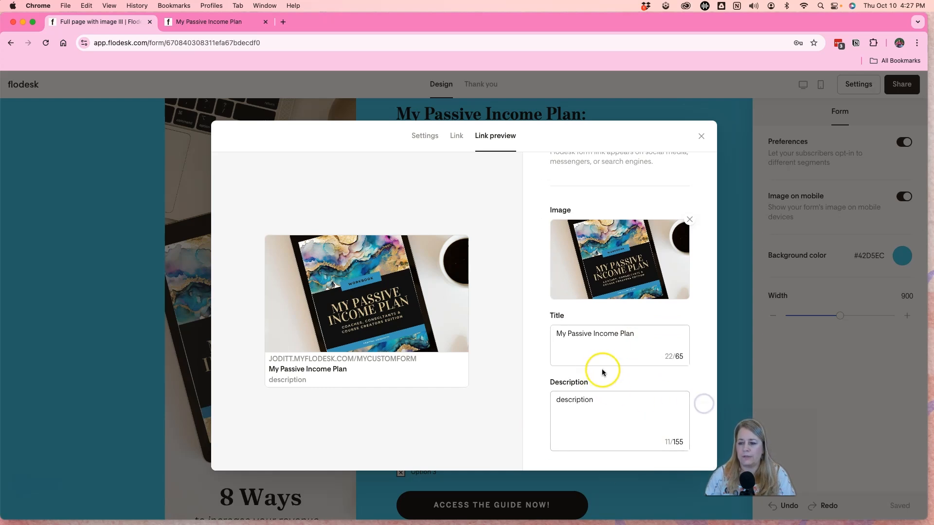
pyautogui.scroll(1, 602, 368)
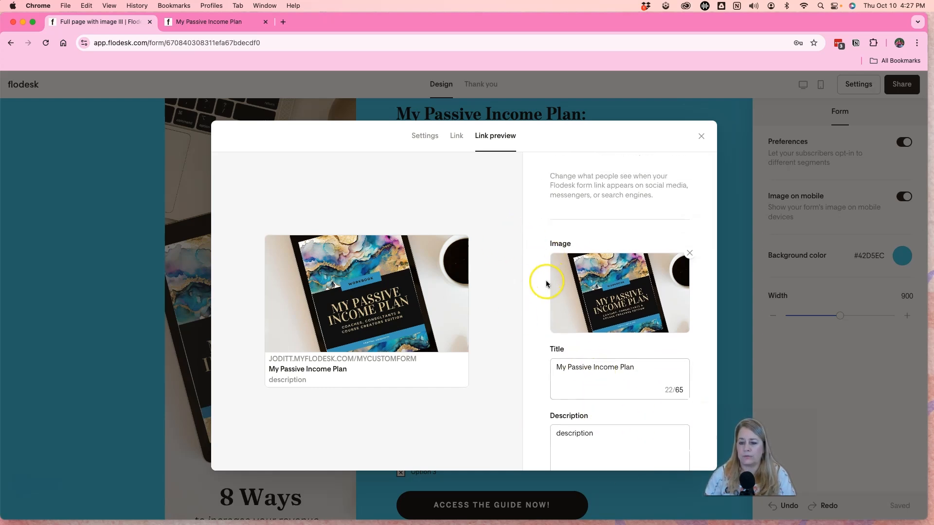
pyautogui.click(702, 136)
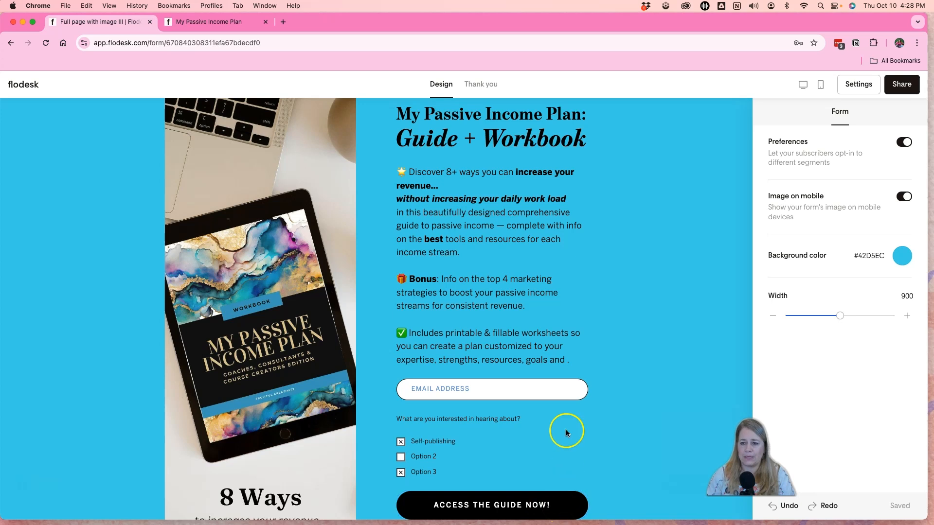
# For the thank you message, try "Thank you!" and "Thanks! Keep an eye on your inbox for updates.", then choose the custom success message.
pyautogui.click(487, 85)
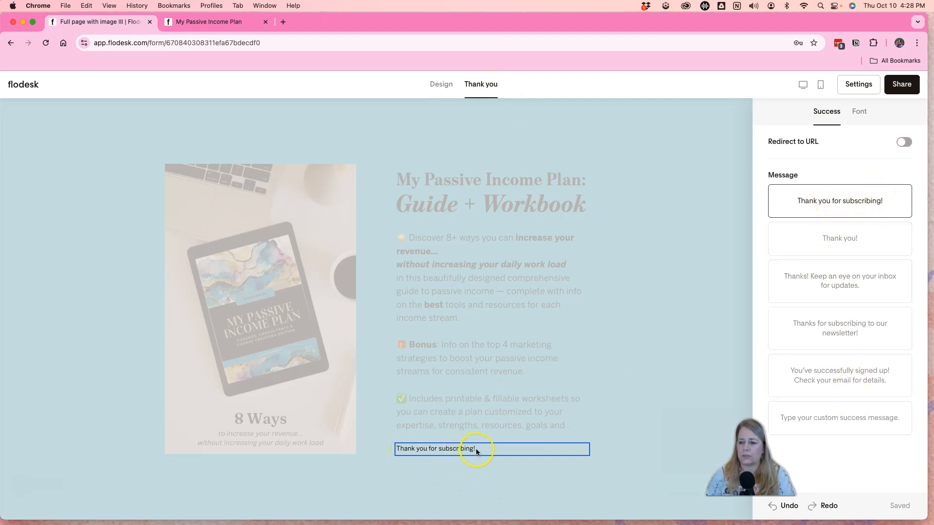
pyautogui.click(866, 239)
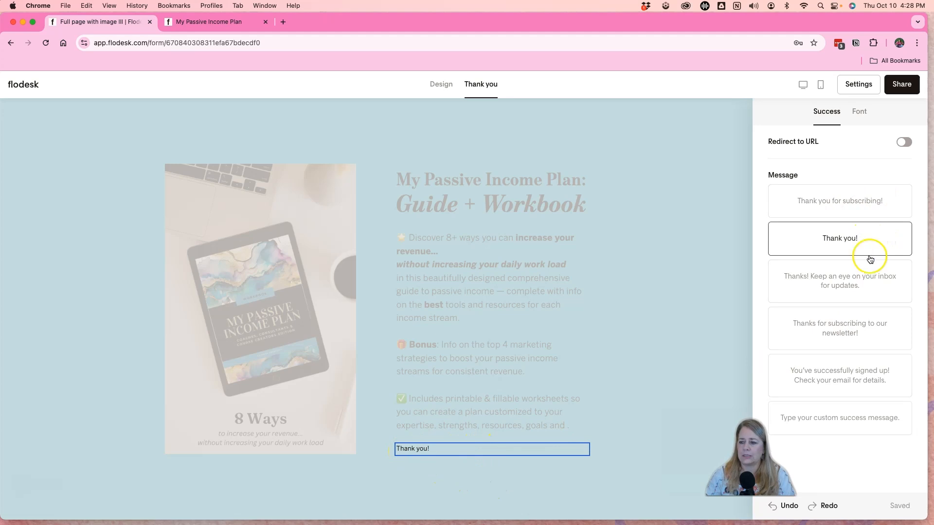
pyautogui.click(864, 282)
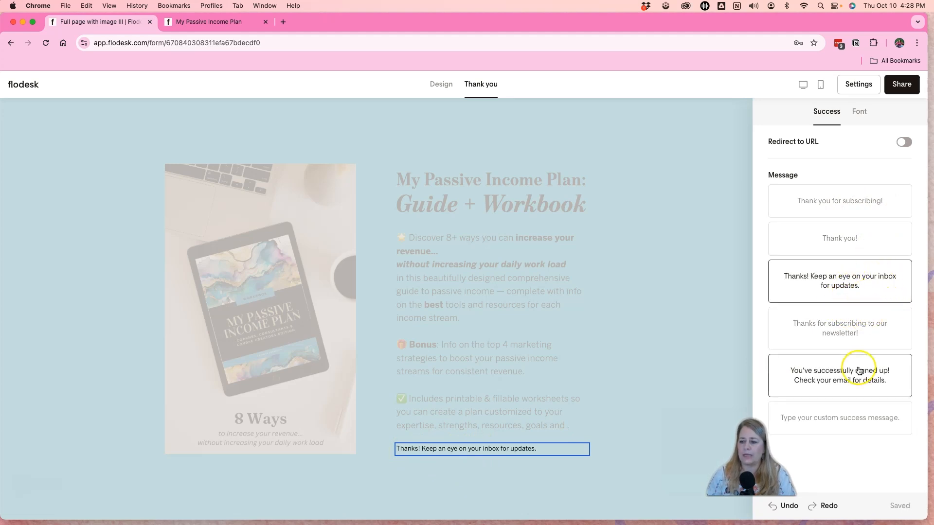
pyautogui.click(839, 420)
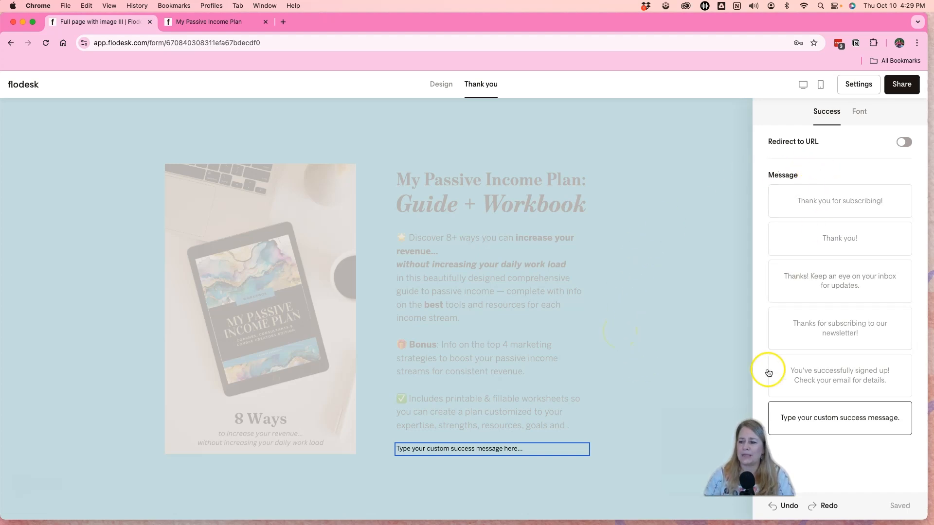
# Enlarge the font of the custom success message on the thank you page.
pyautogui.tripleClick(497, 448)
pyautogui.click(859, 111)
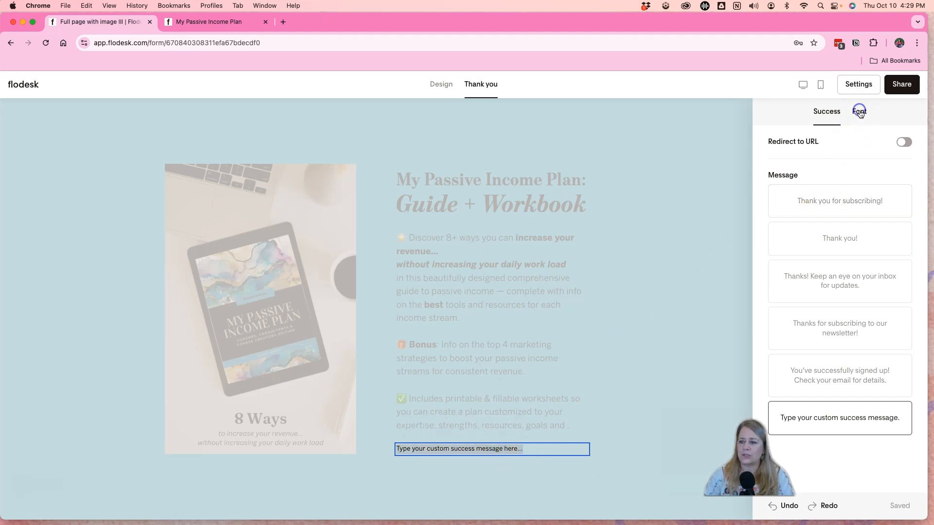
pyautogui.moveTo(796, 221)
pyautogui.mouseDown()
pyautogui.moveTo(806, 219)
pyautogui.moveTo(798, 222)
pyautogui.mouseUp()
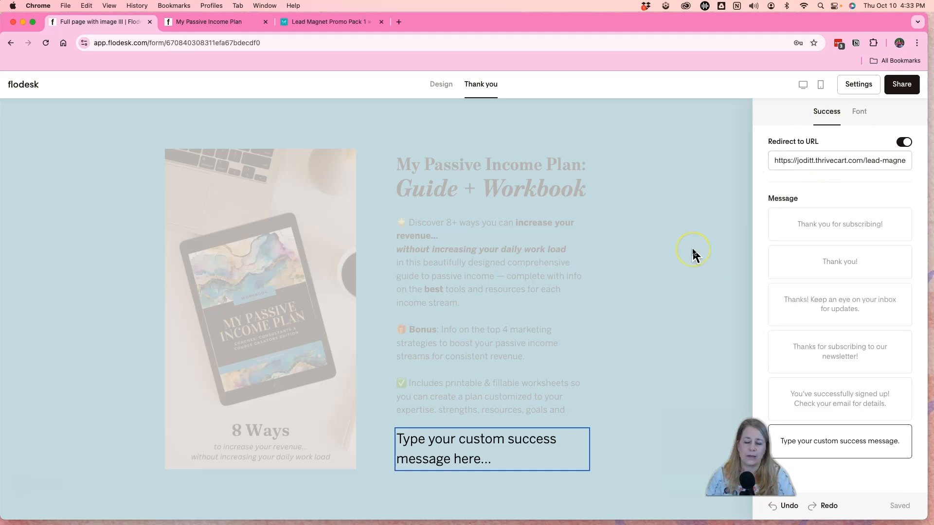
# Copy the form's share link from the design view, open it in a new browser tab and look over the live form.
pyautogui.click(441, 84)
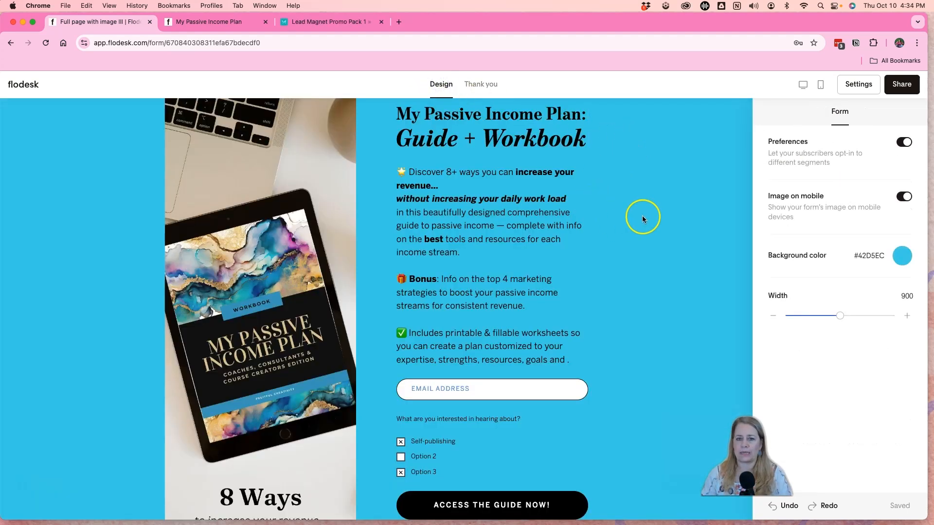
pyautogui.click(902, 84)
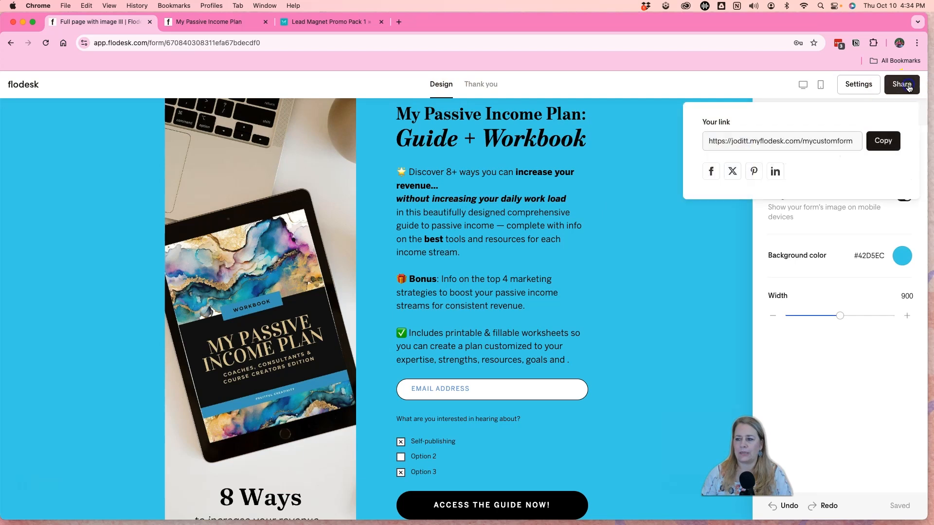
pyautogui.click(883, 140)
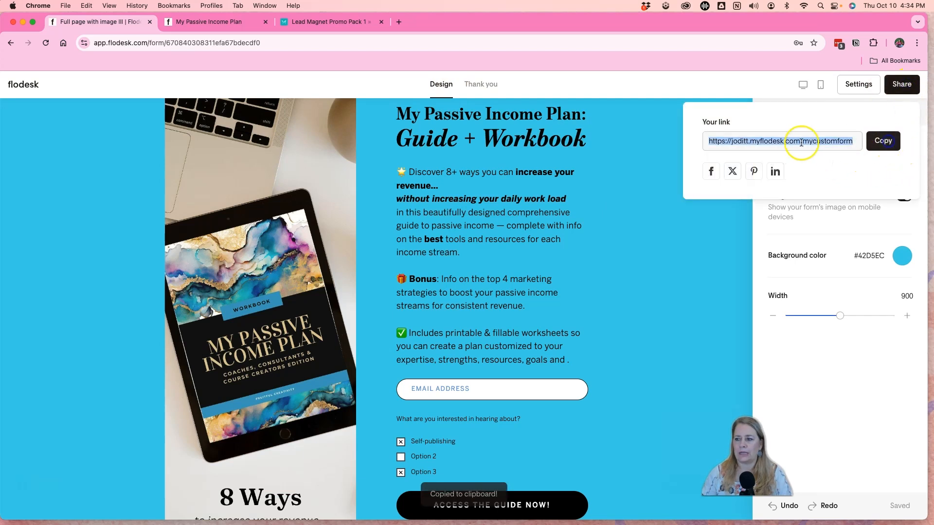
pyautogui.click(397, 21)
pyautogui.press('super+v')
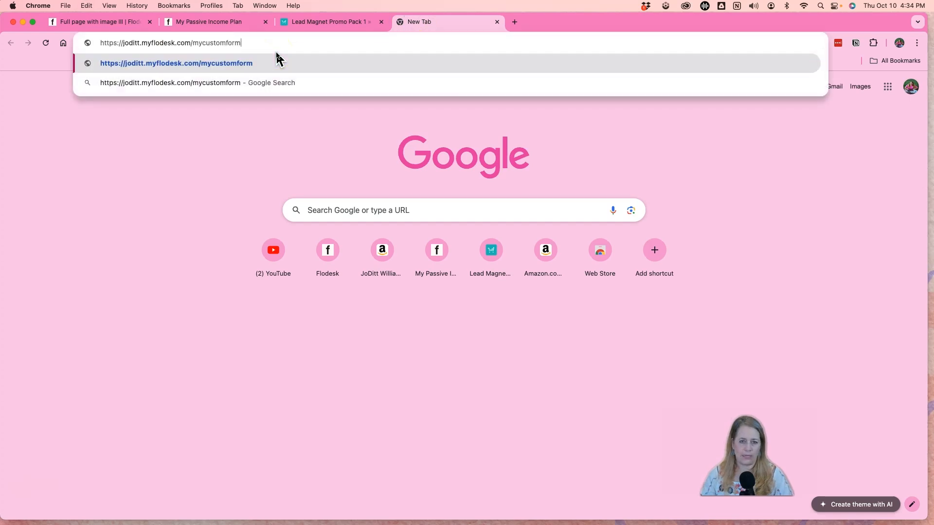
pyautogui.press('Return')
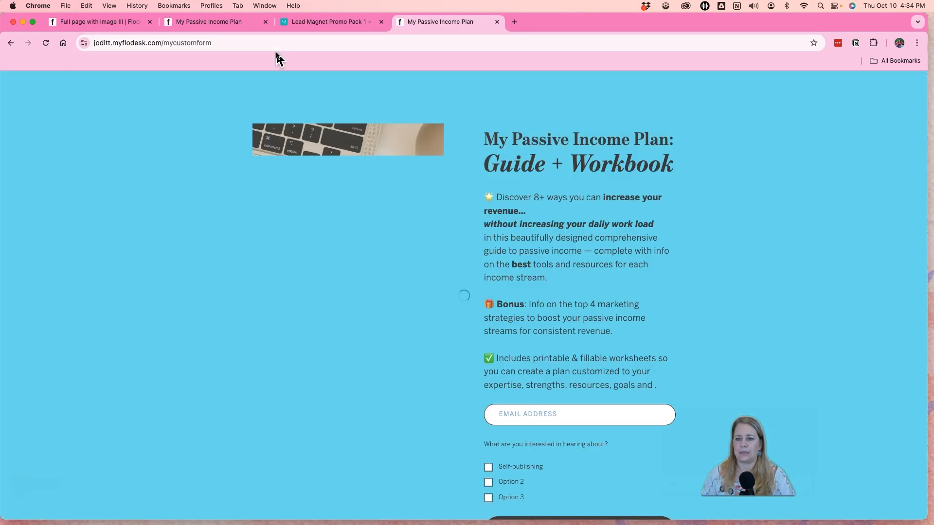
pyautogui.scroll(-3, 667, 280)
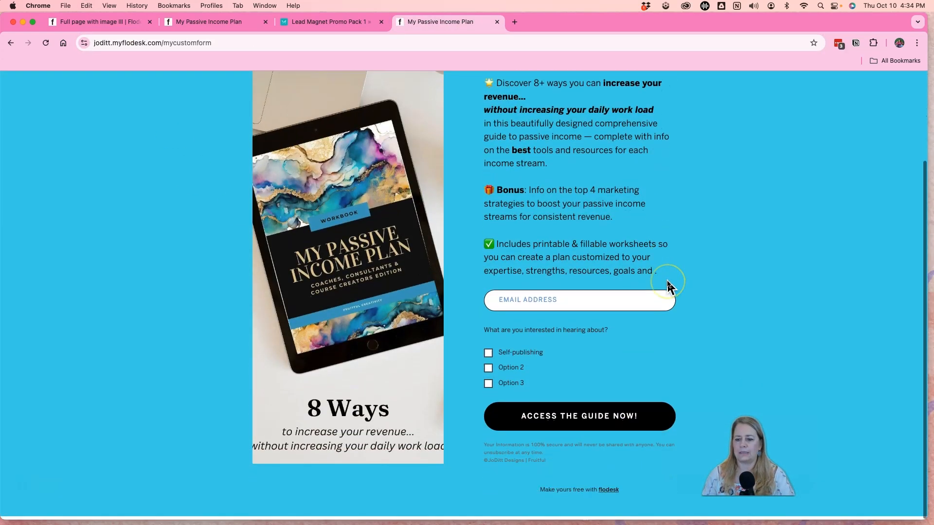
pyautogui.scroll(3, 667, 280)
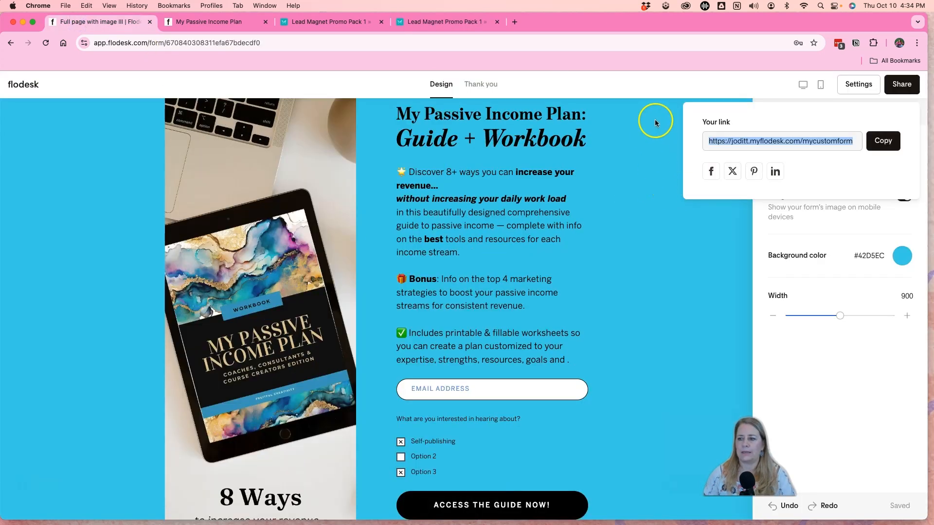
# Return to the forms list and rename the "Full page with image III" form as "My Passive Income Plan - freebie".
pyautogui.click(25, 84)
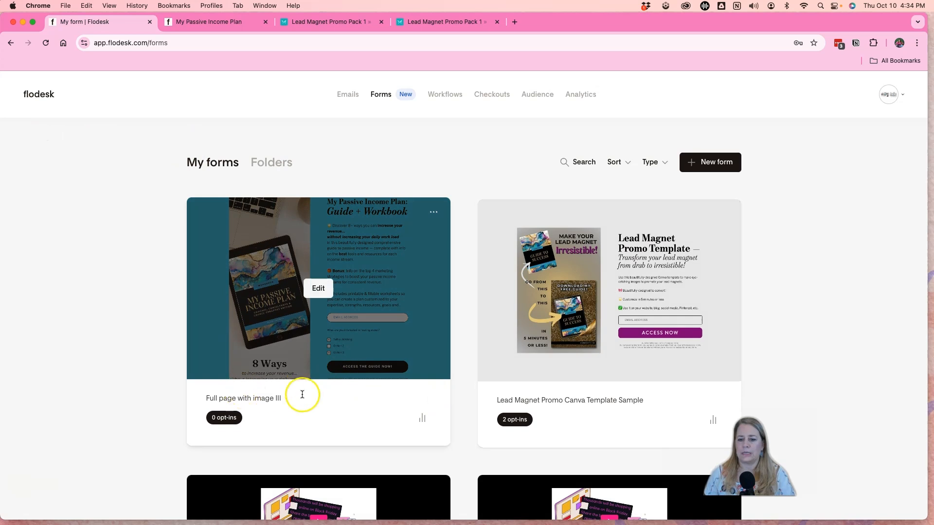
pyautogui.click(275, 399)
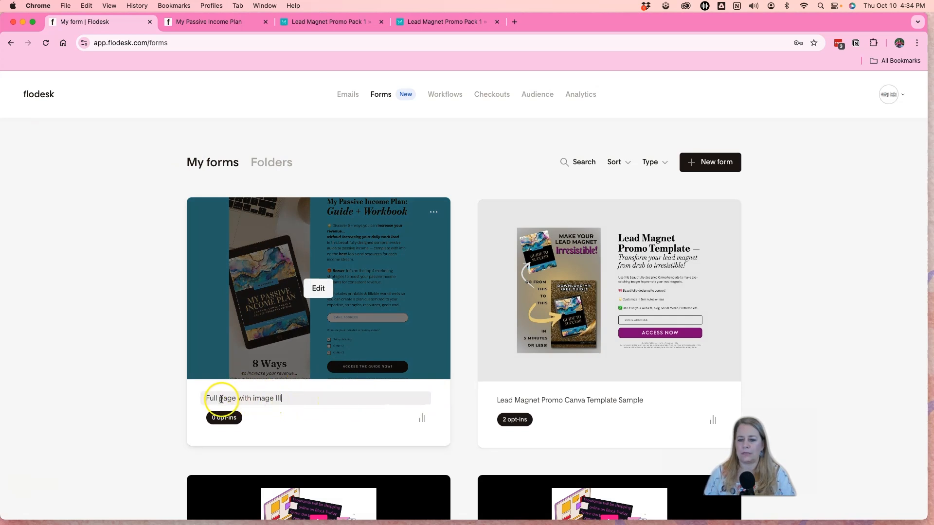
pyautogui.tripleClick(270, 398)
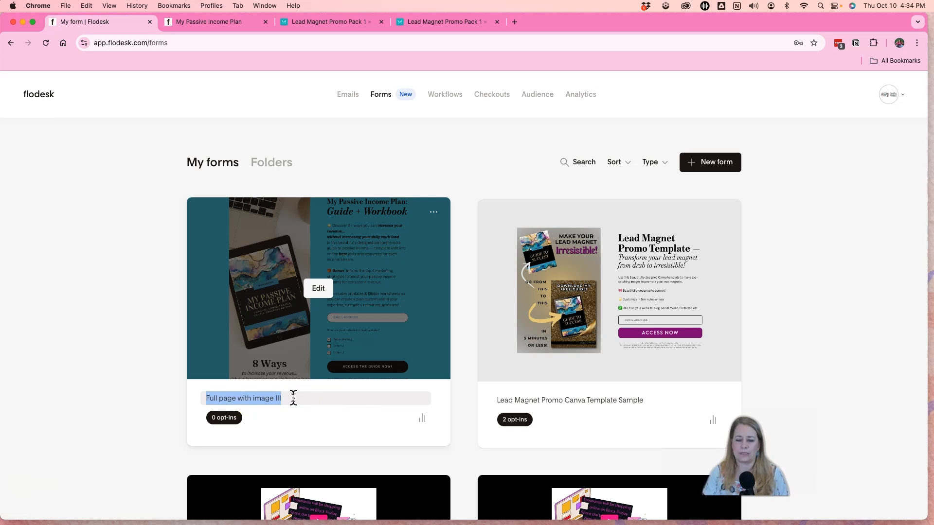
pyautogui.write('My Passive Income Plan')
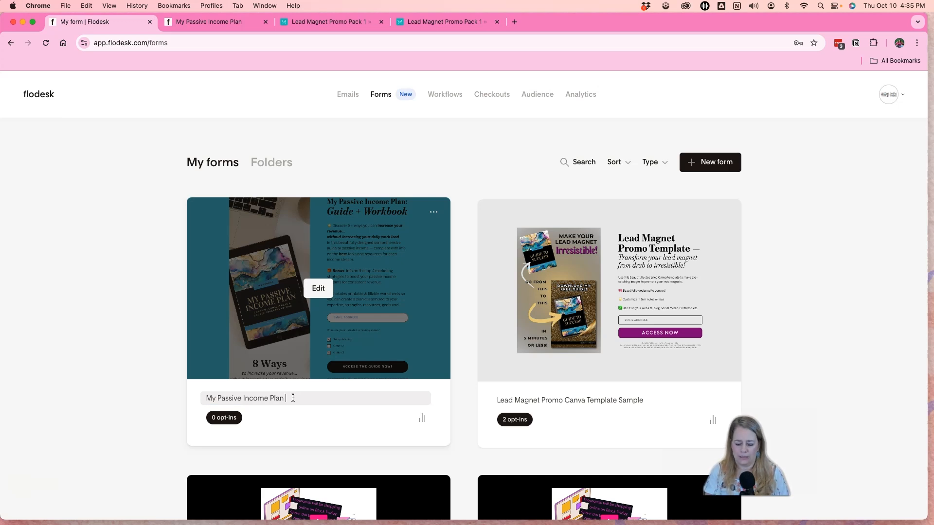
pyautogui.write(' - freebie')
pyautogui.press('Return')
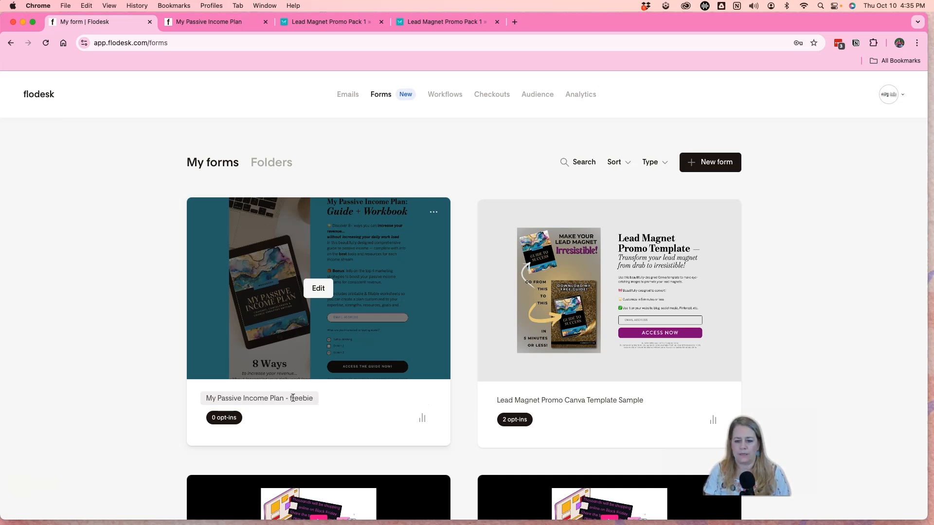
pyautogui.click(345, 406)
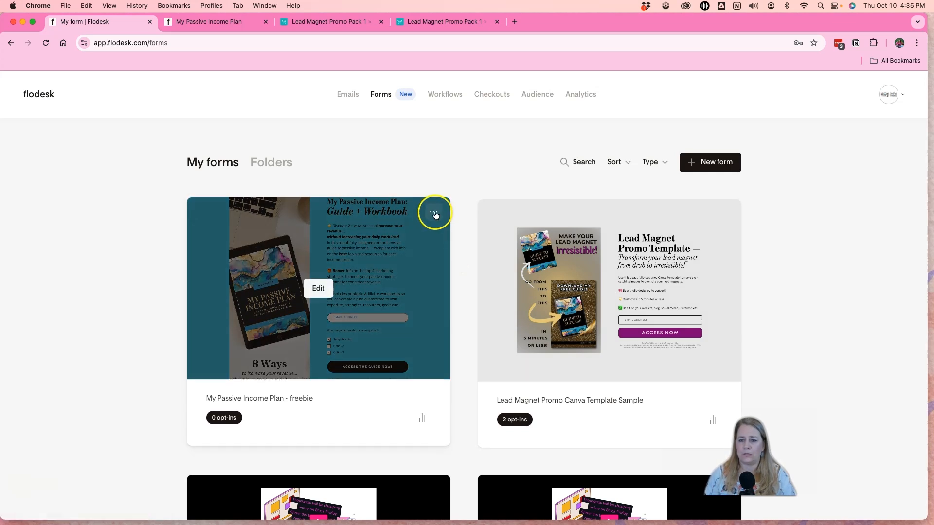
# View the share link of the "My Passive Income Plan - freebie" form from the forms list and close it.
pyautogui.click(435, 216)
pyautogui.click(371, 234)
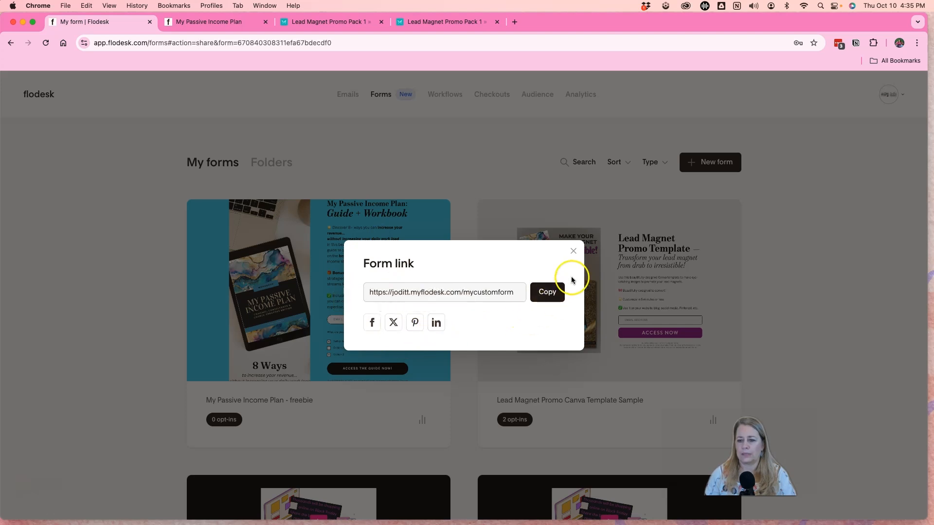
pyautogui.click(573, 251)
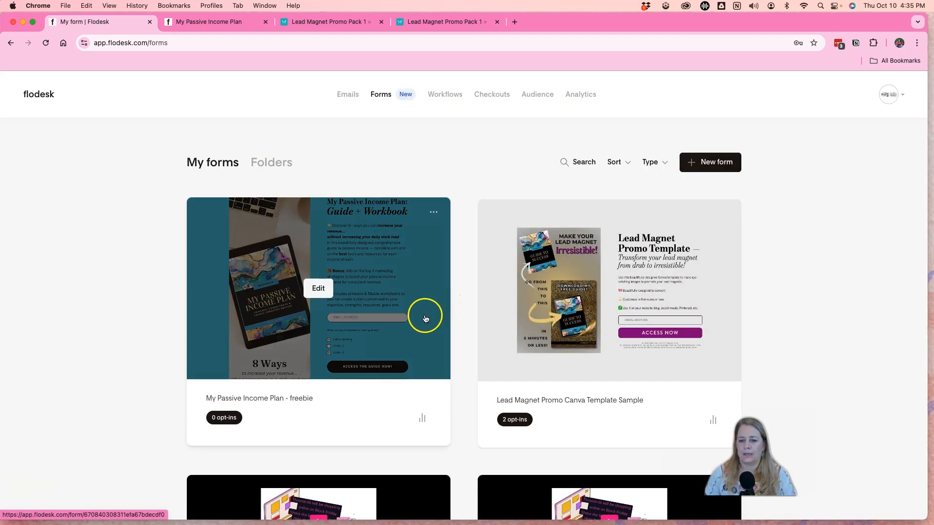
# Reopen the "My Passive Income Plan - freebie" form in the editor, return to the forms list and show the form's opt-in statistics.
pyautogui.click(319, 290)
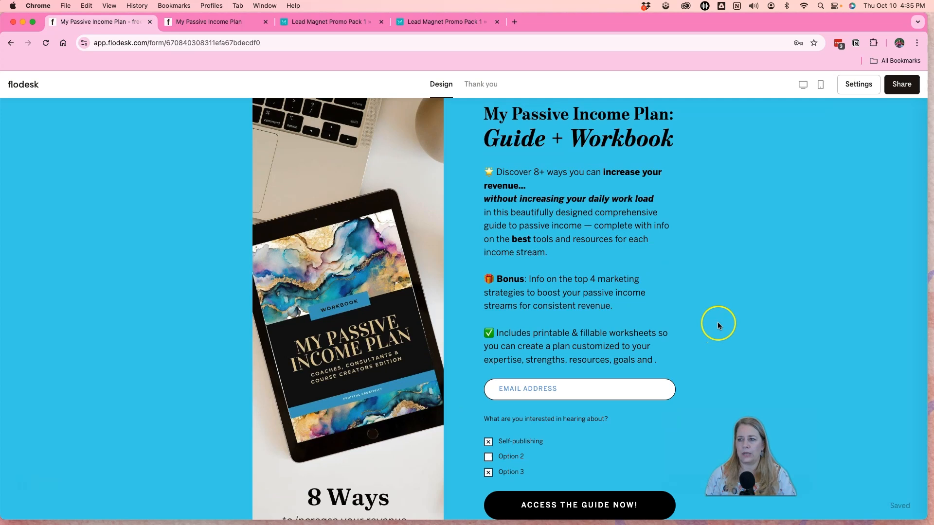
pyautogui.click(25, 86)
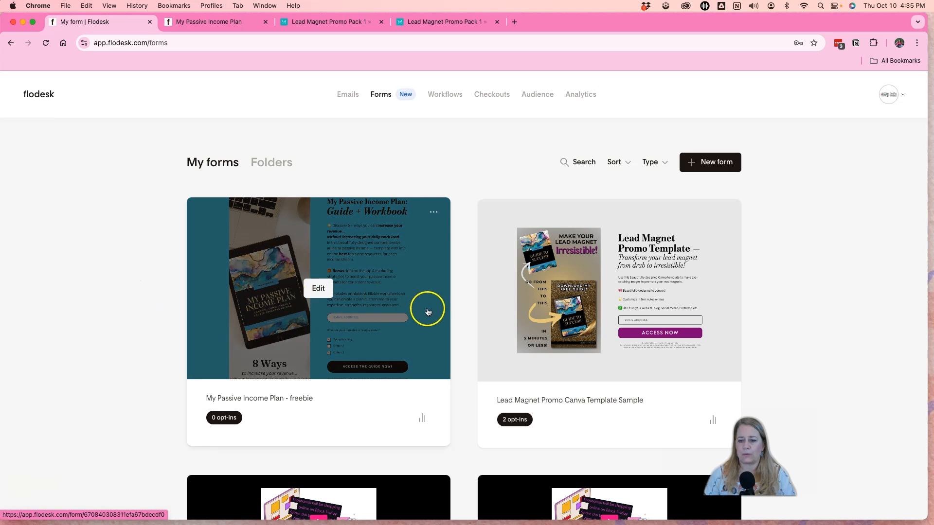
pyautogui.click(421, 422)
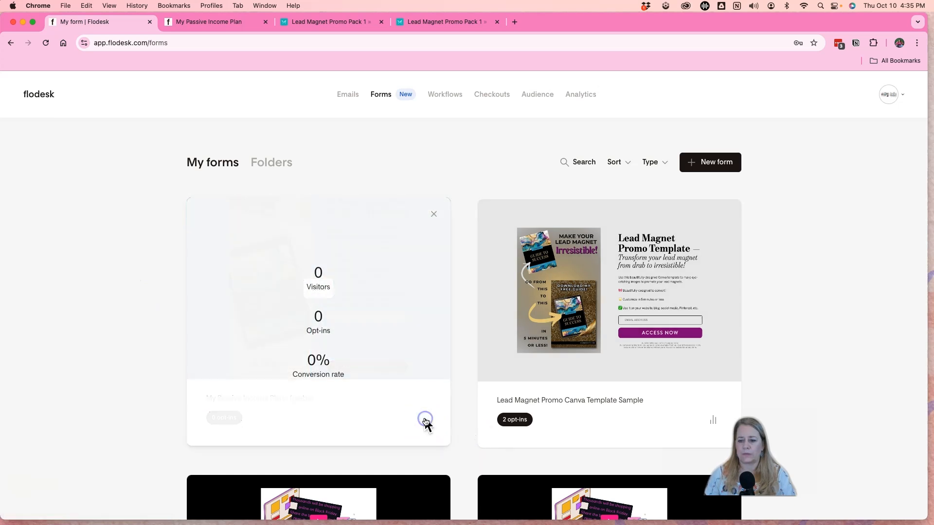